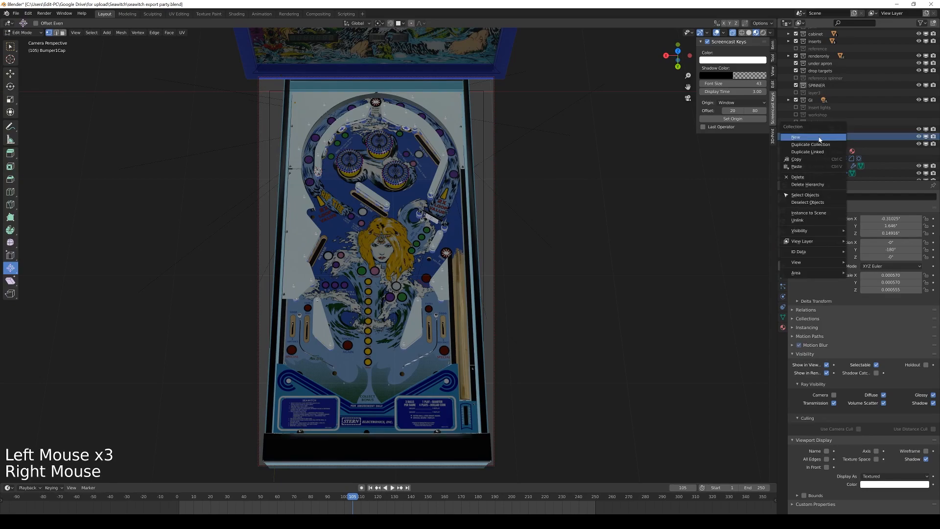
Enable camera ray visibility for all objects in the layer3.001 collection and switch the viewport to rendered shading.
{"action": "left_click", "coordinate": [816, 195]}
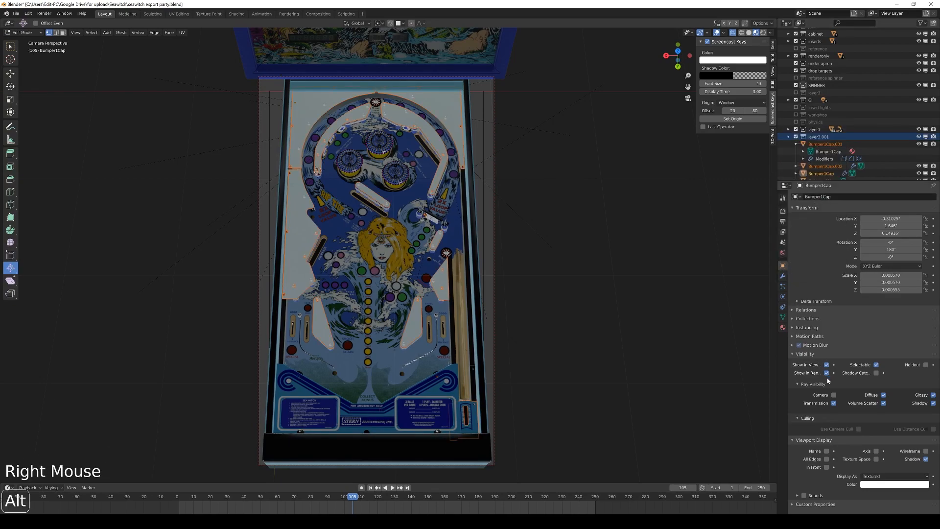
{"action": "left_click", "coordinate": [833, 395], "text": "alt"}
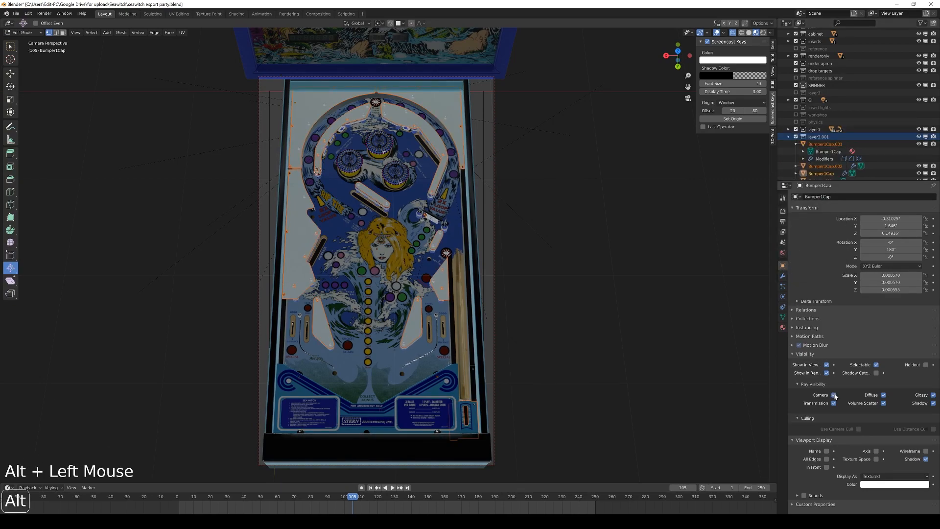
{"action": "key", "text": "z"}
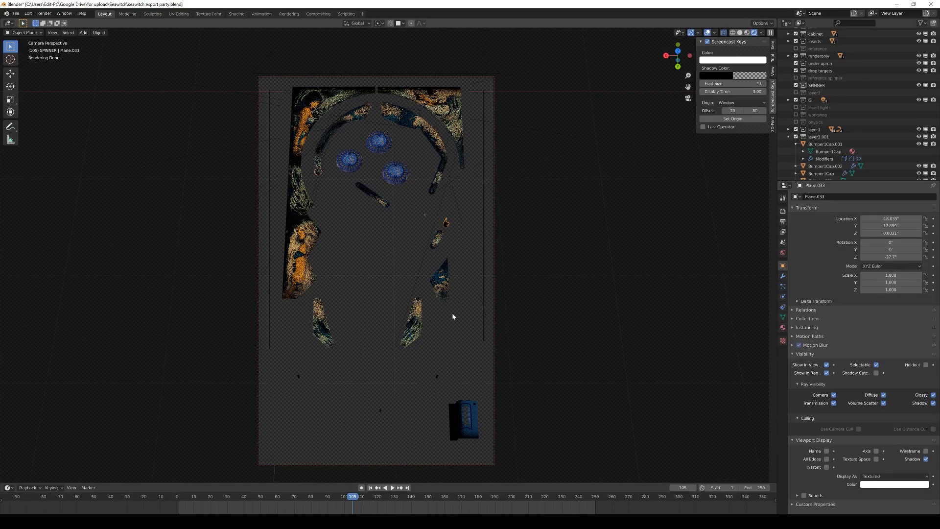
Render the current frame and examine the three bumper caps up close in the render result.
{"action": "left_click", "coordinate": [550, 314]}
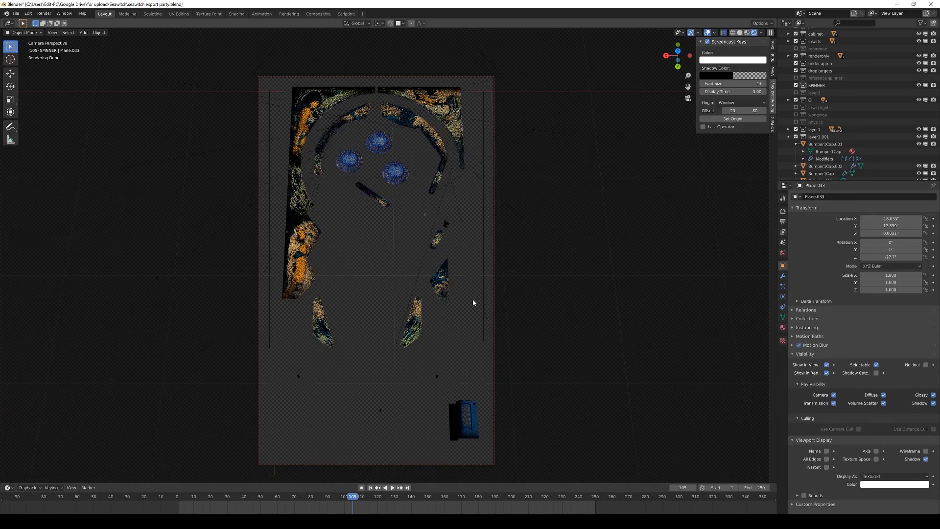
{"action": "key", "text": "F12"}
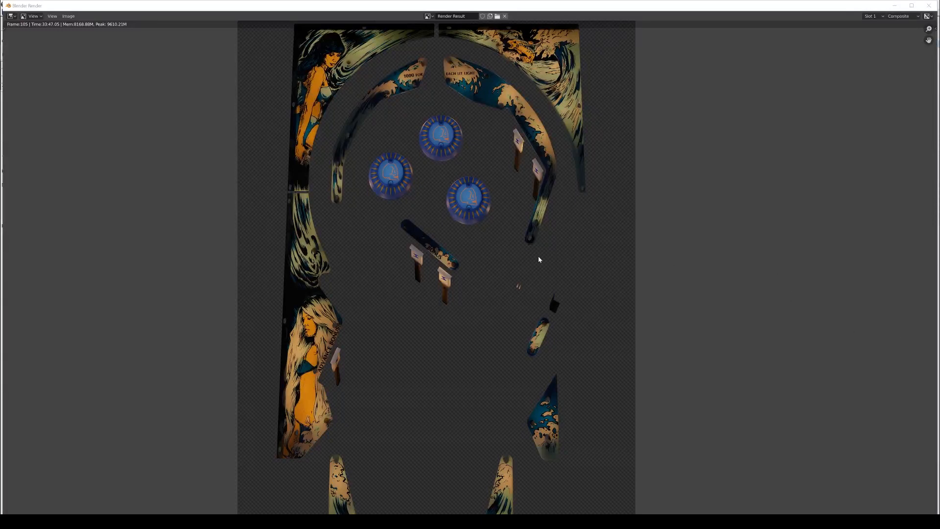
{"action": "scroll", "coordinate": [453, 245], "scroll_direction": "down", "scroll_amount": 2}
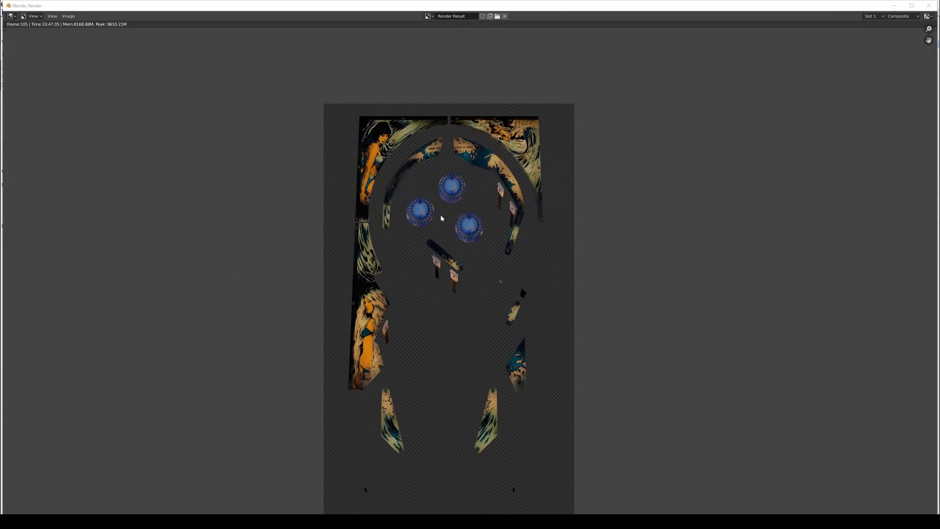
{"action": "middle_click_drag", "start_coordinate": [445, 220], "coordinate": [474, 325]}
{"action": "scroll", "coordinate": [474, 325], "scroll_direction": "up", "scroll_amount": 8}
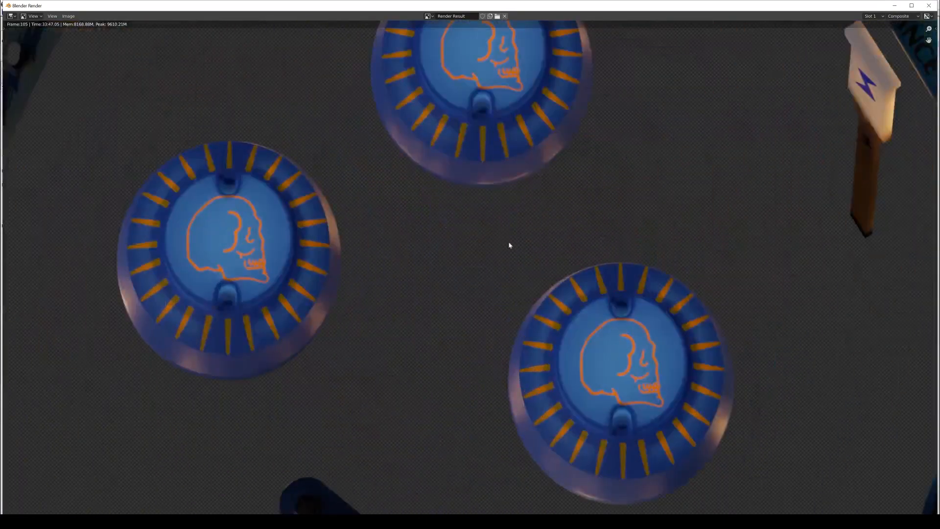
{"action": "scroll", "coordinate": [454, 273], "scroll_direction": "down", "scroll_amount": 3}
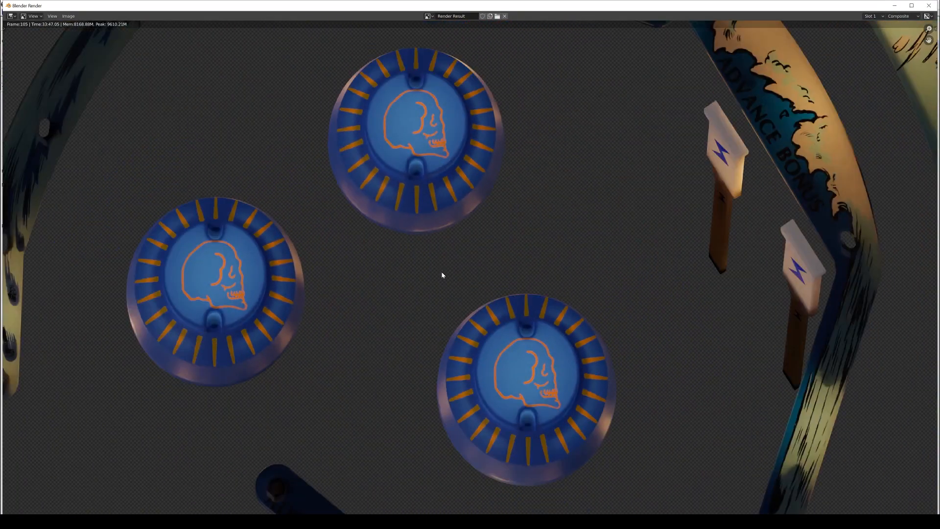
{"action": "middle_click_drag", "start_coordinate": [441, 273], "coordinate": [443, 255]}
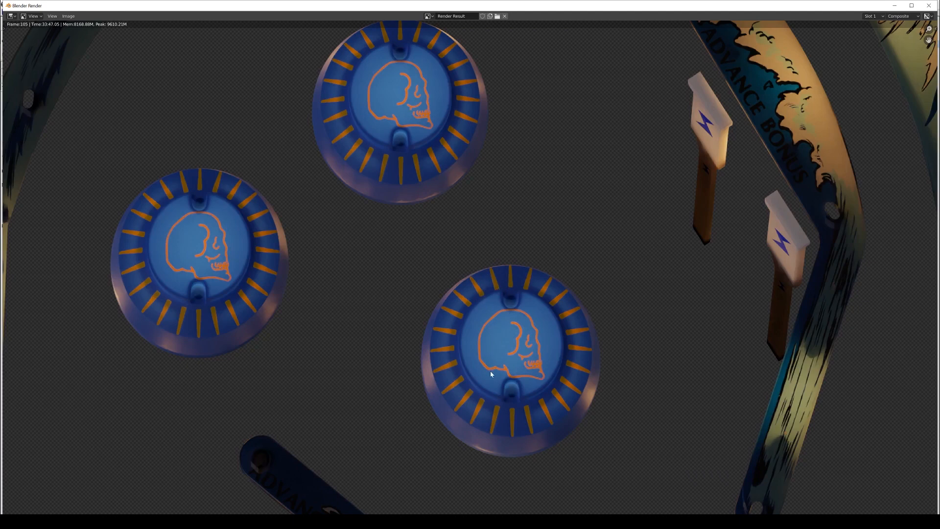
{"action": "scroll", "coordinate": [516, 357], "scroll_direction": "down", "scroll_amount": 6}
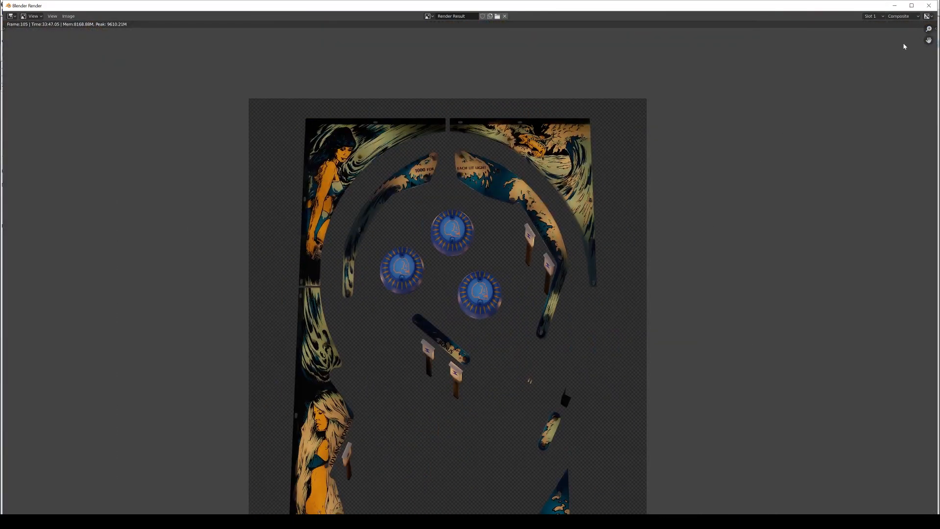
{"action": "left_click", "coordinate": [929, 6]}
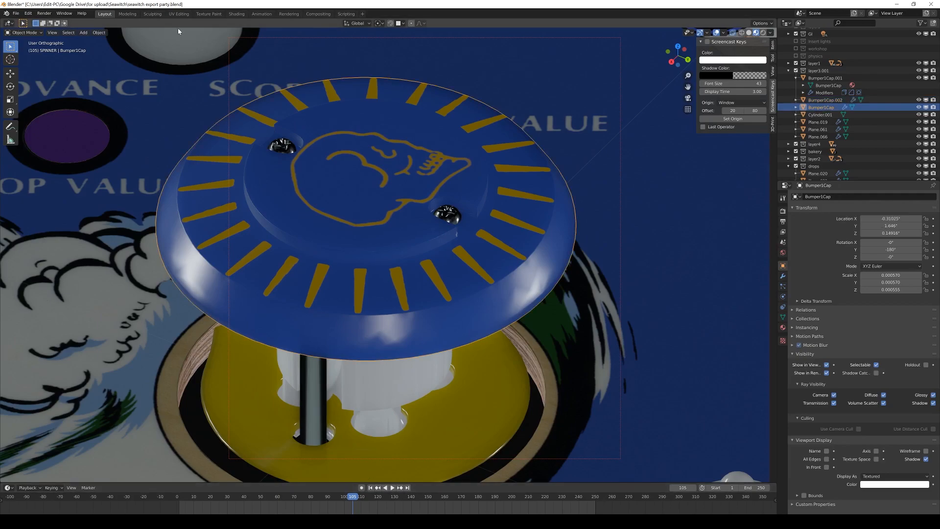
In the bumpercap material's shader nodes, set the bump image texture's color space to Non-Color.
{"action": "left_click", "coordinate": [236, 13]}
{"action": "middle_click_drag", "start_coordinate": [293, 456], "coordinate": [471, 454]}
{"action": "scroll", "coordinate": [436, 456], "scroll_direction": "up", "scroll_amount": 4}
{"action": "middle_click_drag", "start_coordinate": [381, 469], "coordinate": [465, 470]}
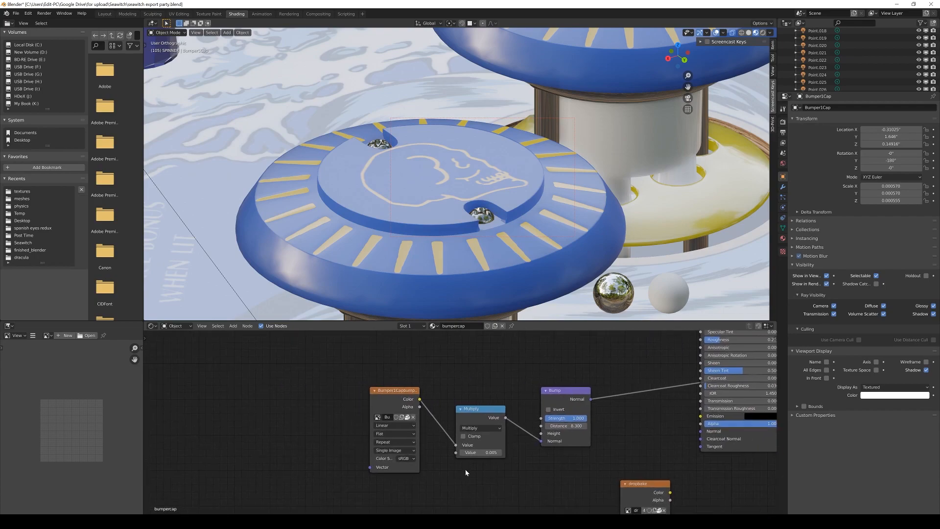
{"action": "left_click", "coordinate": [407, 459]}
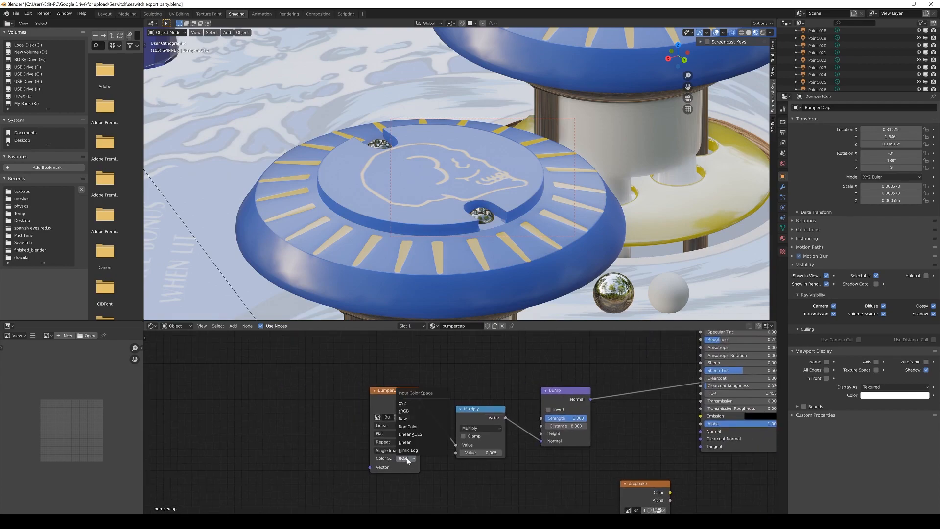
{"action": "left_click", "coordinate": [422, 426]}
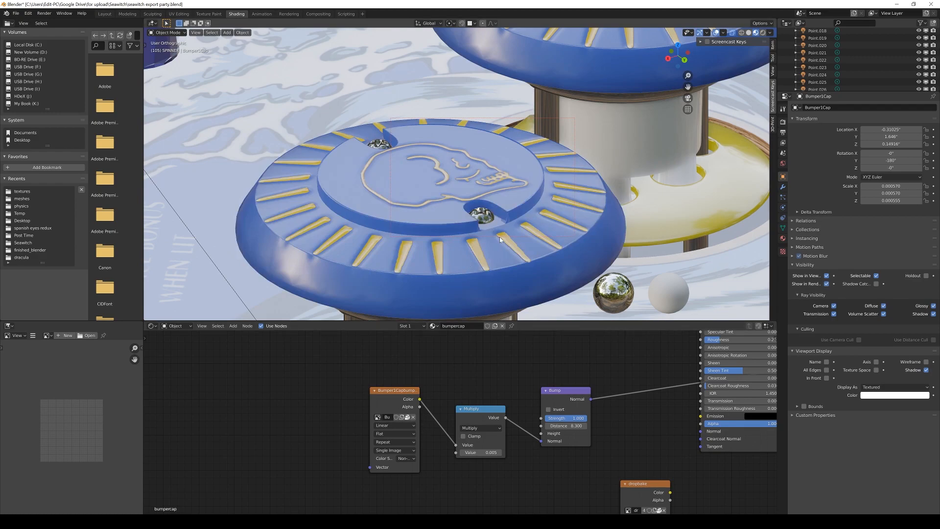
{"action": "scroll", "coordinate": [499, 237], "scroll_direction": "down", "scroll_amount": 5}
{"action": "middle_click_drag", "start_coordinate": [499, 237], "coordinate": [674, 251]}
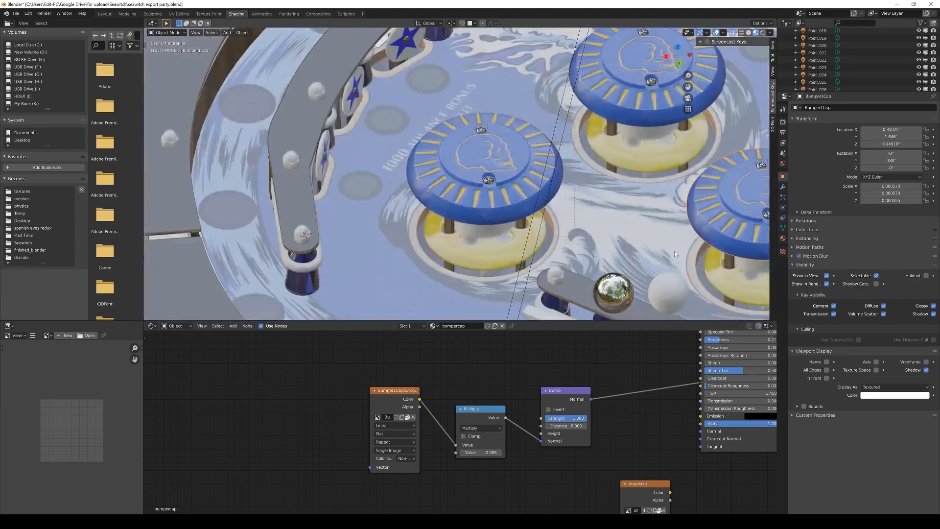
Return to the camera view in the Layout workspace and render only a region around the three bumper caps.
{"action": "key", "text": "KP_0"}
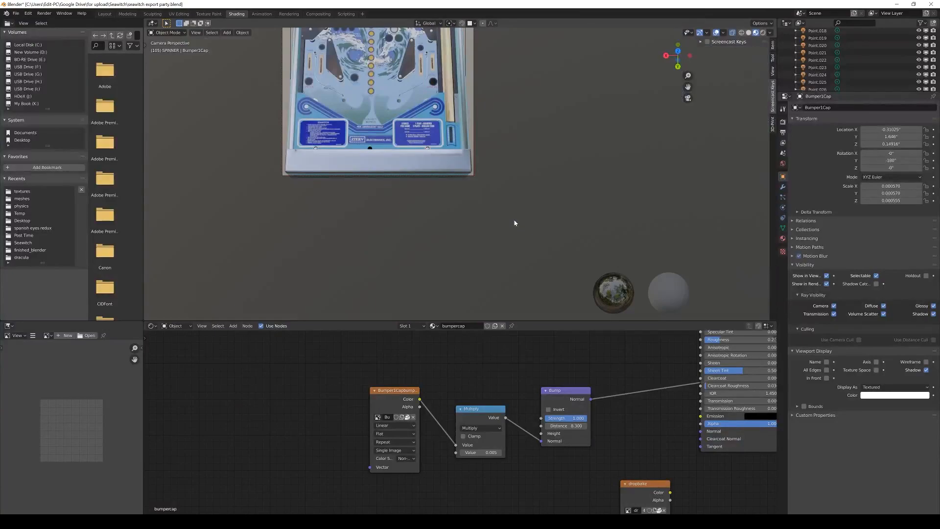
{"action": "left_click", "coordinate": [109, 17]}
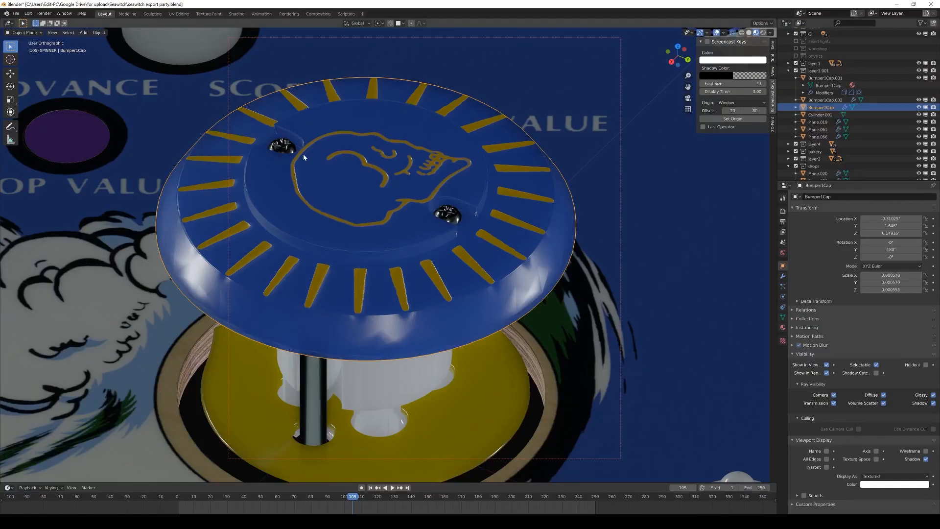
{"action": "key", "text": "KP_0"}
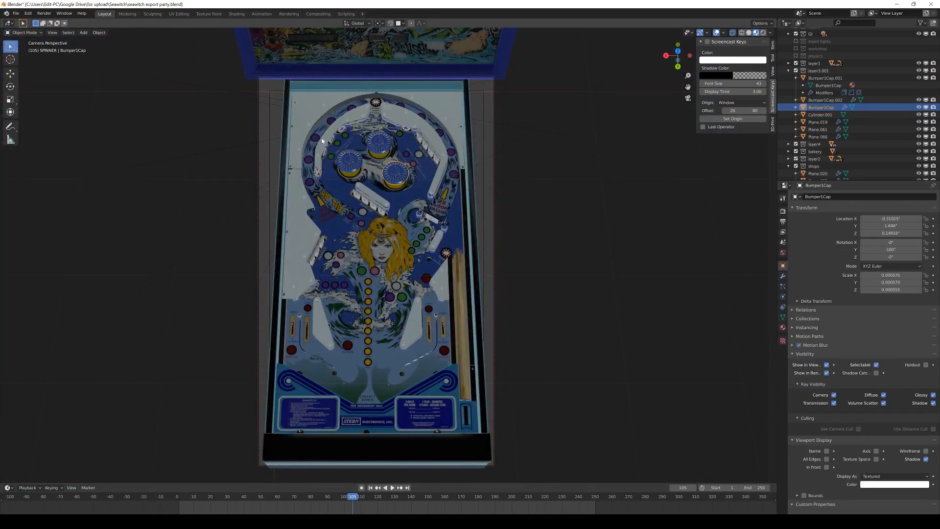
{"action": "key", "text": "b"}
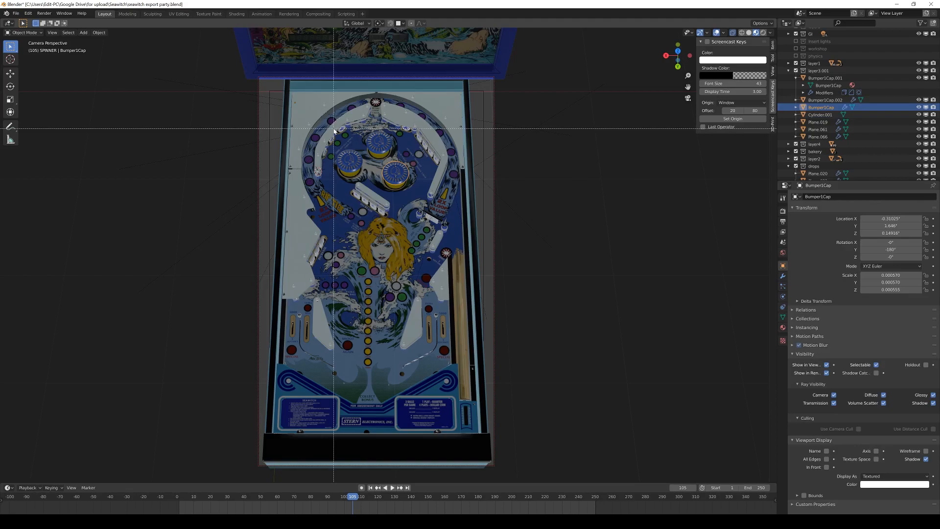
{"action": "left_click_drag", "start_coordinate": [334, 129], "coordinate": [412, 186]}
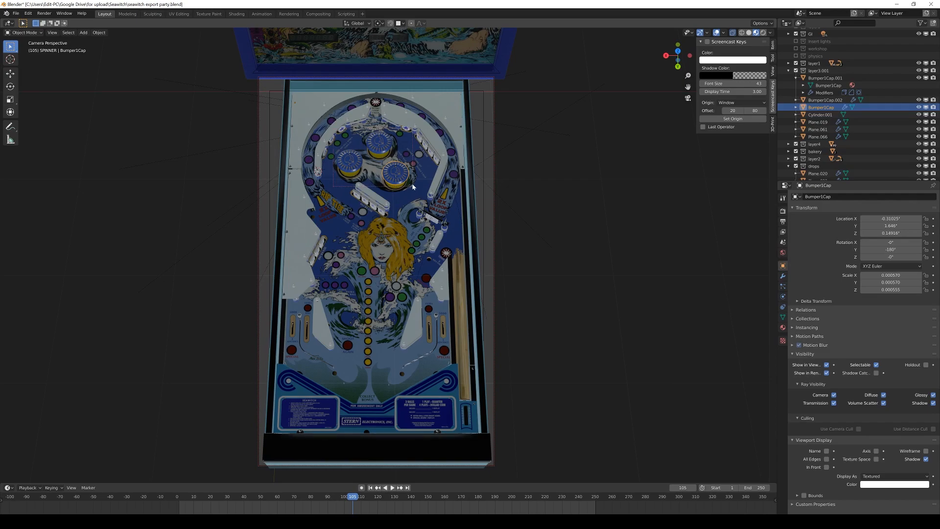
{"action": "left_click", "coordinate": [782, 222]}
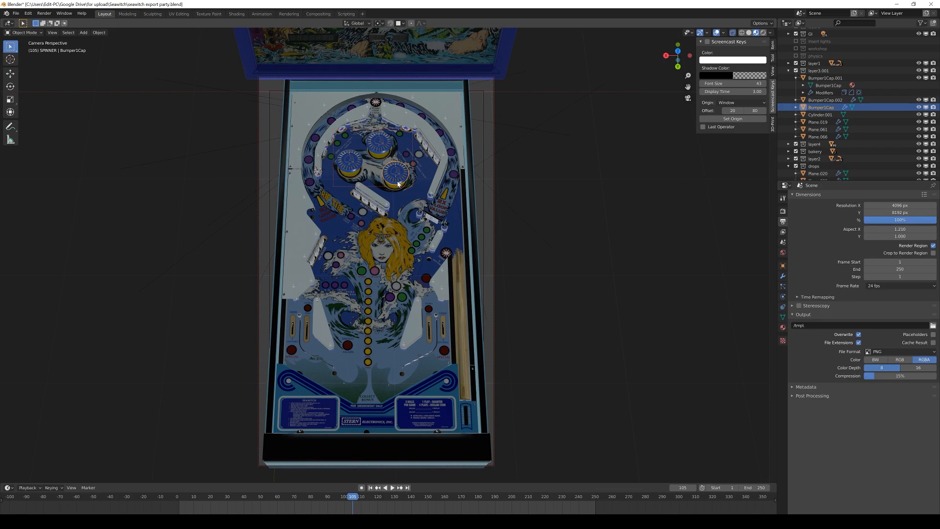
{"action": "key", "text": "F12"}
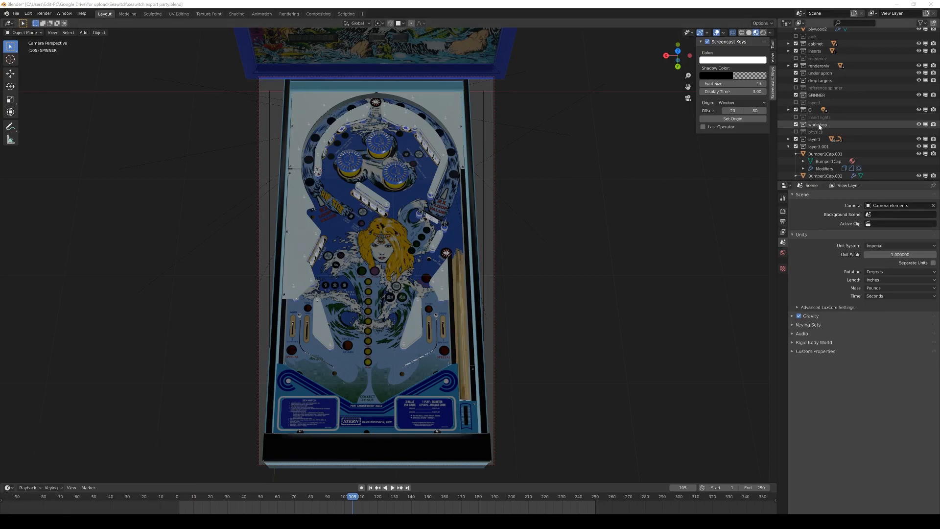
Duplicate all objects of the layer3.001 collection in place and move the copies into the workshop collection.
{"action": "left_click", "coordinate": [825, 155]}
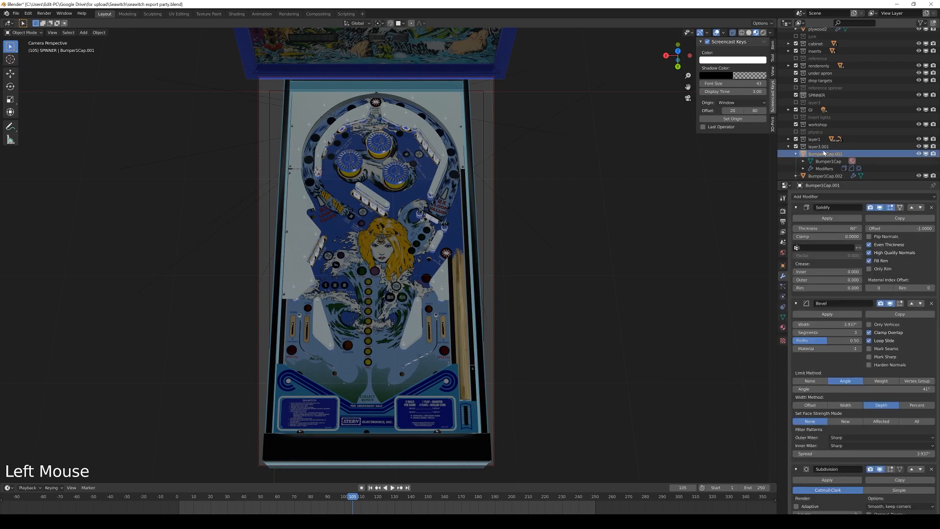
{"action": "scroll", "coordinate": [824, 146], "scroll_direction": "down", "scroll_amount": 3}
{"action": "right_click", "coordinate": [823, 116]}
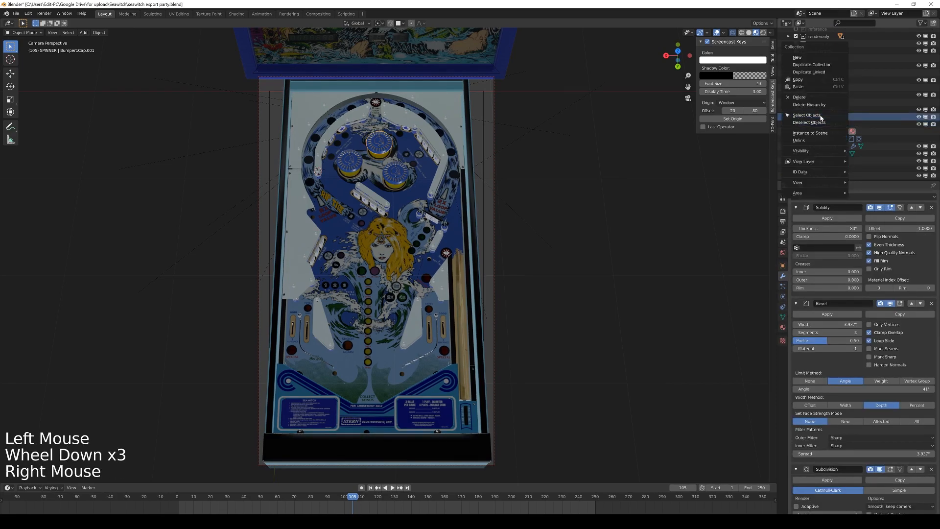
{"action": "left_click", "coordinate": [822, 116]}
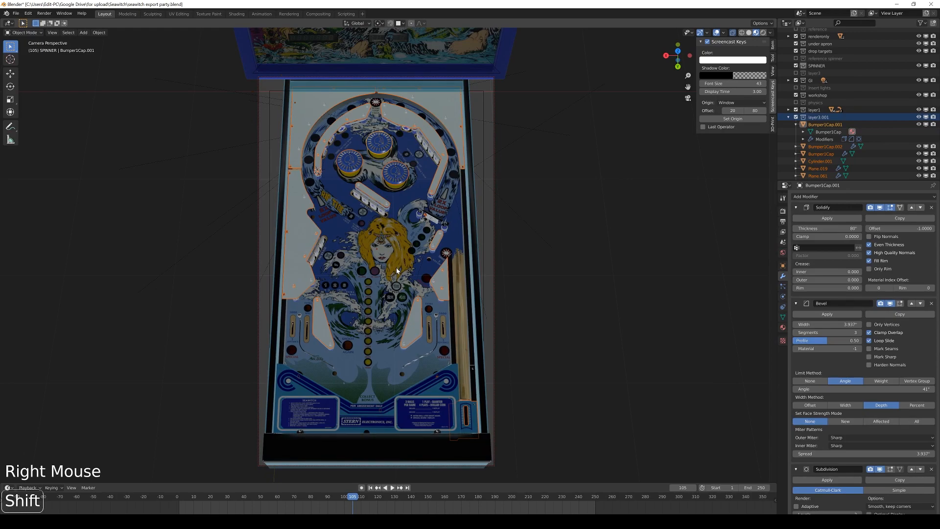
{"action": "key", "text": "shift+d"}
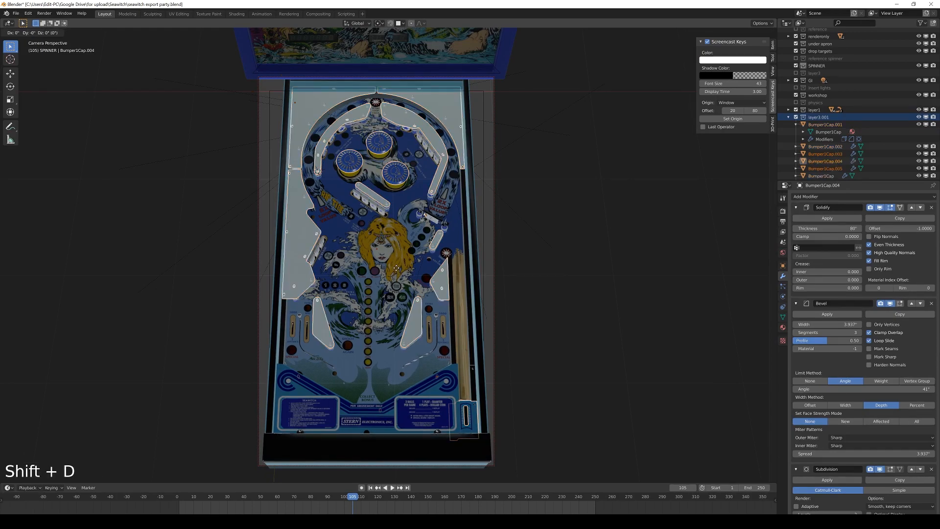
{"action": "left_click", "coordinate": [396, 268]}
{"action": "key", "text": "m"}
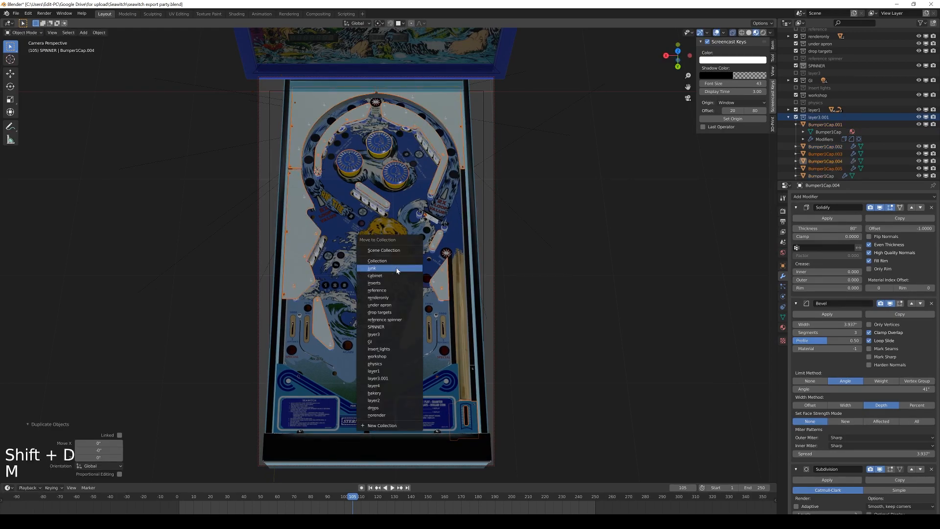
{"action": "left_click", "coordinate": [389, 356]}
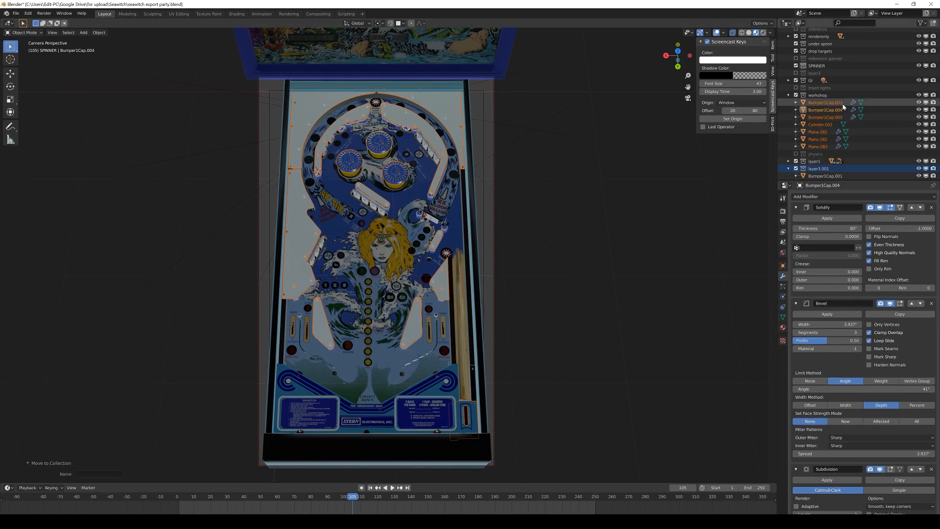
Select all the duplicates in the workshop collection and exclude the layer3.001 collection from the view layer.
{"action": "left_click", "coordinate": [826, 103]}
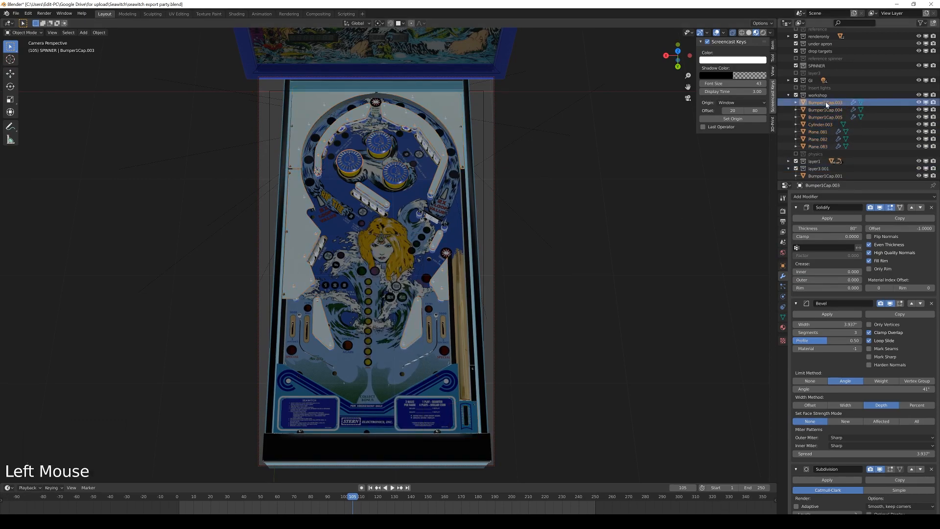
{"action": "left_click", "coordinate": [822, 146], "text": "shift"}
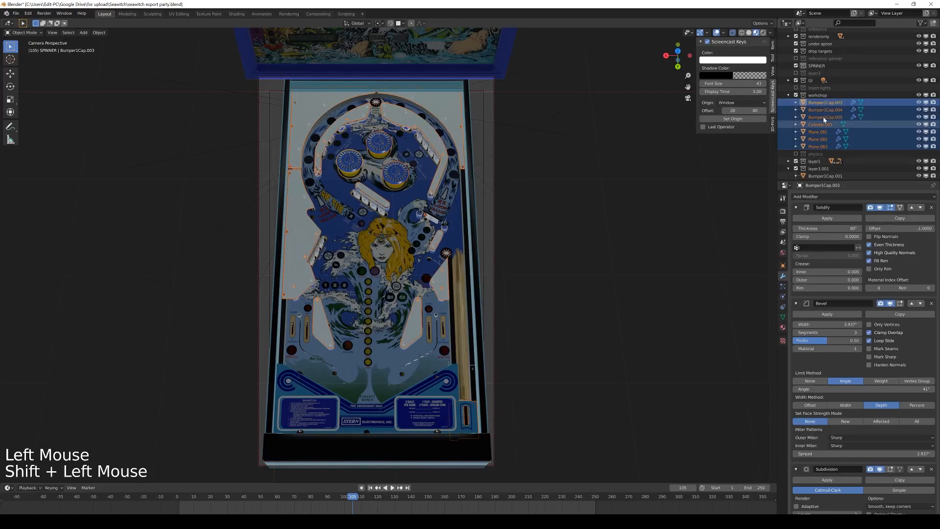
{"action": "left_click", "coordinate": [795, 169]}
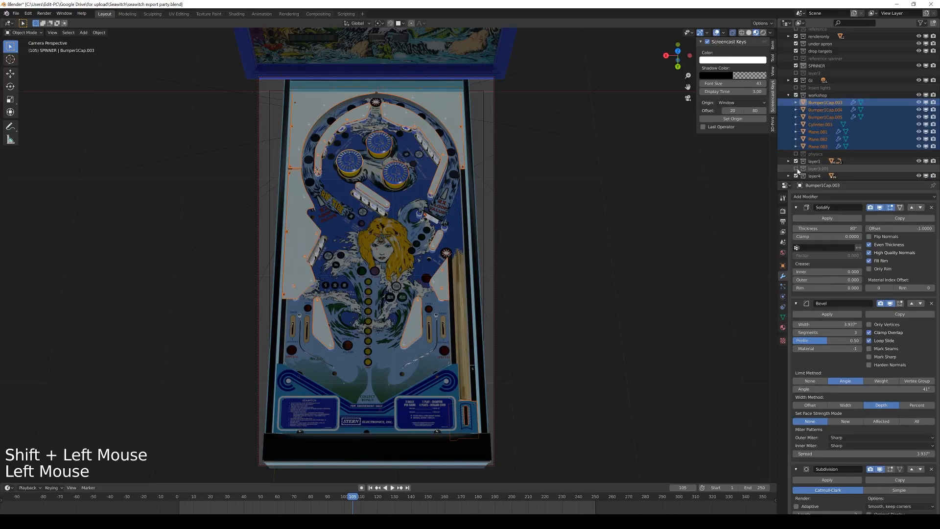
Switch to wireframe shading and select each object of the workshop collection in turn to identify its geometry.
{"action": "left_click", "coordinate": [823, 103]}
{"action": "key", "text": "z"}
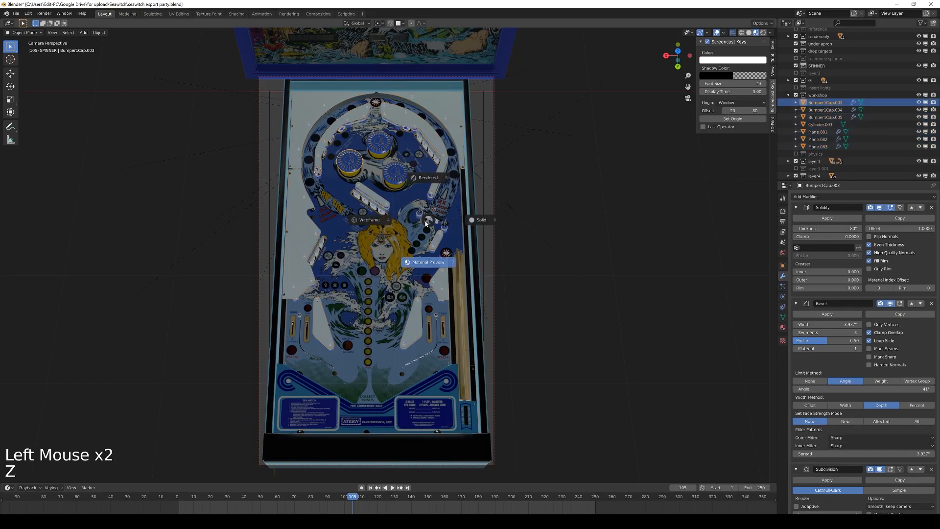
{"action": "left_click", "coordinate": [825, 110]}
{"action": "left_click", "coordinate": [825, 117]}
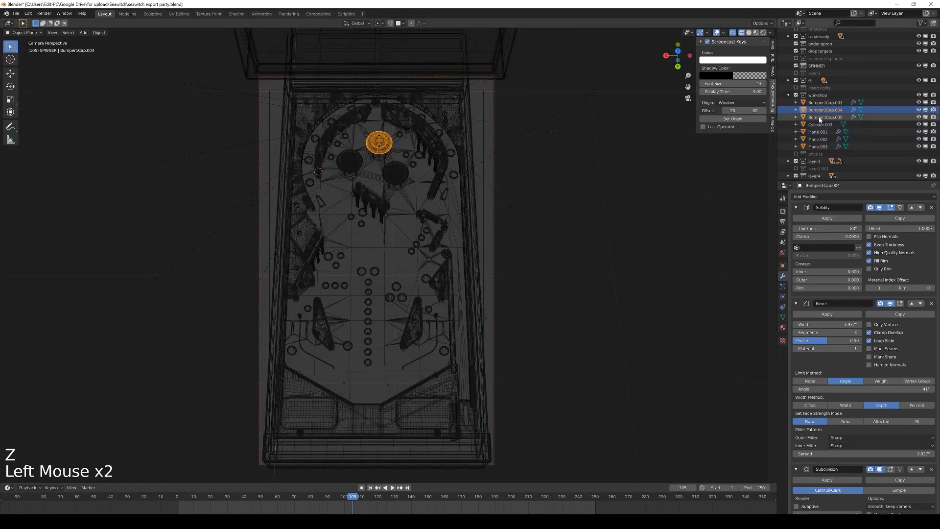
{"action": "left_click", "coordinate": [820, 124]}
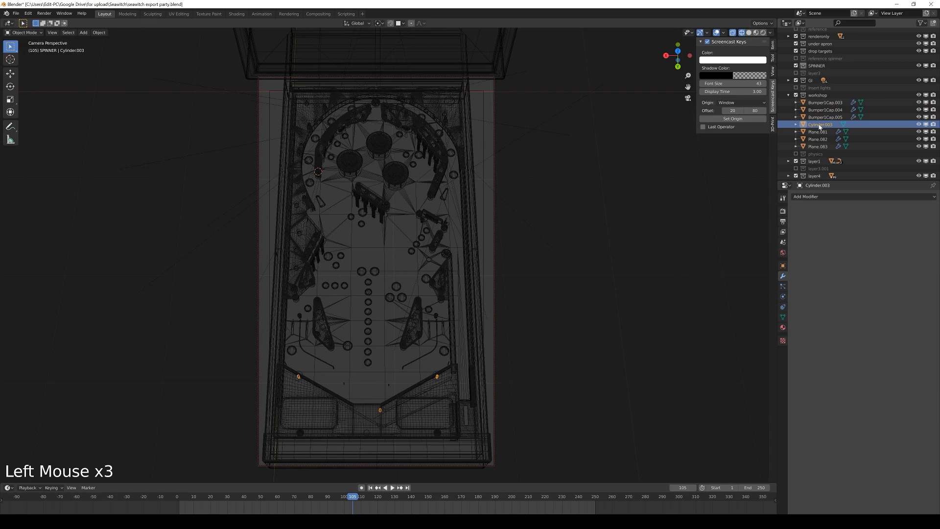
{"action": "left_click", "coordinate": [819, 132]}
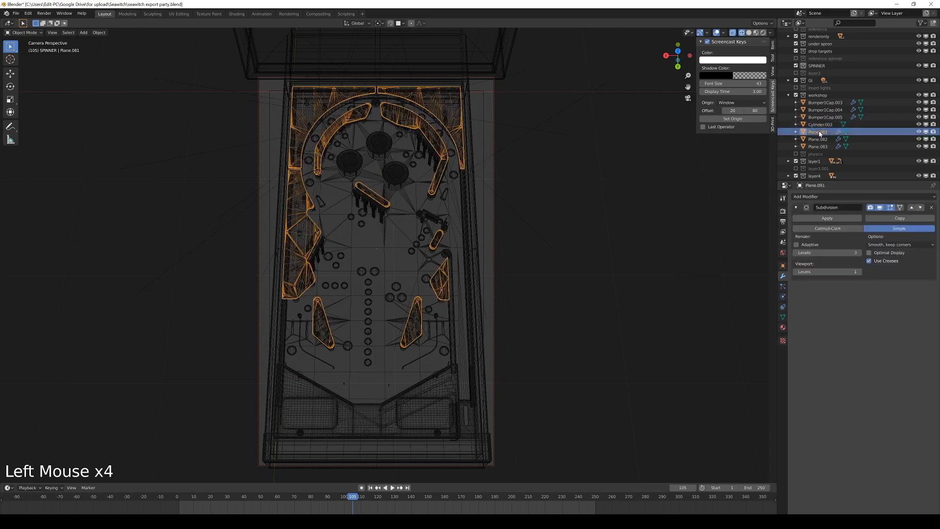
{"action": "left_click", "coordinate": [820, 139]}
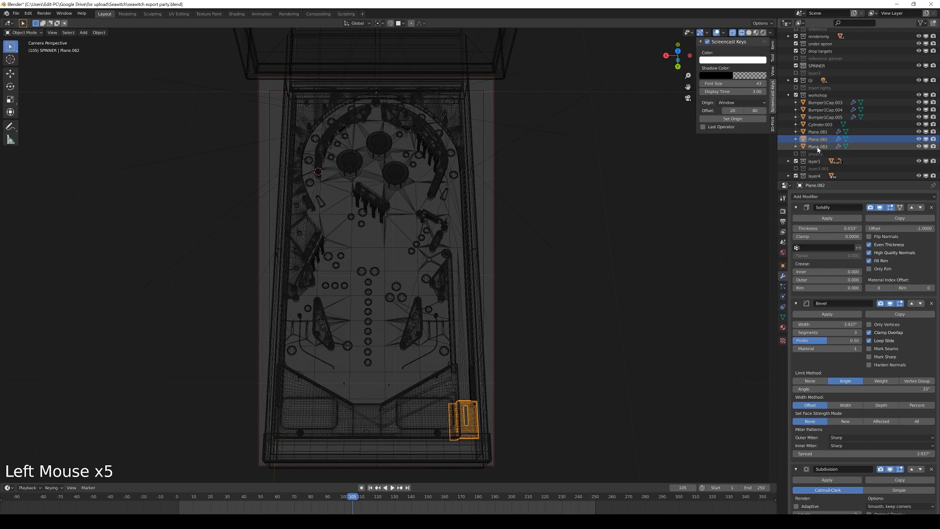
{"action": "left_click", "coordinate": [818, 147]}
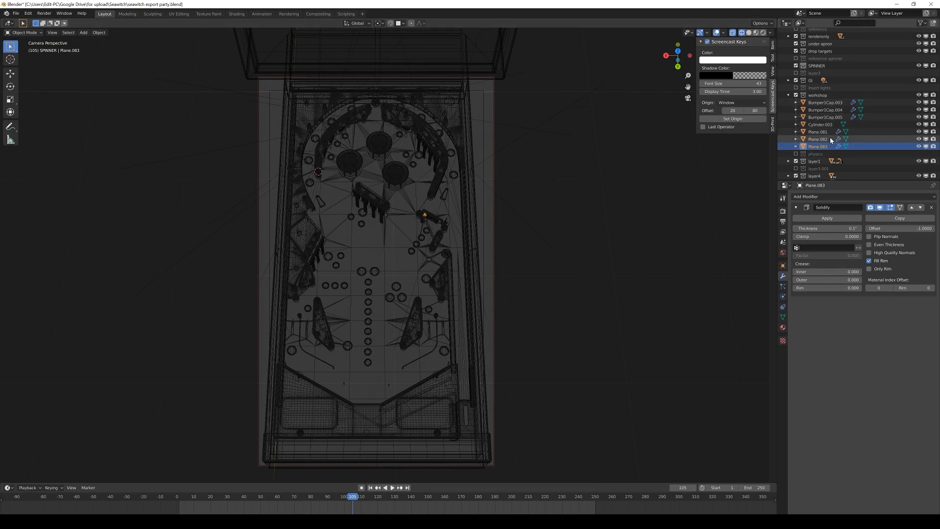
Select all workshop objects, select their entire geometry in Edit Mode, and project the UVs from the camera view.
{"action": "scroll", "coordinate": [831, 140], "scroll_direction": "down", "scroll_amount": 3}
{"action": "scroll", "coordinate": [830, 140], "scroll_direction": "up", "scroll_amount": 1}
{"action": "left_click", "coordinate": [825, 83], "text": "shift"}
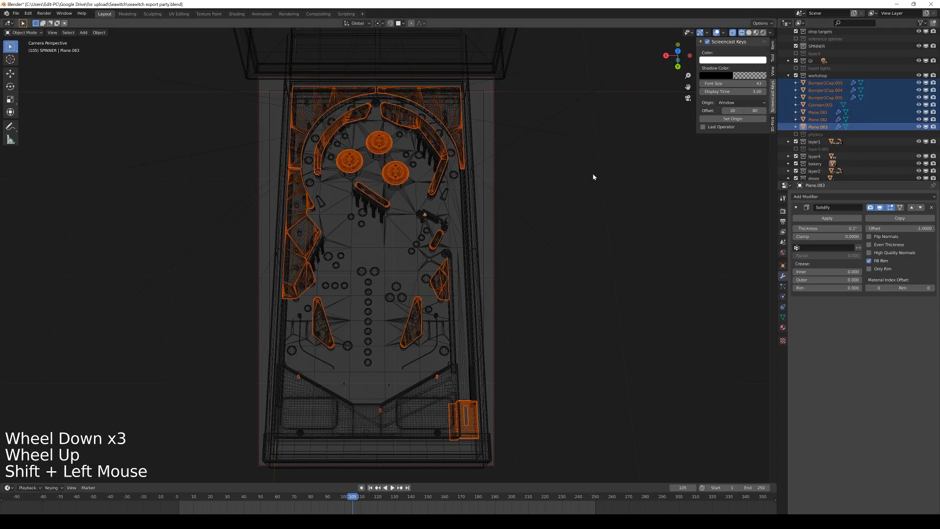
{"action": "key", "text": "Tab"}
{"action": "key", "text": "a"}
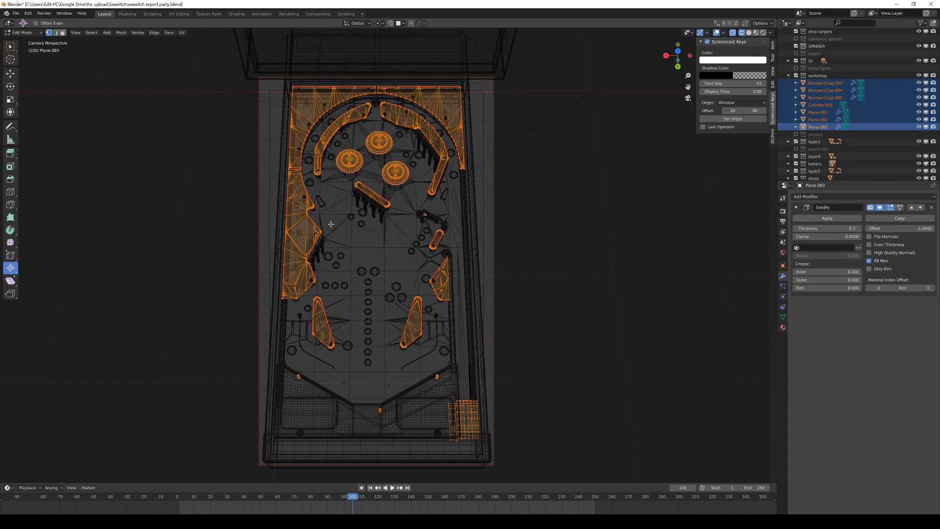
{"action": "key", "text": "u"}
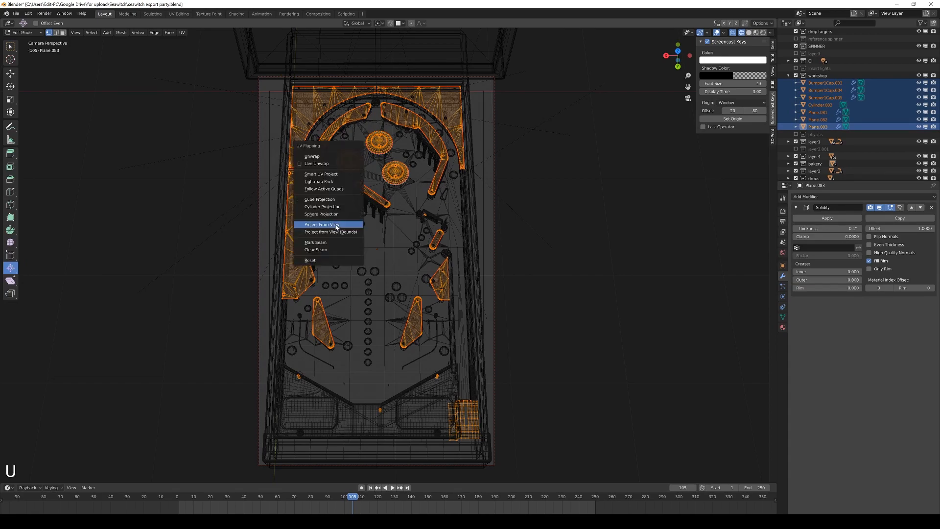
{"action": "left_click", "coordinate": [335, 225]}
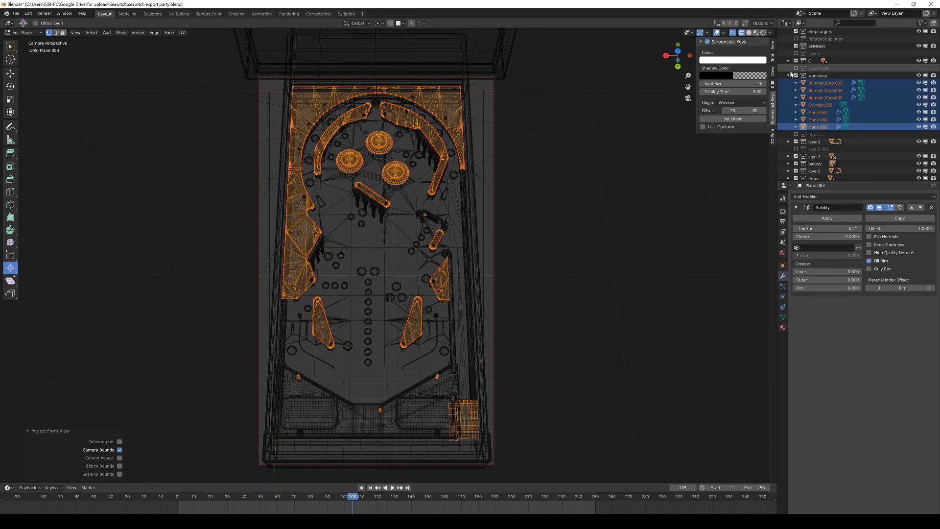
Expand the drops collection, select its Plane.020 object, and return to Object Mode.
{"action": "scroll", "coordinate": [859, 160], "scroll_direction": "down", "scroll_amount": 3}
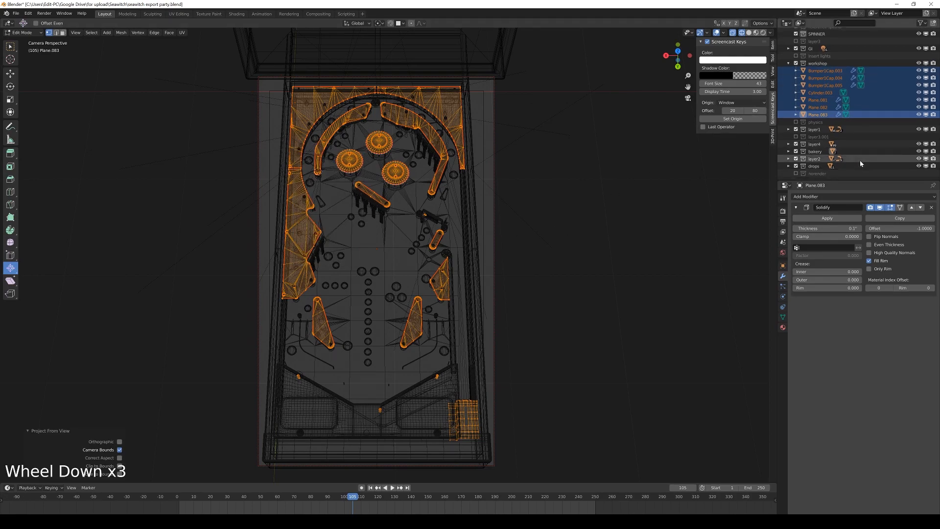
{"action": "left_click", "coordinate": [788, 166]}
{"action": "scroll", "coordinate": [827, 152], "scroll_direction": "down", "scroll_amount": 1}
{"action": "scroll", "coordinate": [827, 151], "scroll_direction": "down", "scroll_amount": 2}
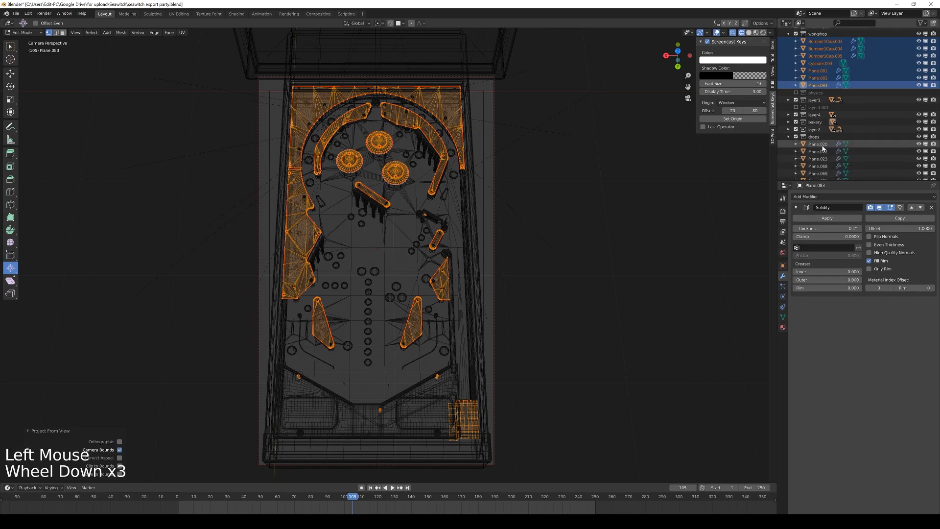
{"action": "left_click", "coordinate": [822, 146]}
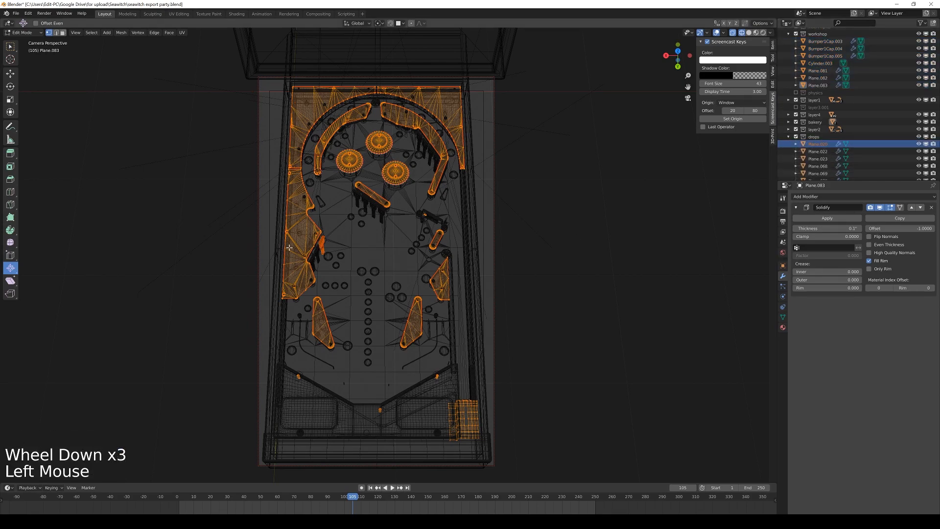
{"action": "key", "text": "Tab"}
Try to select the drop target objects directly on the wireframe playfield.
{"action": "left_click", "coordinate": [317, 252]}
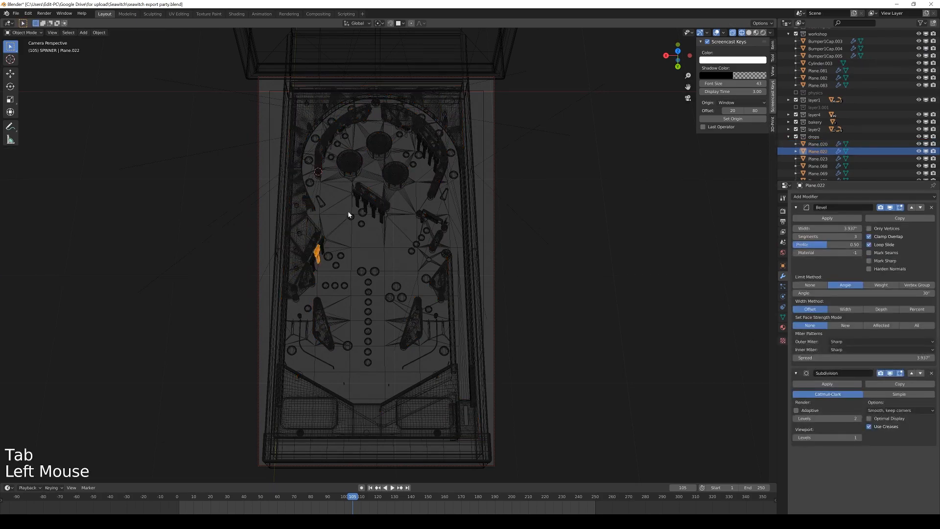
{"action": "left_click", "coordinate": [362, 202], "text": "shift"}
{"action": "left_click", "coordinate": [380, 215], "text": "shift"}
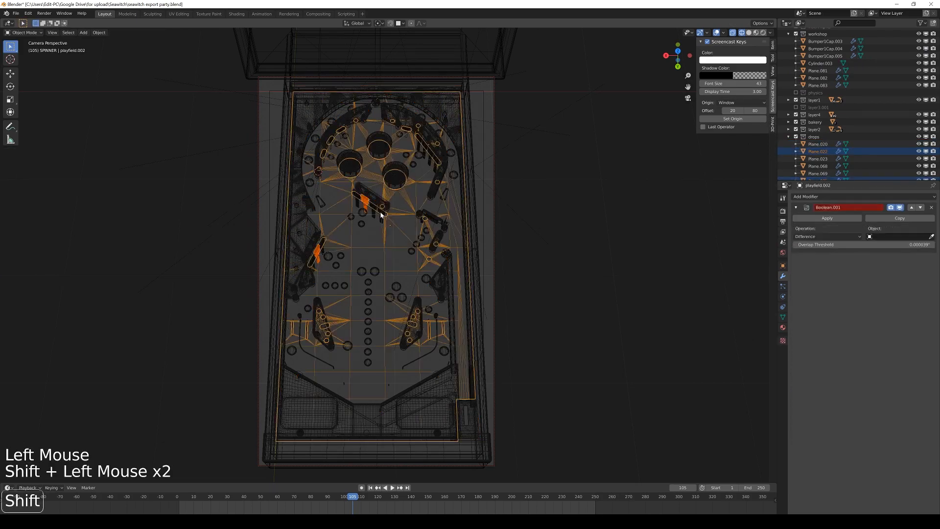
{"action": "left_click", "coordinate": [380, 216]}
Switch to Material Preview shading and select together the five drop target objects at the left, centre and upper-right banks of the playfield.
{"action": "key", "text": "z"}
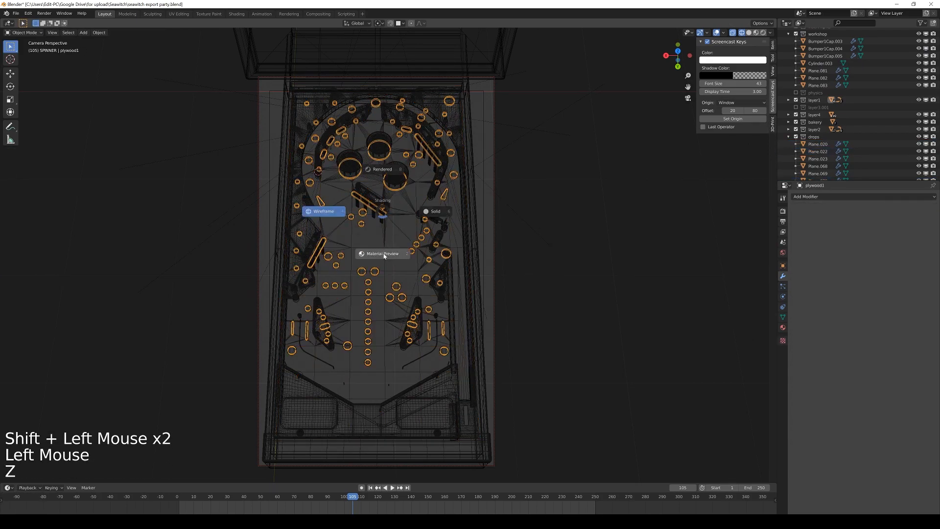
{"action": "left_click", "coordinate": [318, 253]}
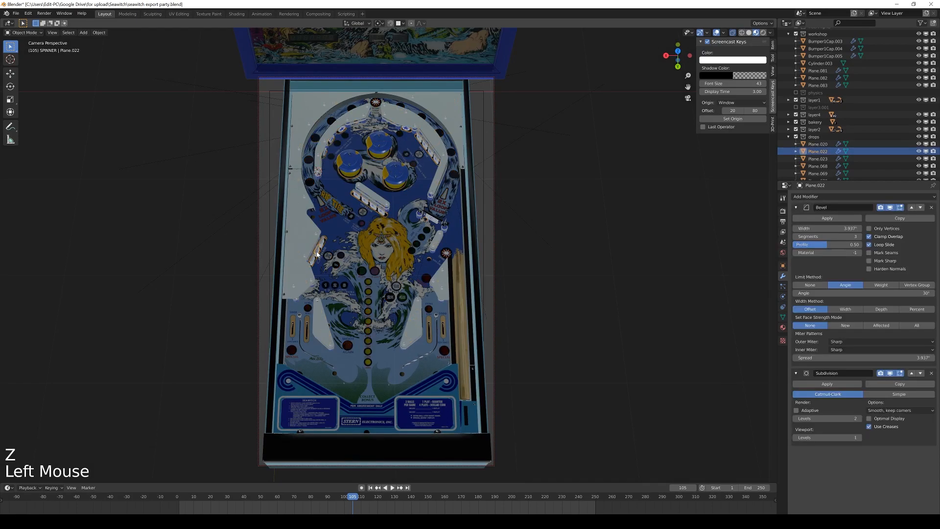
{"action": "left_click", "coordinate": [363, 203], "text": "shift"}
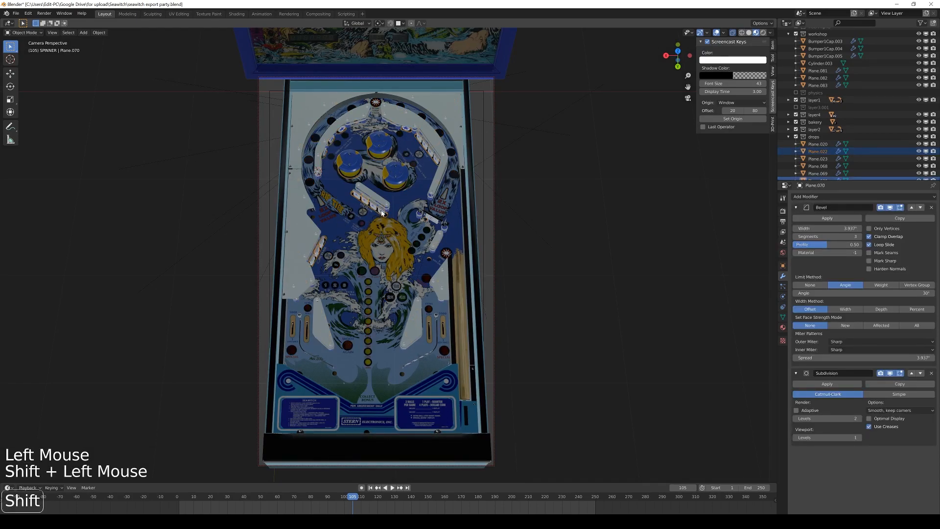
{"action": "left_click", "coordinate": [382, 213], "text": "shift"}
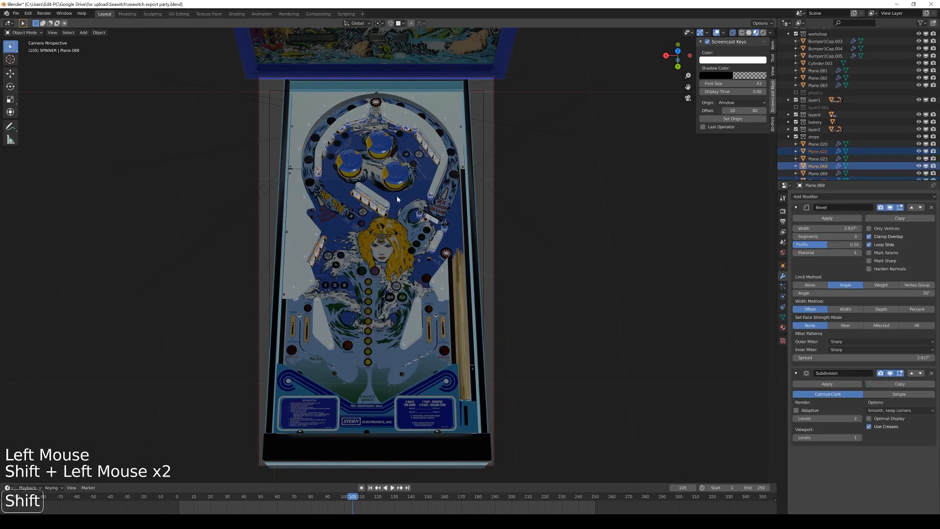
{"action": "left_click", "coordinate": [424, 146], "text": "shift"}
{"action": "left_click", "coordinate": [429, 162], "text": "shift"}
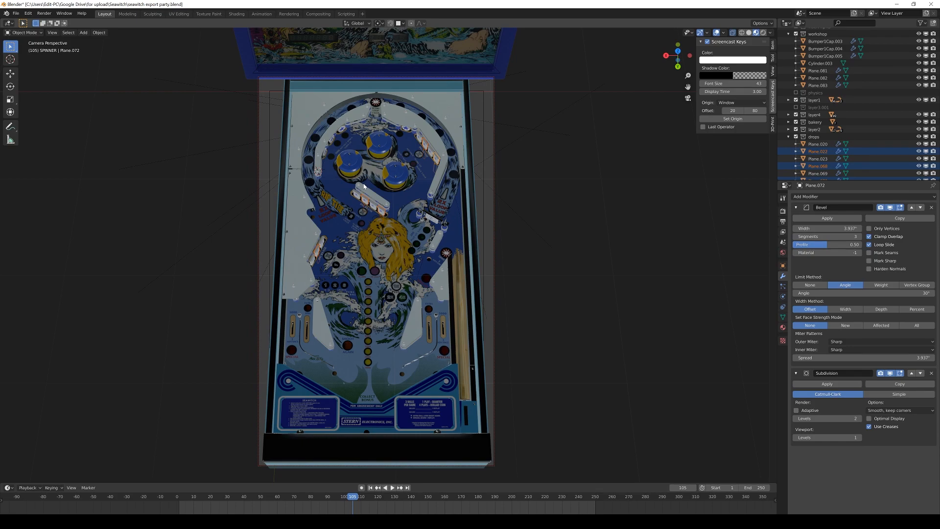
Duplicate the selected drop targets in place into the workshop collection and exclude the drops collection from the view layer.
{"action": "key", "text": "shift+d"}
{"action": "left_click", "coordinate": [386, 210]}
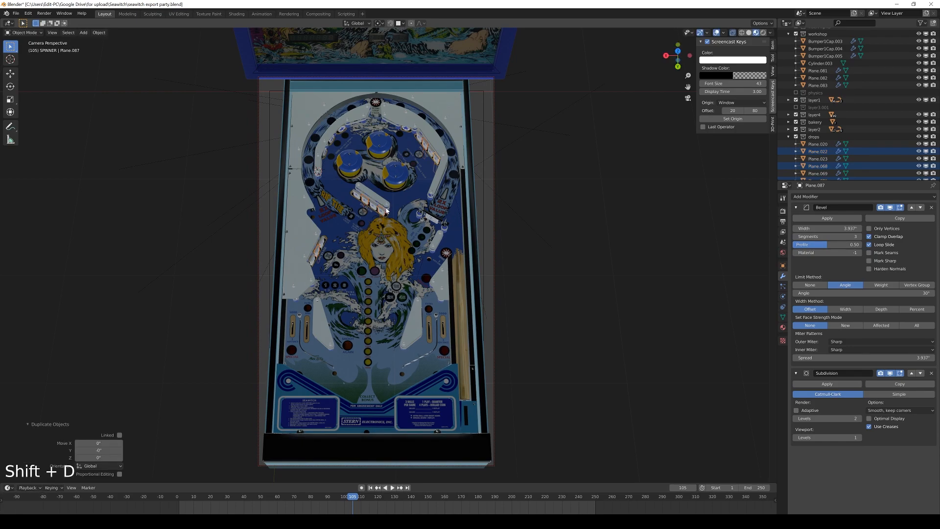
{"action": "key", "text": "m"}
{"action": "left_click", "coordinate": [386, 208]}
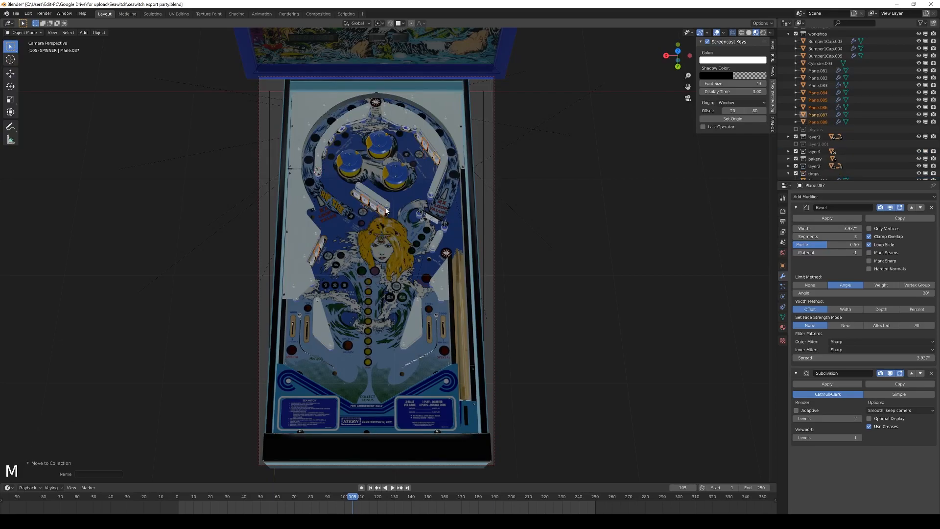
{"action": "scroll", "coordinate": [800, 167], "scroll_direction": "down", "scroll_amount": 1}
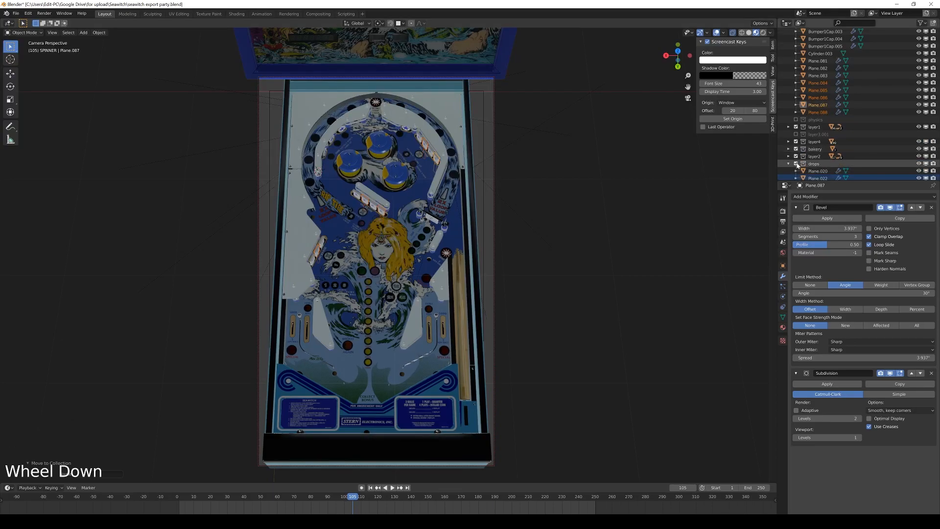
{"action": "left_click", "coordinate": [797, 166]}
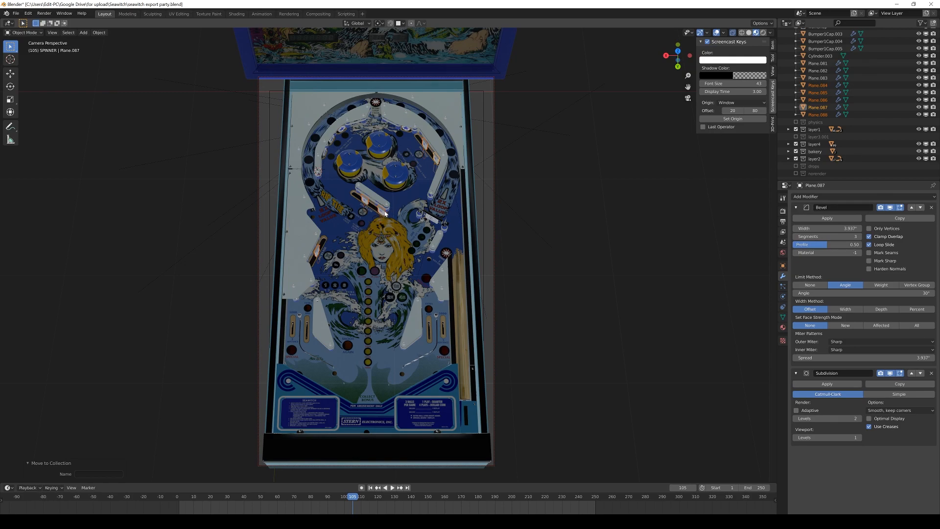
Select every workshop object, including the drop target copies, and project the UVs of all their geometry from the camera view.
{"action": "scroll", "coordinate": [830, 138], "scroll_direction": "up", "scroll_amount": 3}
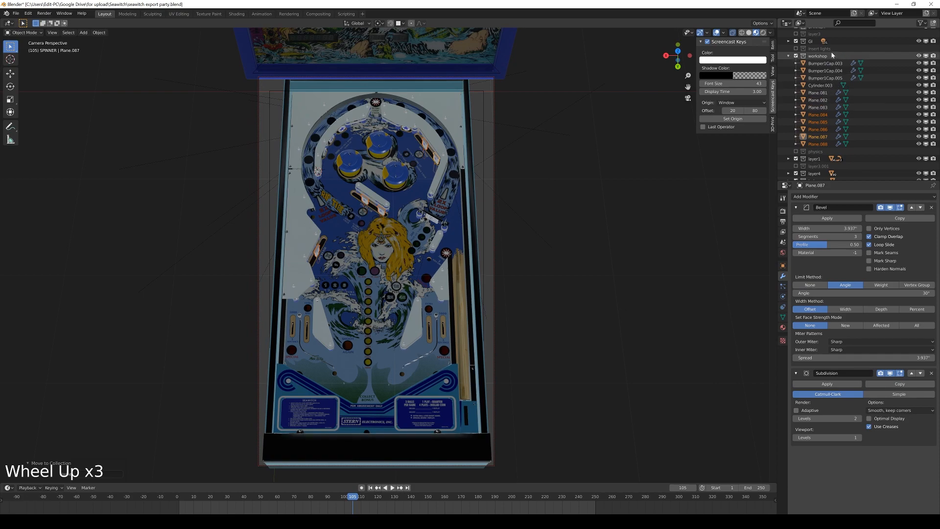
{"action": "left_click", "coordinate": [818, 144]}
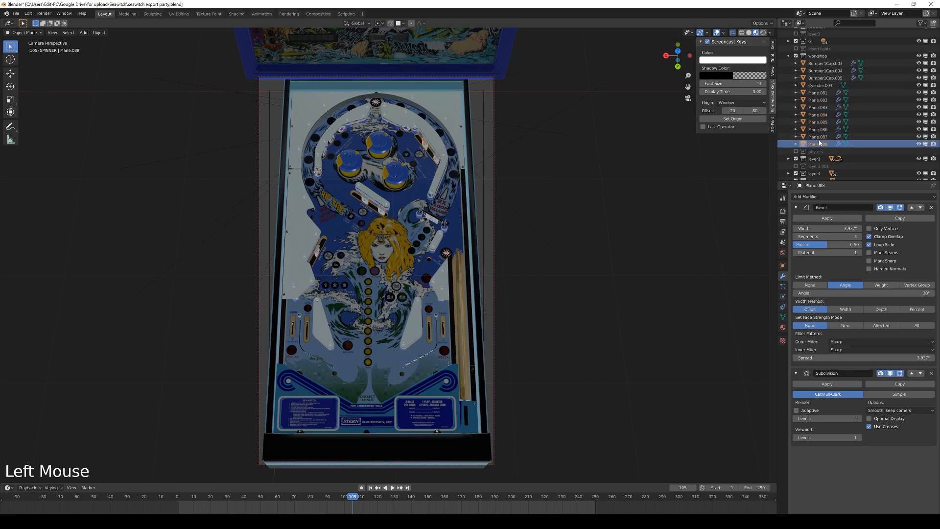
{"action": "left_click", "coordinate": [822, 68], "text": "shift"}
{"action": "key", "text": "Tab"}
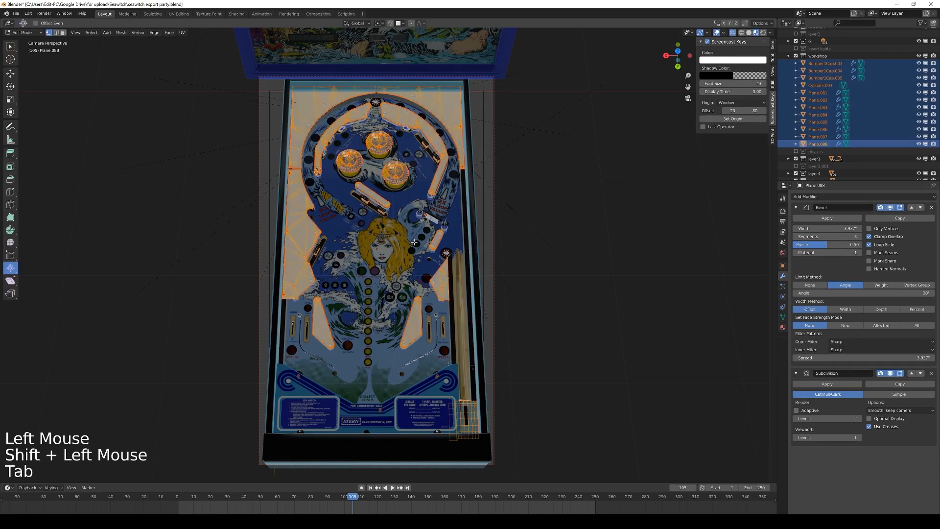
{"action": "key", "text": "a"}
{"action": "key", "text": "a"}
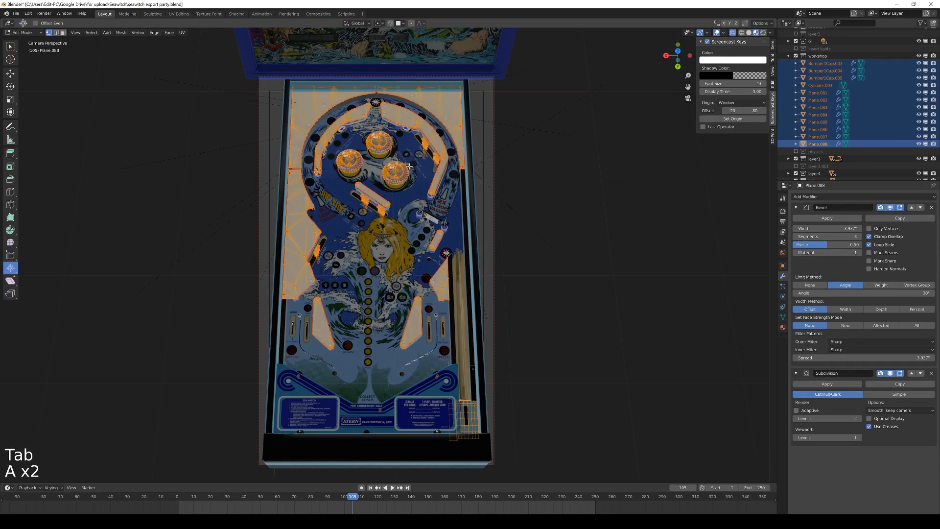
{"action": "key", "text": "u"}
{"action": "left_click", "coordinate": [416, 231]}
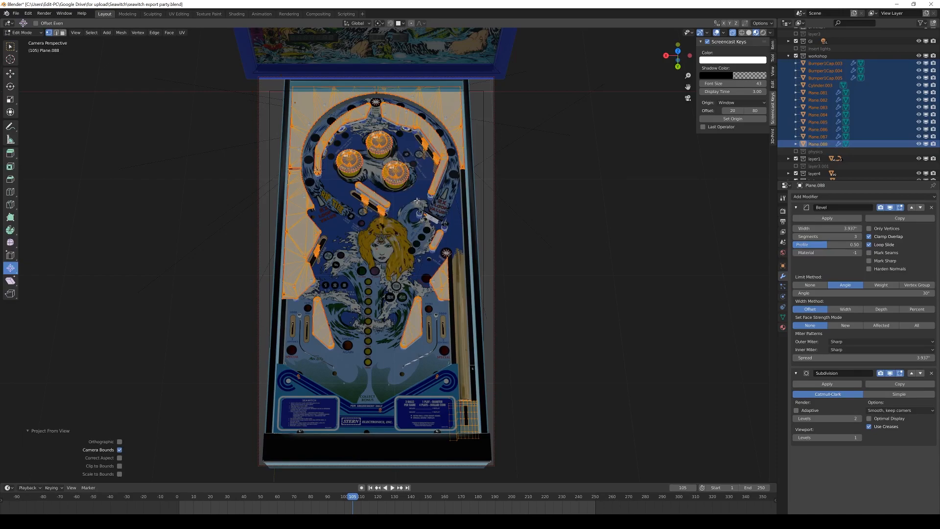
{"action": "key", "text": "Tab"}
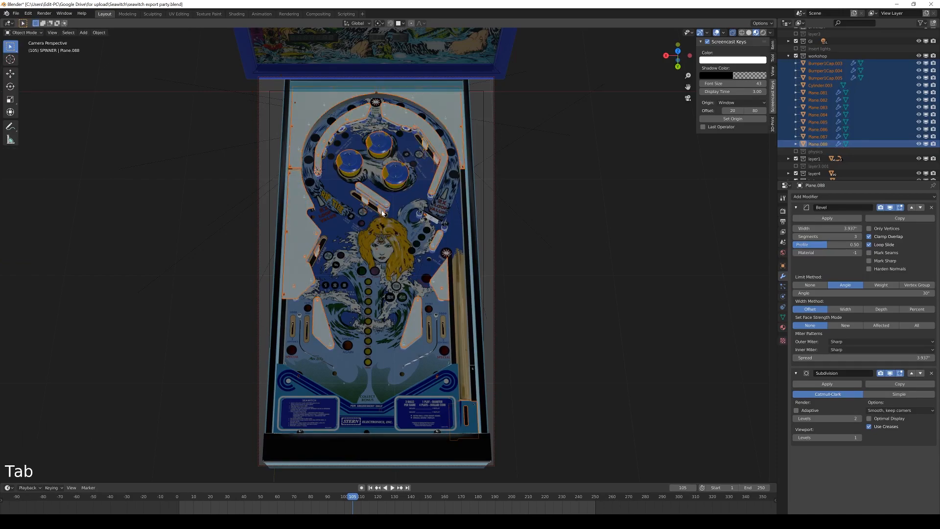
In wireframe shading, select the three bumper cap duplicates together with Cylinder.003, Plane.081 and Plane.082 in the workshop collection.
{"action": "left_click", "coordinate": [824, 63]}
{"action": "left_click", "coordinate": [823, 71], "text": "ctrl"}
{"action": "left_click", "coordinate": [825, 78], "text": "ctrl"}
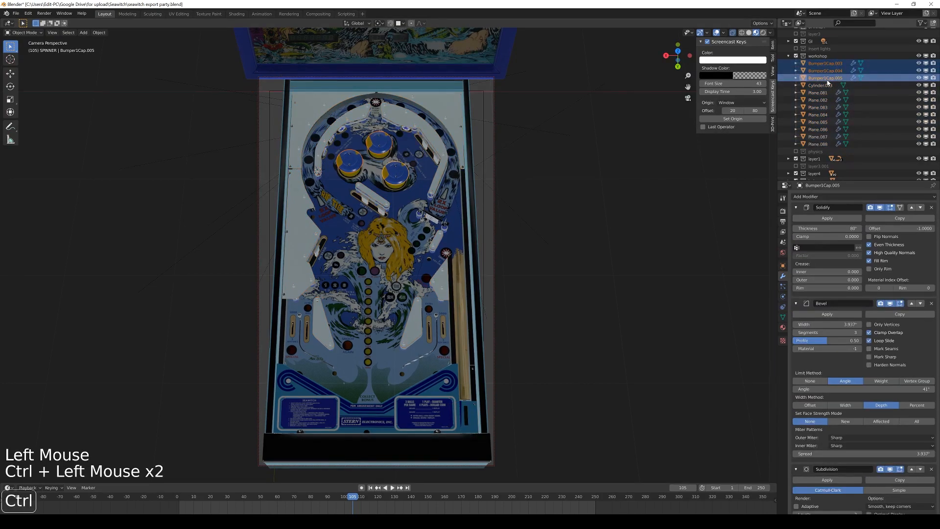
{"action": "left_click", "coordinate": [826, 86], "text": "ctrl"}
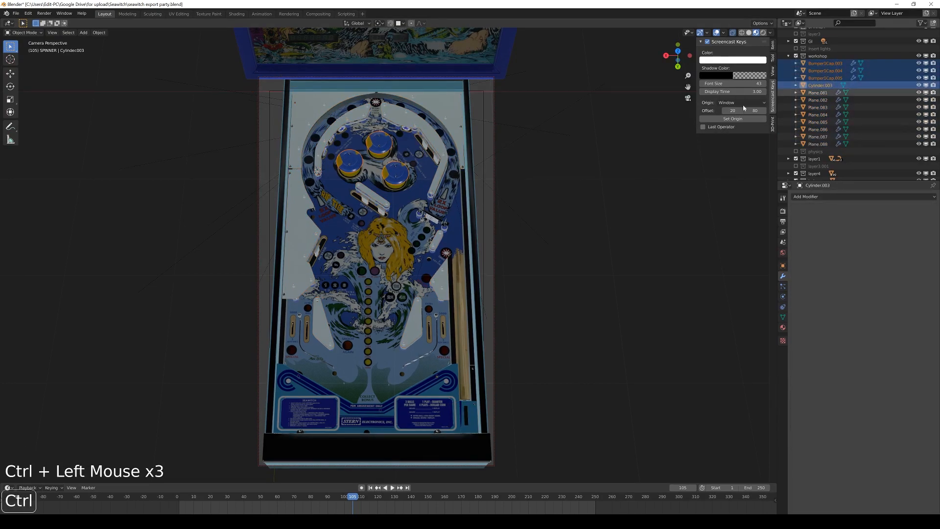
{"action": "key", "text": "z"}
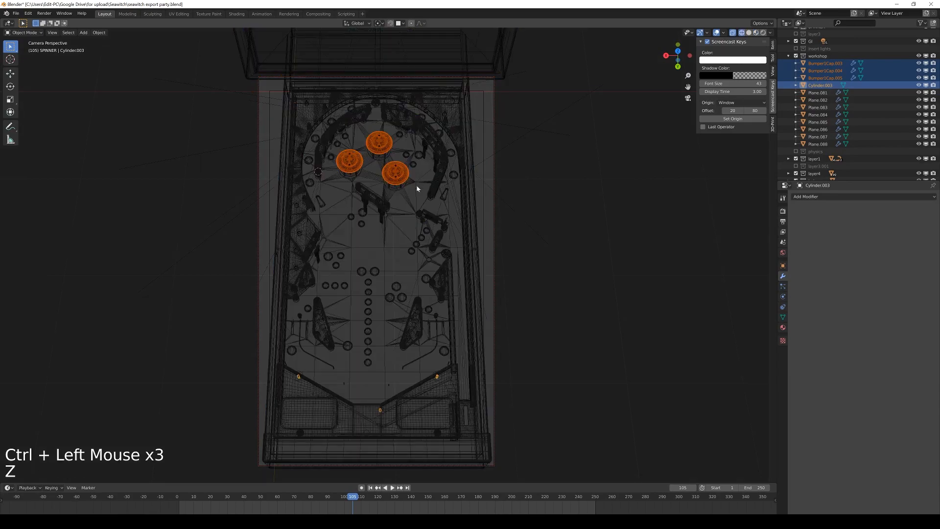
{"action": "left_click", "coordinate": [818, 93], "text": "ctrl"}
{"action": "left_click", "coordinate": [818, 101], "text": "ctrl"}
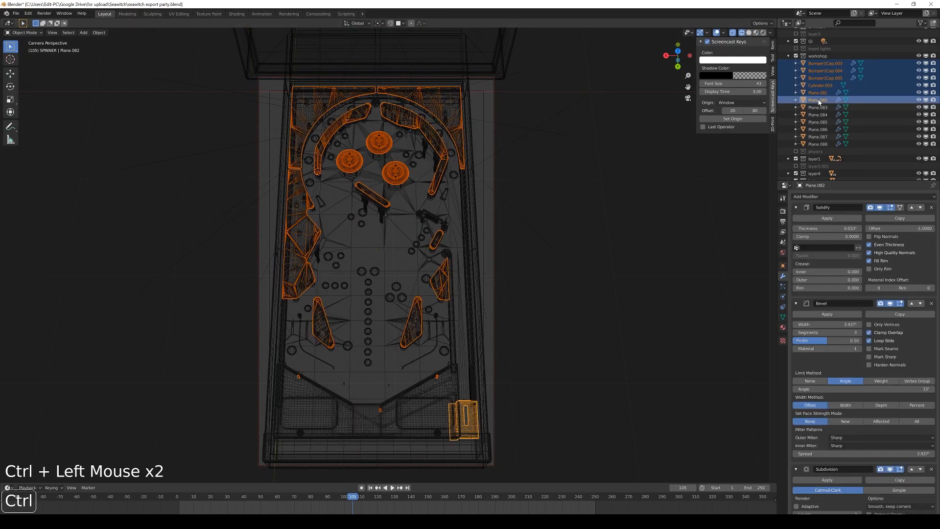
{"action": "left_click", "coordinate": [819, 108], "text": "ctrl"}
{"action": "left_click", "coordinate": [820, 108], "text": "ctrl"}
{"action": "left_click", "coordinate": [819, 101], "text": "ctrl"}
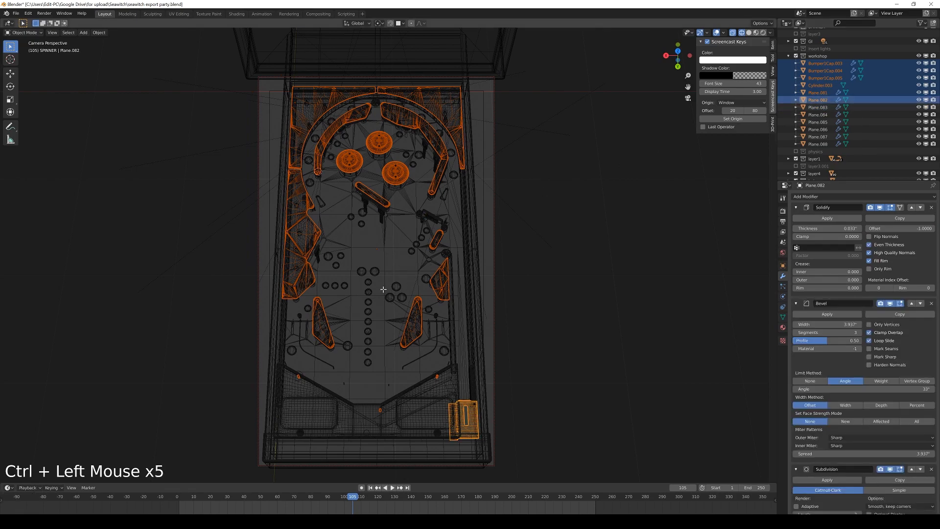
Export all geometry of the selected bumper caps, Cylinder.003, Plane.081 and Plane.082 as layer3.obj in the meshes folder, overwriting the file.
{"action": "key", "text": "Tab"}
{"action": "key", "text": "a"}
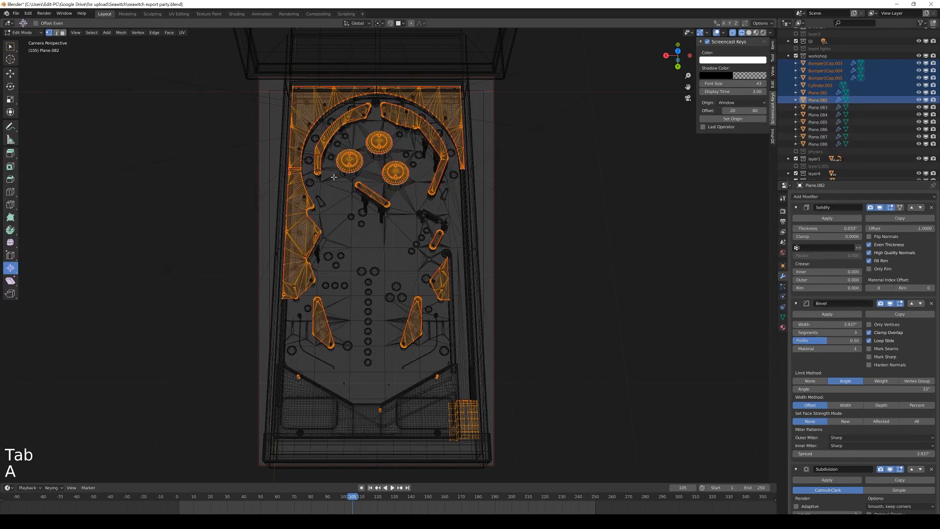
{"action": "key", "text": "ctrl+shift+e"}
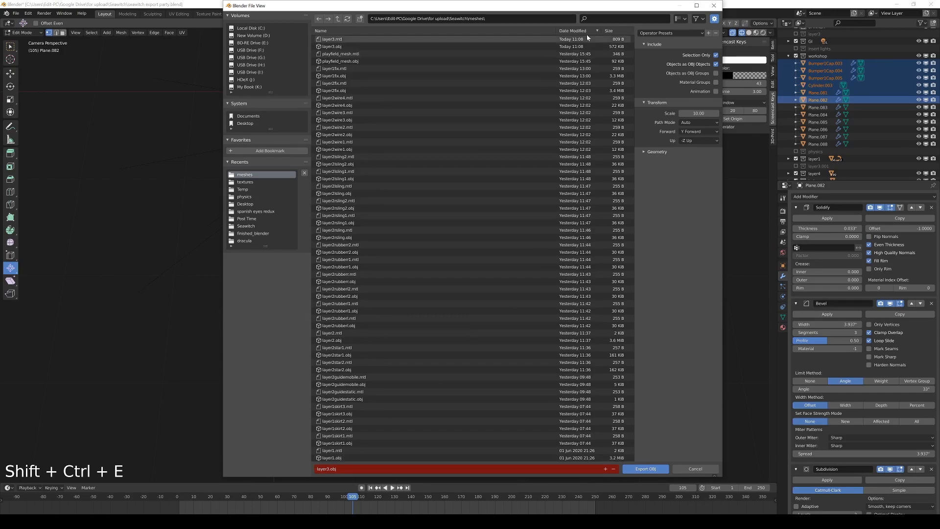
{"action": "left_click", "coordinate": [646, 469]}
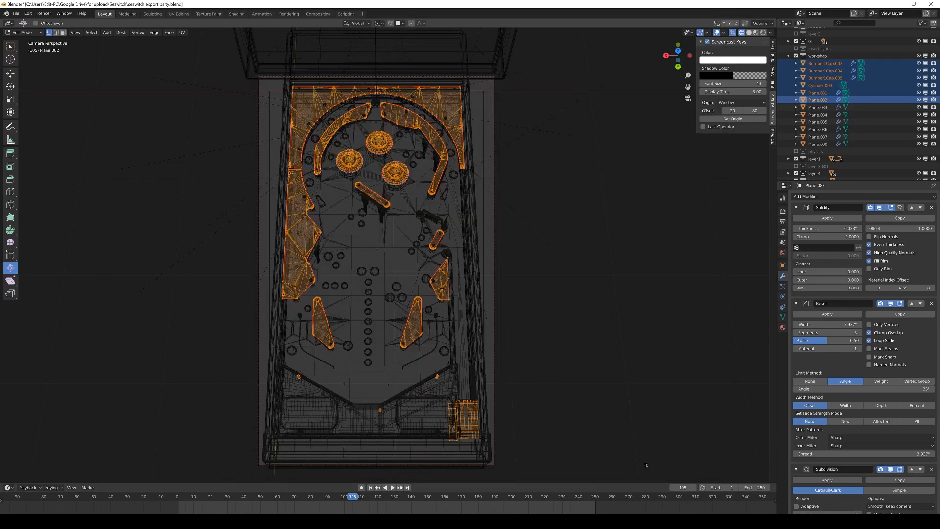
{"action": "key", "text": "Tab"}
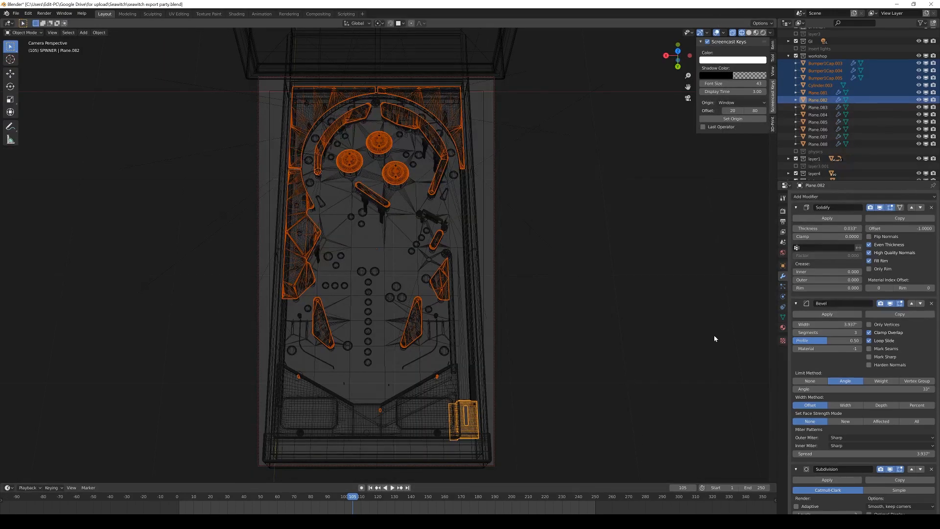
Inspect the drop target copy Plane.084 in edit mode to check whether it shares mesh data with the other copies.
{"action": "left_click", "coordinate": [818, 107]}
{"action": "left_click", "coordinate": [821, 114]}
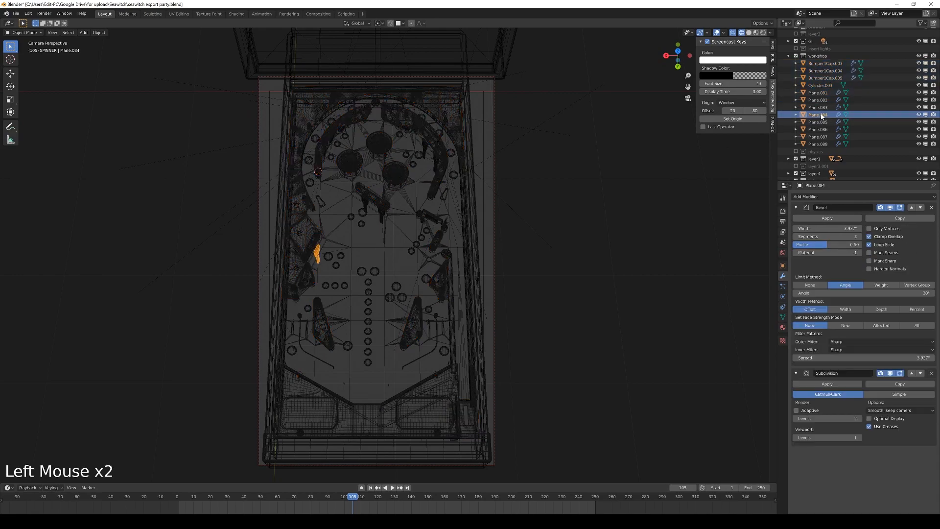
{"action": "key", "text": "Tab"}
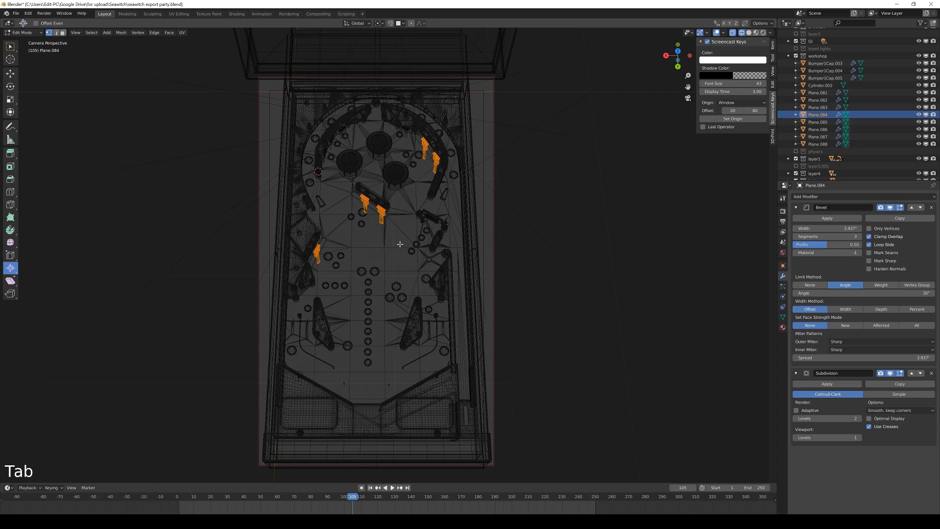
{"action": "key", "text": "Tab"}
Make the five drop target copies Plane.084 to Plane.088 single-user for object and data, limited to the selected objects.
{"action": "left_click", "coordinate": [824, 123], "text": "shift"}
{"action": "left_click", "coordinate": [823, 130], "text": "shift"}
{"action": "left_click", "coordinate": [823, 137], "text": "shift"}
{"action": "left_click", "coordinate": [823, 144], "text": "shift"}
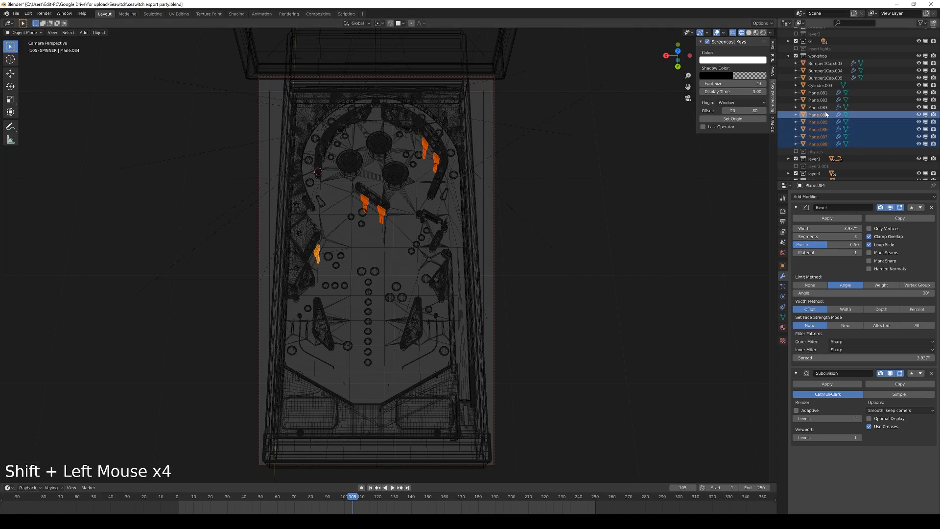
{"action": "left_click", "coordinate": [99, 33]}
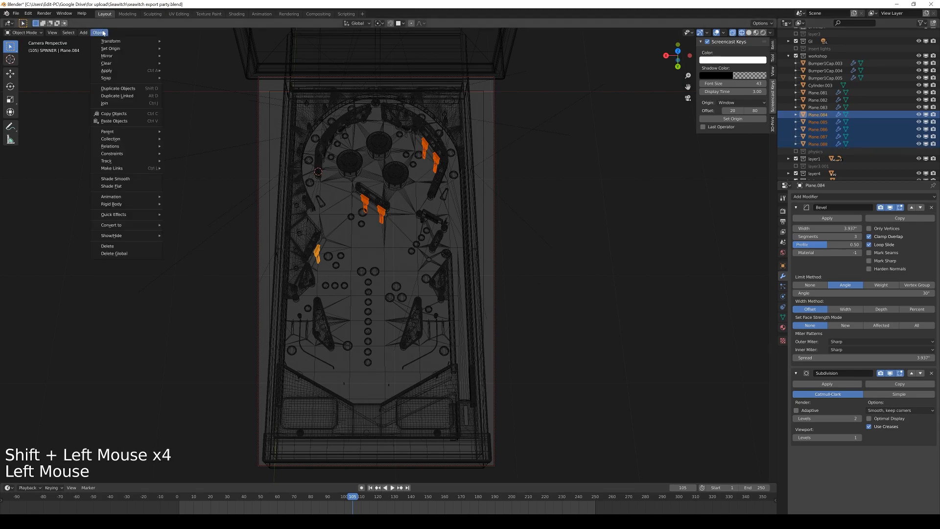
{"action": "mouse_move", "coordinate": [129, 148]}
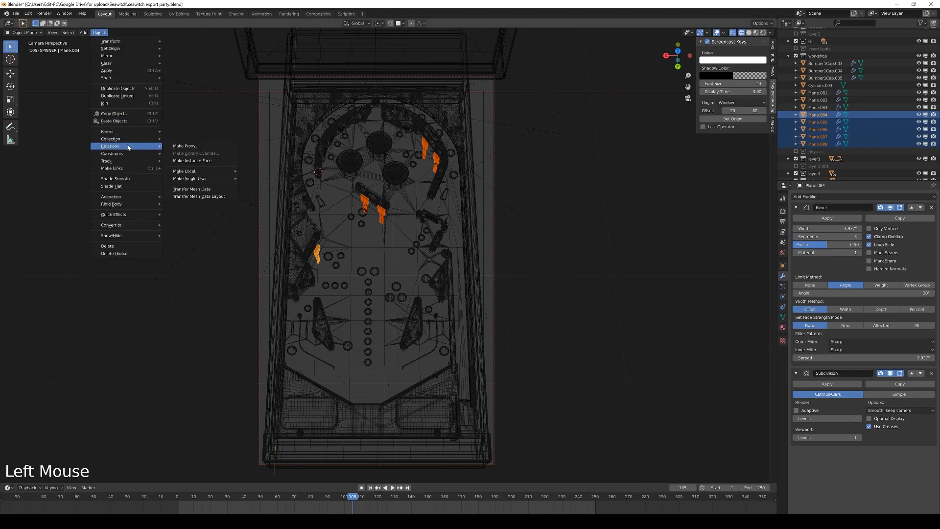
{"action": "mouse_move", "coordinate": [210, 180]}
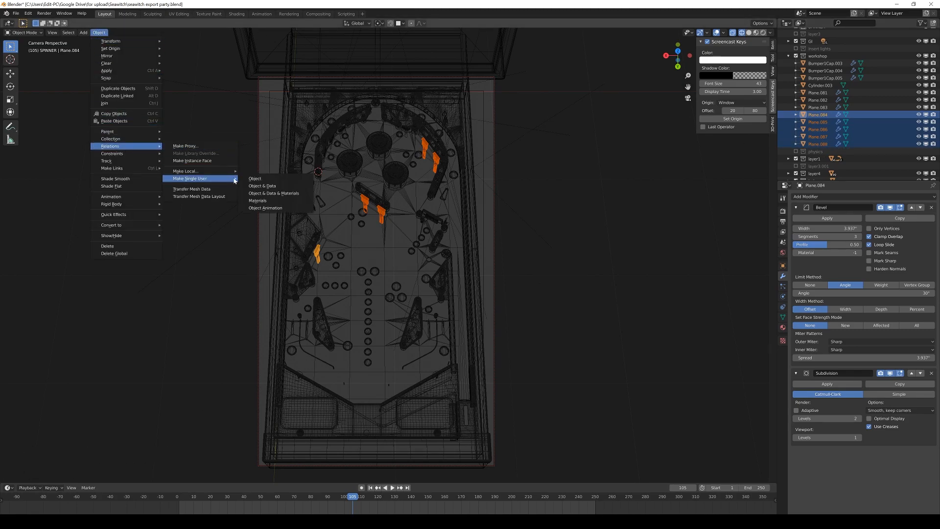
{"action": "left_click", "coordinate": [261, 186]}
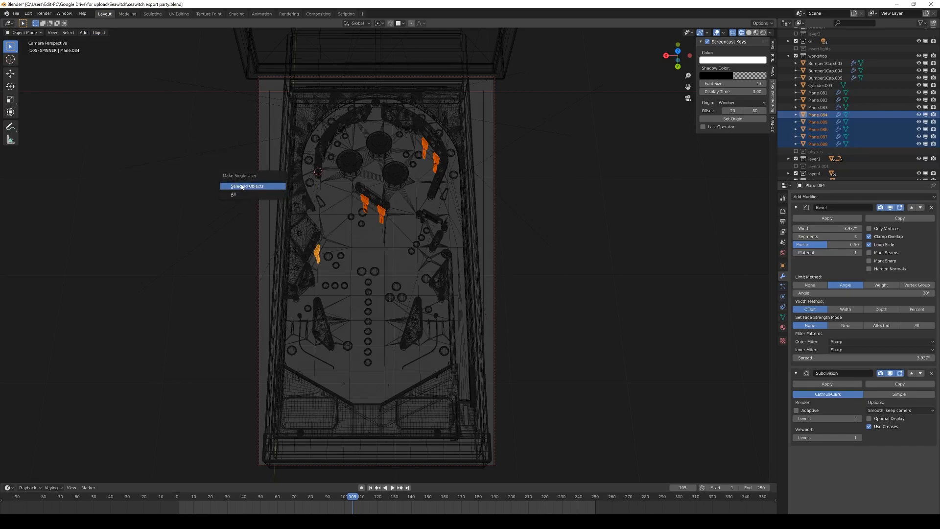
{"action": "left_click", "coordinate": [240, 187]}
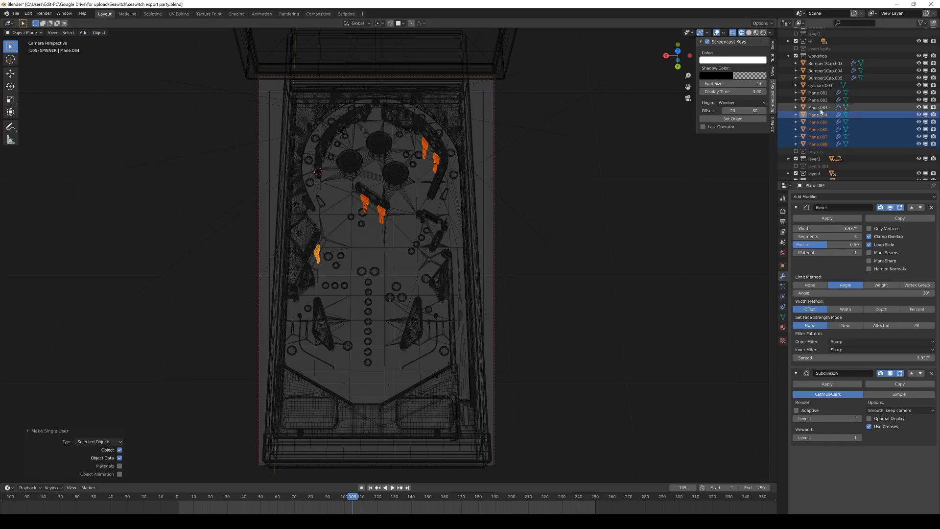
Project the UVs of all geometry in the five drop target copies from the camera view.
{"action": "key", "text": "Tab"}
{"action": "key", "text": "a"}
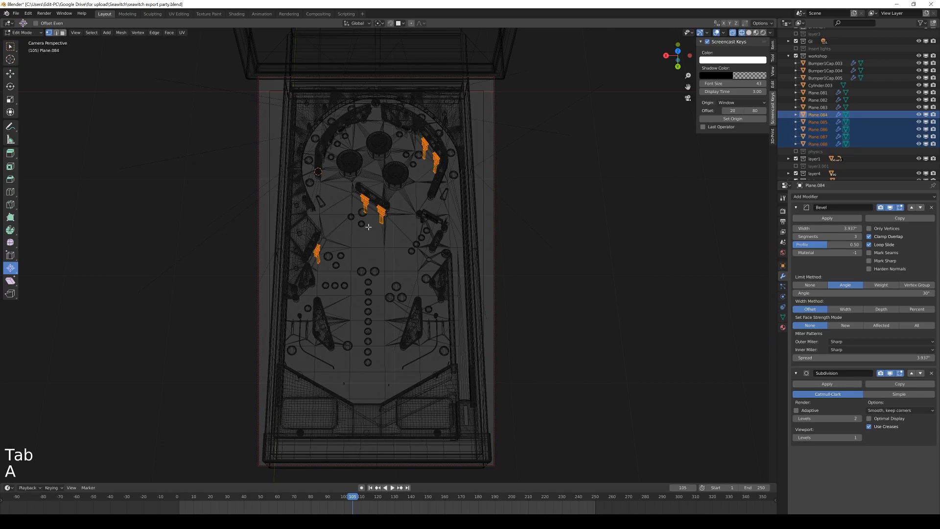
{"action": "key", "text": "u"}
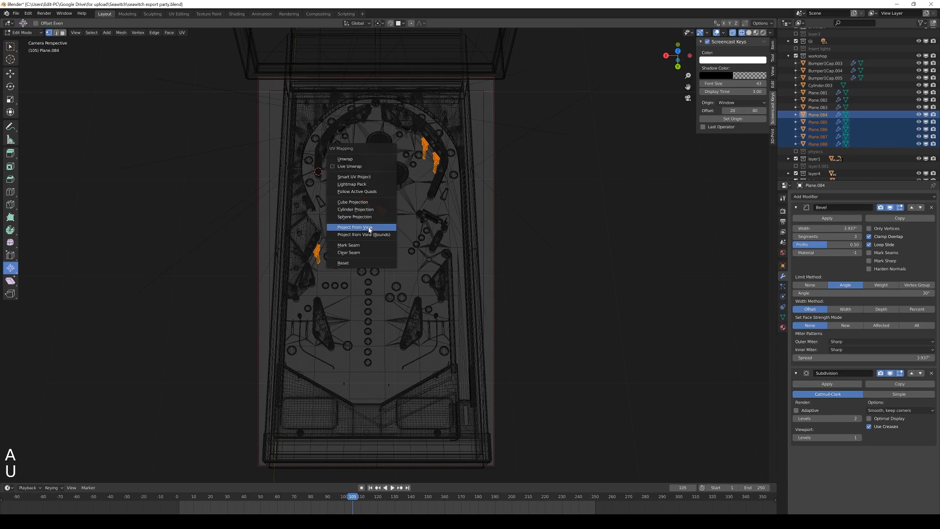
{"action": "left_click", "coordinate": [368, 227]}
{"action": "key", "text": "Tab"}
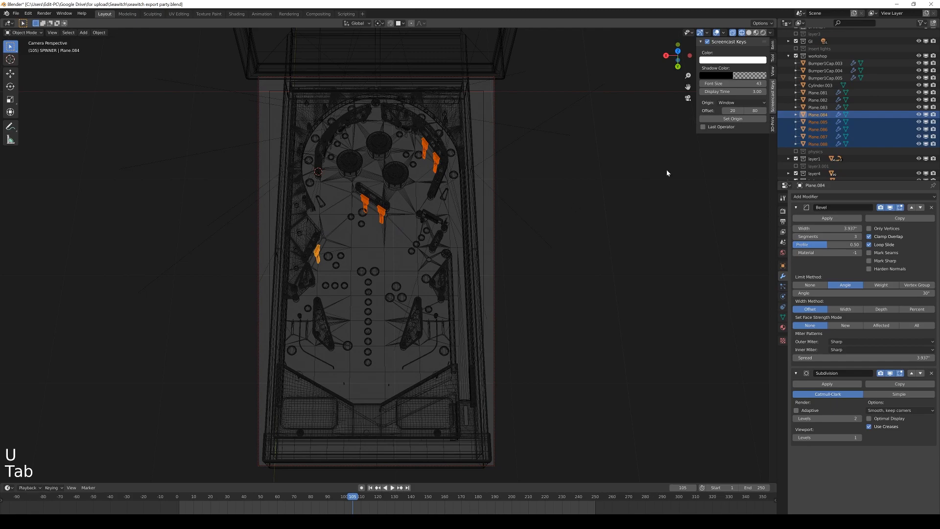
Export all geometry of drop target Plane.084 on its own as an OBJ file, starting its name with layer3dt.
{"action": "left_click", "coordinate": [812, 114]}
{"action": "key", "text": "Tab"}
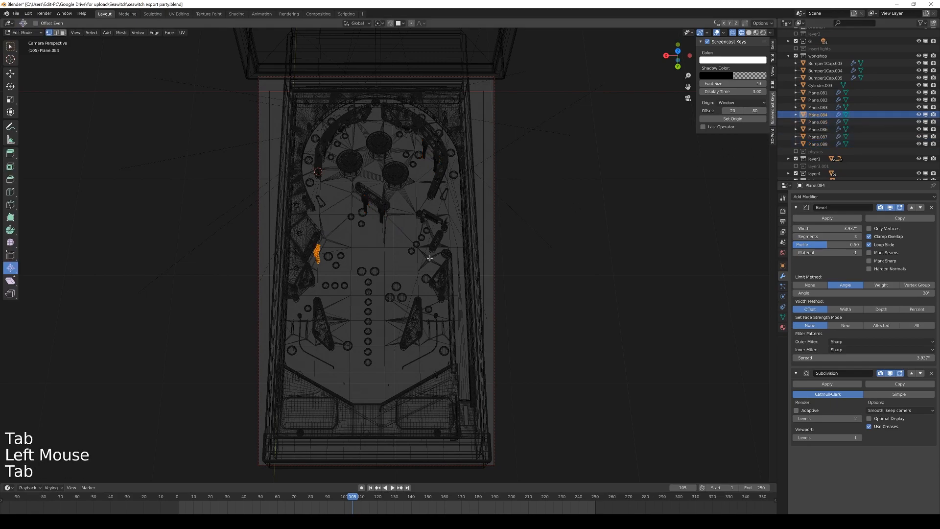
{"action": "key", "text": "a"}
{"action": "key", "text": "shift+ctrl+e"}
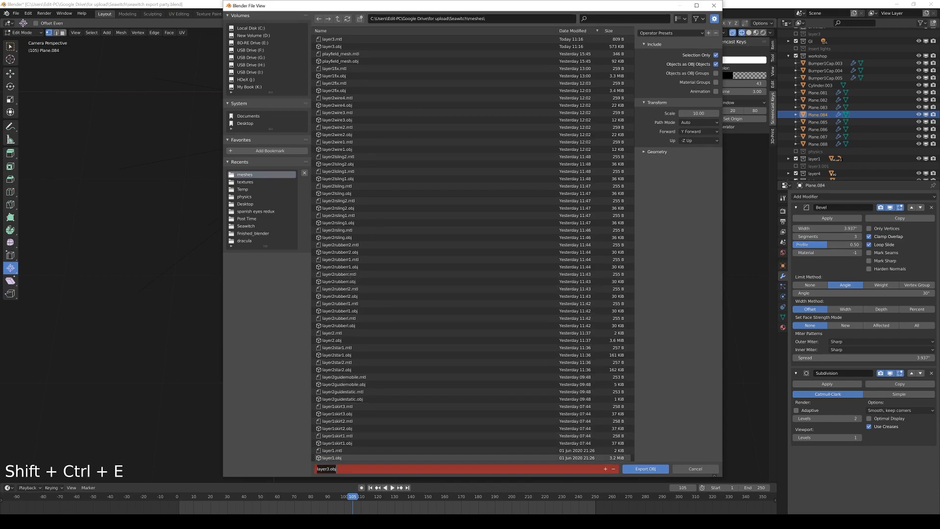
{"action": "left_click", "coordinate": [329, 469]}
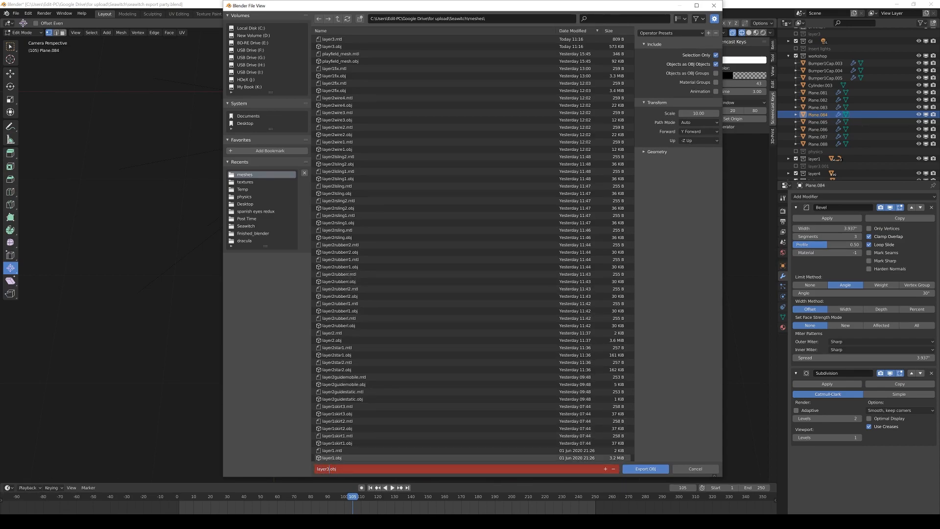
{"action": "type", "text": "dt"}
Export all geometry of the centre-bank drop target Plane.086 as its own OBJ file.
{"action": "left_click", "coordinate": [365, 203]}
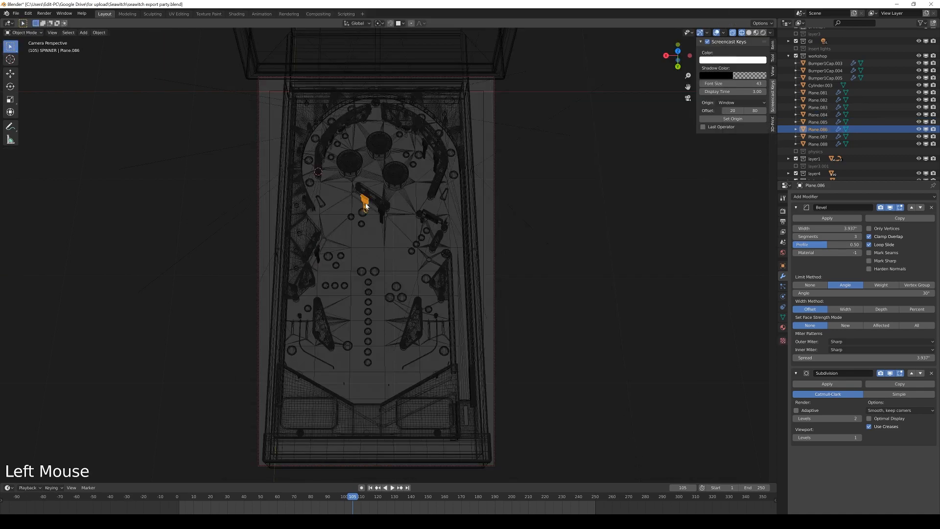
{"action": "left_click", "coordinate": [366, 203]}
{"action": "left_click", "coordinate": [365, 203]}
{"action": "key", "text": "Tab"}
{"action": "key", "text": "a"}
{"action": "key", "text": "ctrl+shift+e"}
{"action": "key", "text": "ctrl+shift+e"}
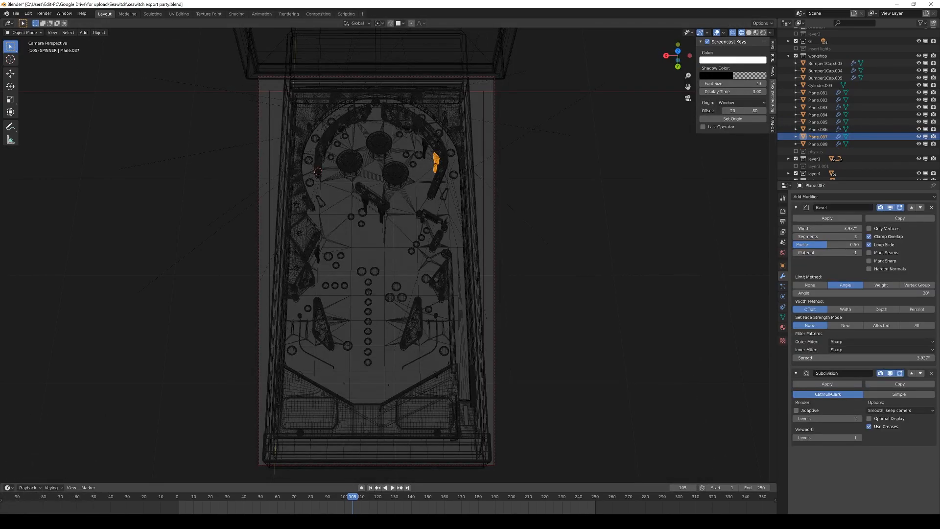
Switch to Visual Pinball, select the layer3 primitive and import the newly exported OBJ mesh into it.
{"action": "left_click", "coordinate": [263, 522]}
{"action": "left_click", "coordinate": [239, 488]}
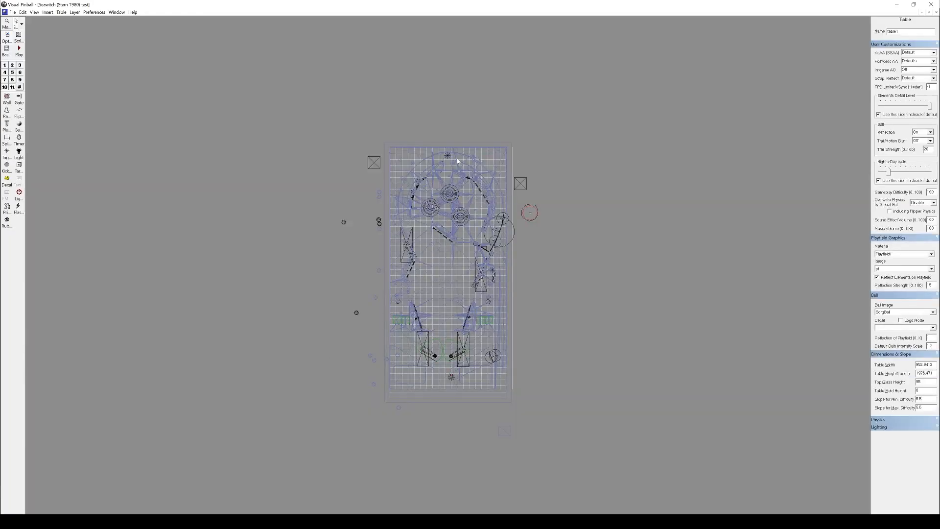
{"action": "left_click", "coordinate": [22, 24]}
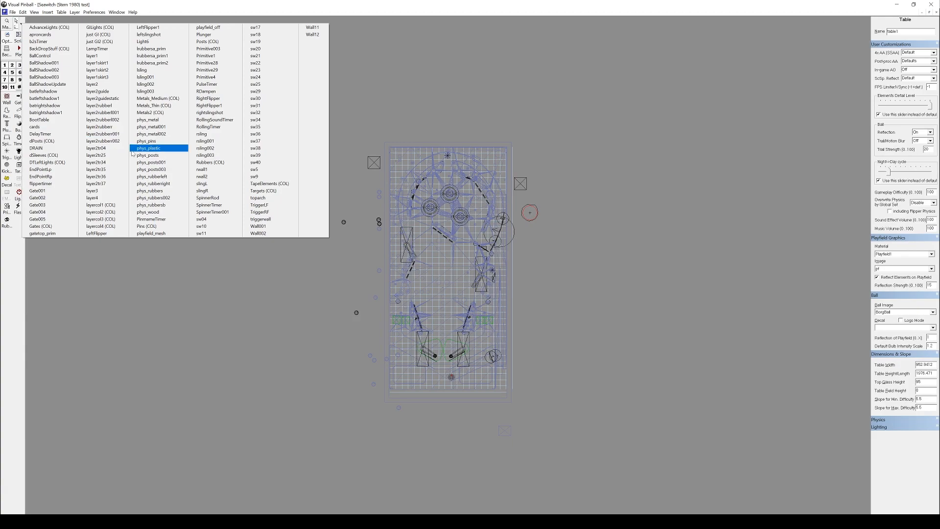
{"action": "left_click", "coordinate": [96, 191]}
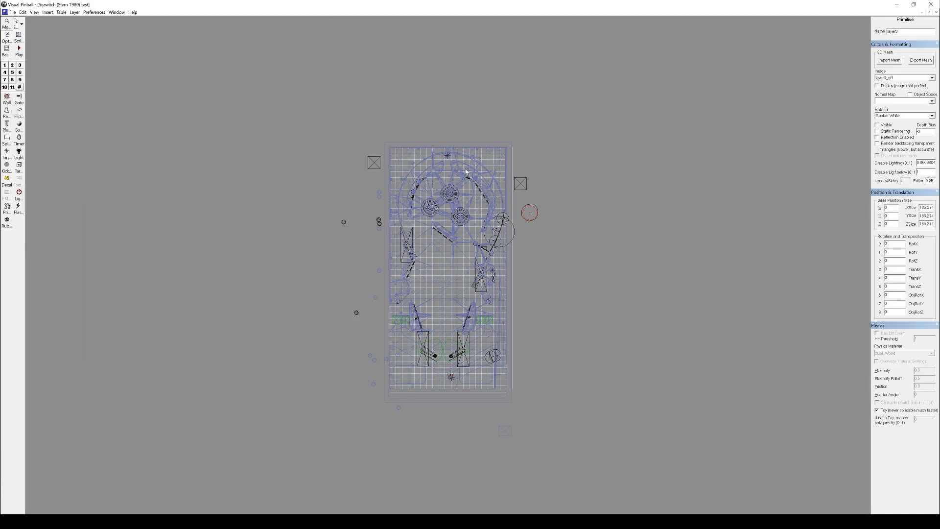
{"action": "scroll", "coordinate": [439, 246], "scroll_direction": "up", "scroll_amount": 1}
{"action": "scroll", "coordinate": [439, 242], "scroll_direction": "up", "scroll_amount": 3}
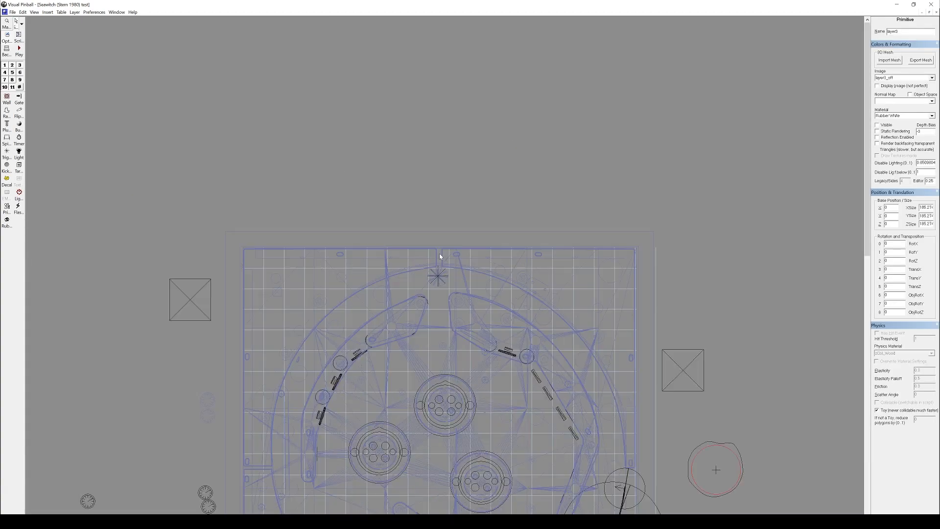
{"action": "left_click", "coordinate": [889, 60]}
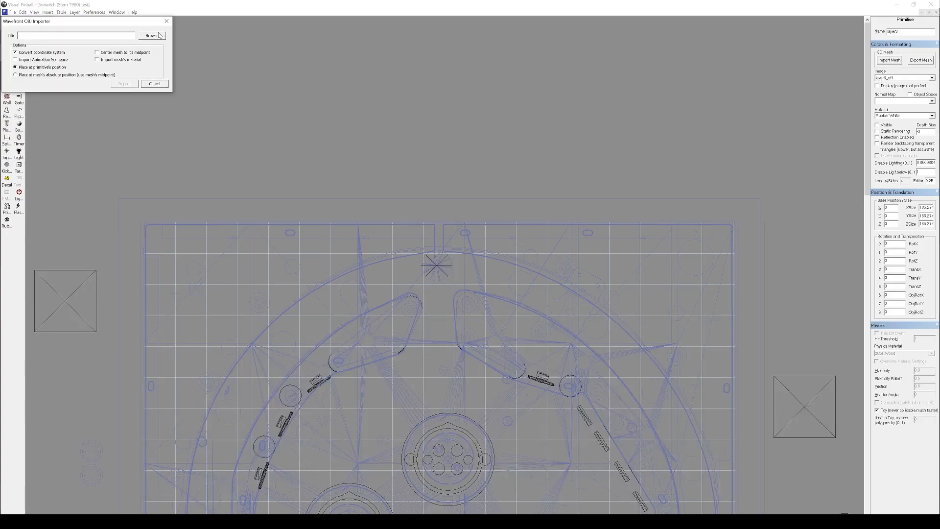
{"action": "left_click", "coordinate": [152, 35]}
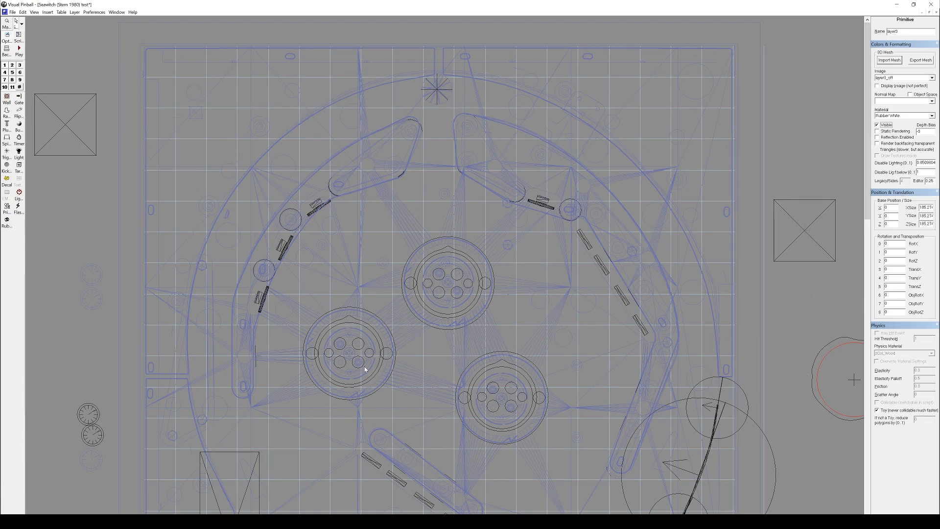
Save the table, run it to check the imported layer3 mesh on the playfield, and return to the editor.
{"action": "scroll", "coordinate": [398, 329], "scroll_direction": "down", "scroll_amount": 3}
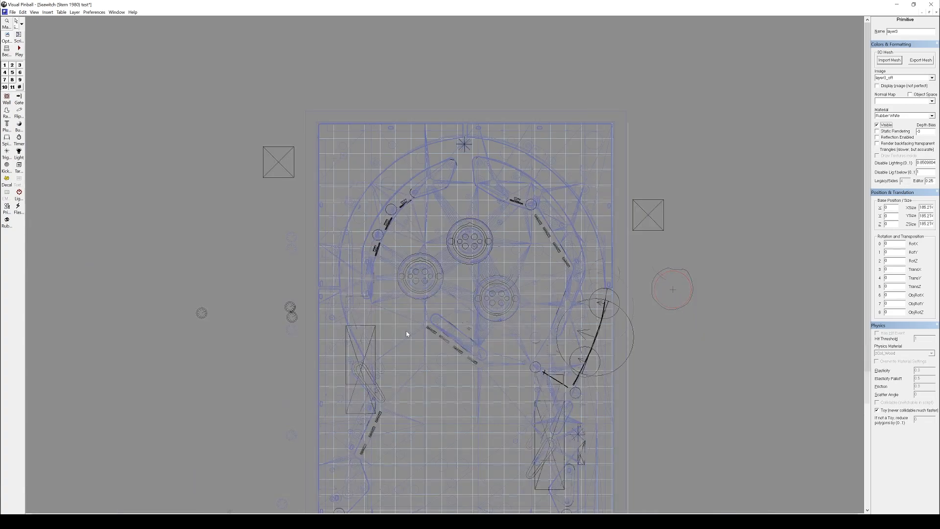
{"action": "scroll", "coordinate": [407, 334], "scroll_direction": "down", "scroll_amount": 2}
{"action": "scroll", "coordinate": [407, 334], "scroll_direction": "down", "scroll_amount": 2}
{"action": "scroll", "coordinate": [406, 330], "scroll_direction": "up", "scroll_amount": 4}
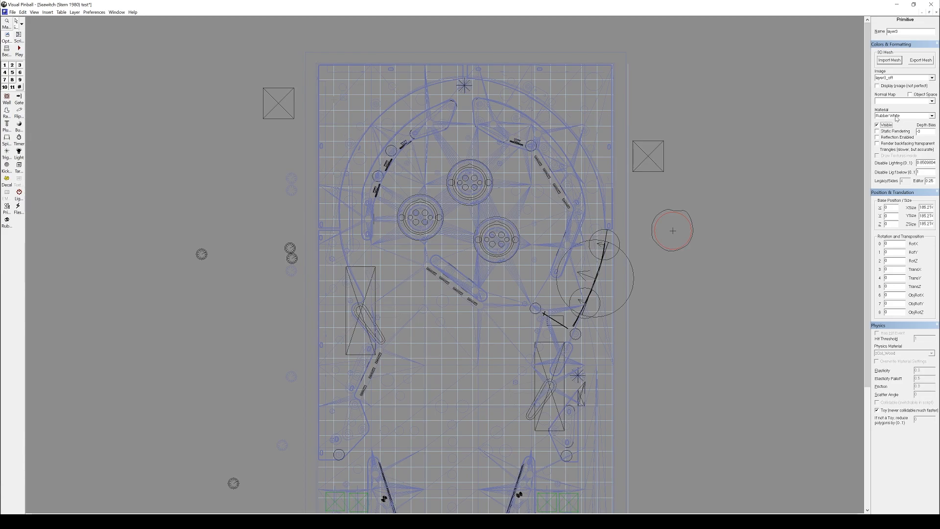
{"action": "left_click", "coordinate": [61, 11]}
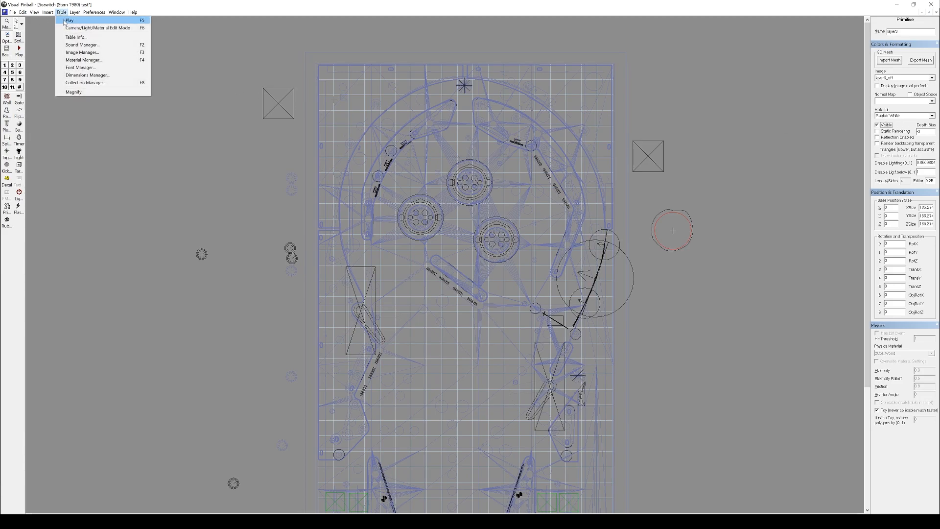
{"action": "mouse_move", "coordinate": [12, 14]}
{"action": "left_click", "coordinate": [20, 44]}
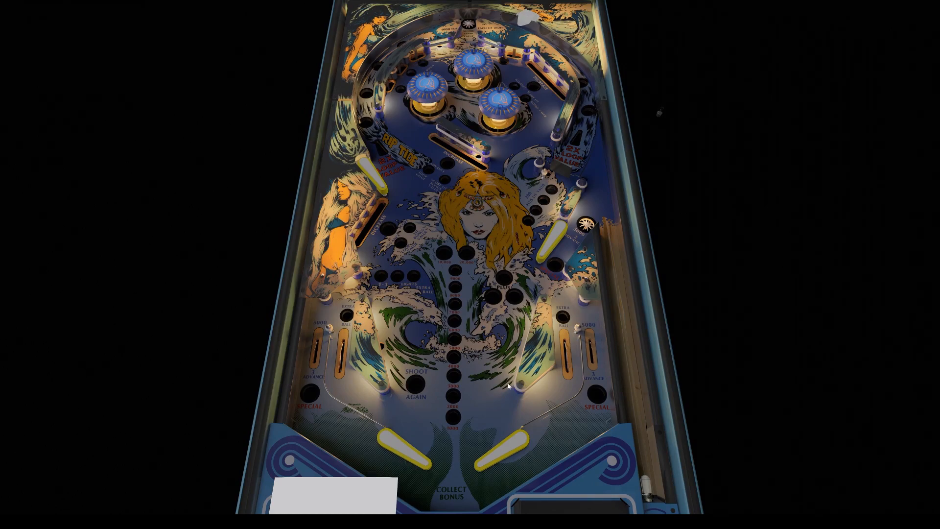
{"action": "key", "text": "q"}
Rename the selected primitive as layer3dt5.
{"action": "key", "text": "shift+Left"}
{"action": "key", "text": "shift+Left"}
{"action": "key", "text": "shift+Left"}
{"action": "type", "text": "3df"}
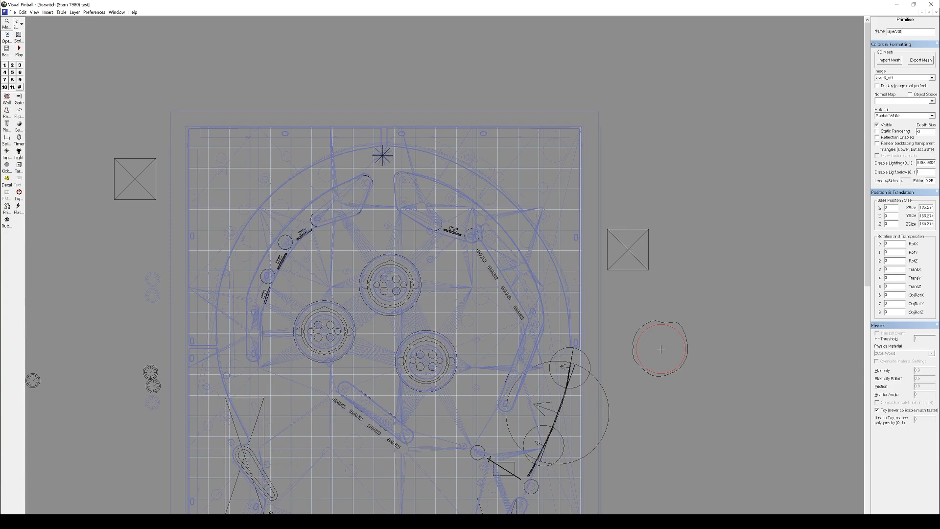
Import the layer3dt5.obj mesh into the drop target primitive, placed at the primitive's position with the coordinate system converted.
{"action": "left_click", "coordinate": [891, 62]}
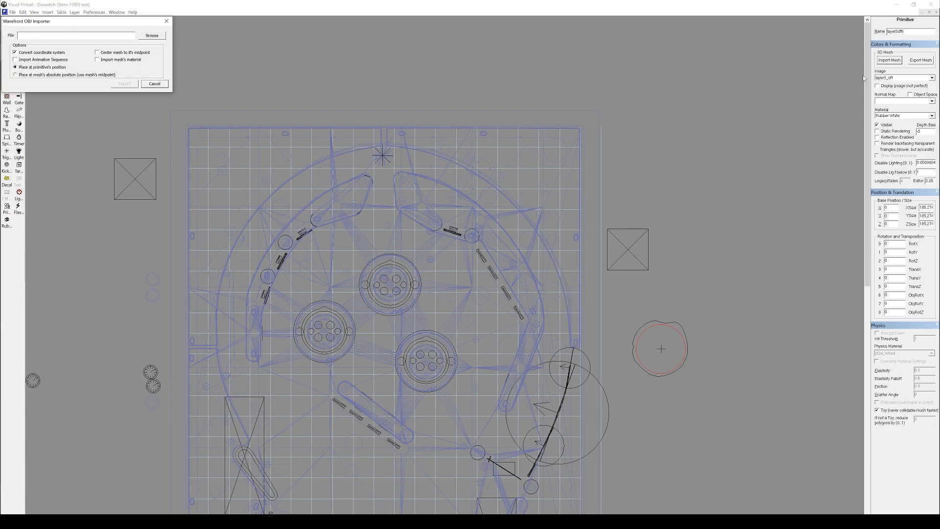
{"action": "left_click", "coordinate": [151, 35]}
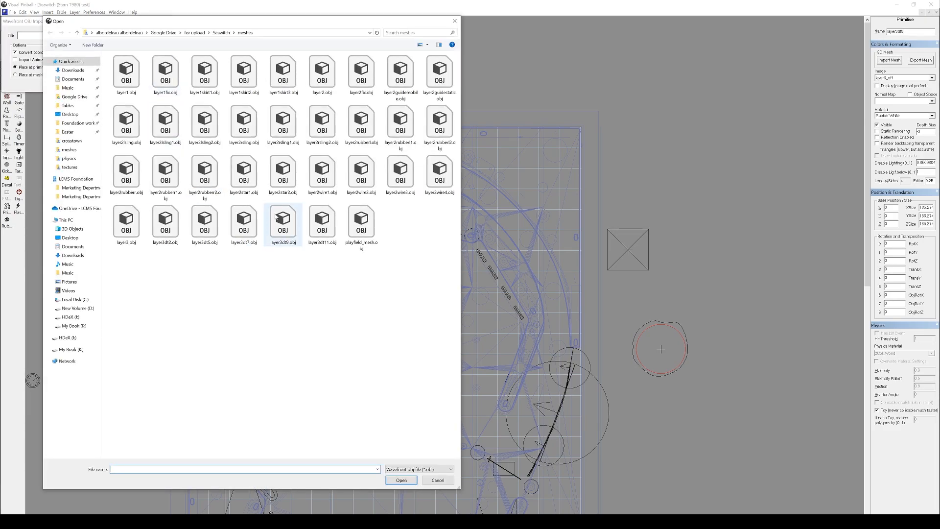
{"action": "double_click", "coordinate": [208, 227]}
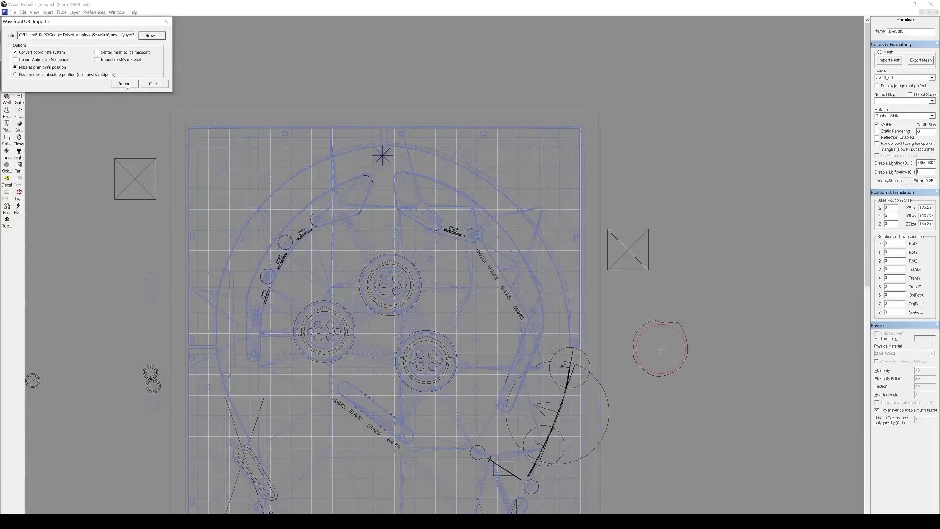
{"action": "left_click", "coordinate": [126, 84]}
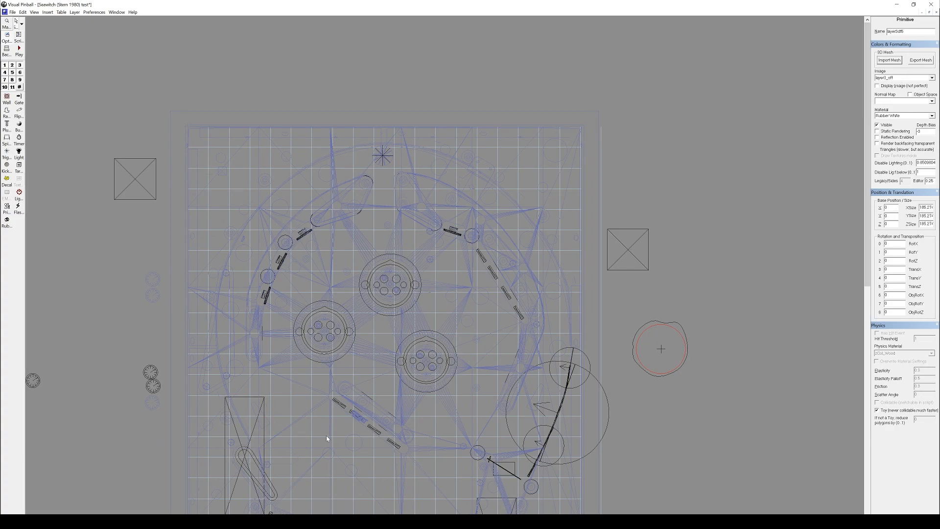
{"action": "right_click", "coordinate": [362, 419]}
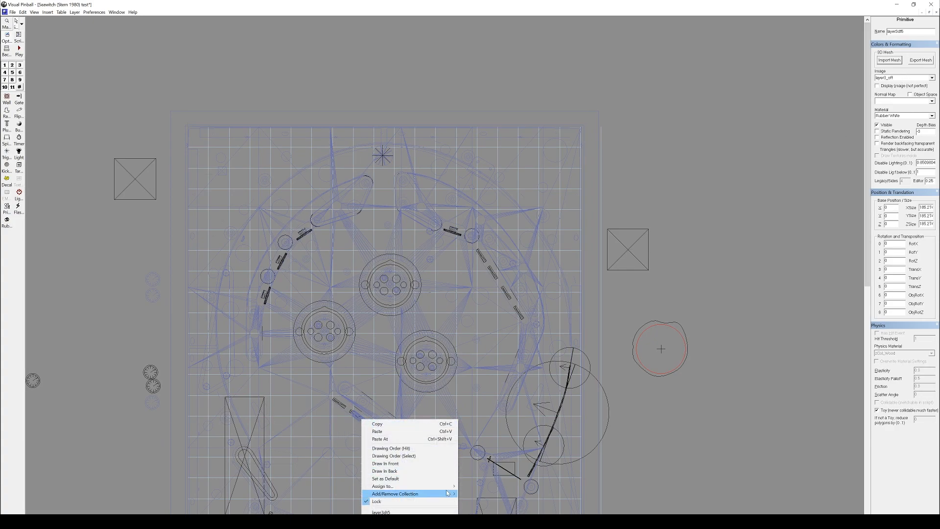
{"action": "mouse_move", "coordinate": [447, 494]}
{"action": "left_click", "coordinate": [490, 349]}
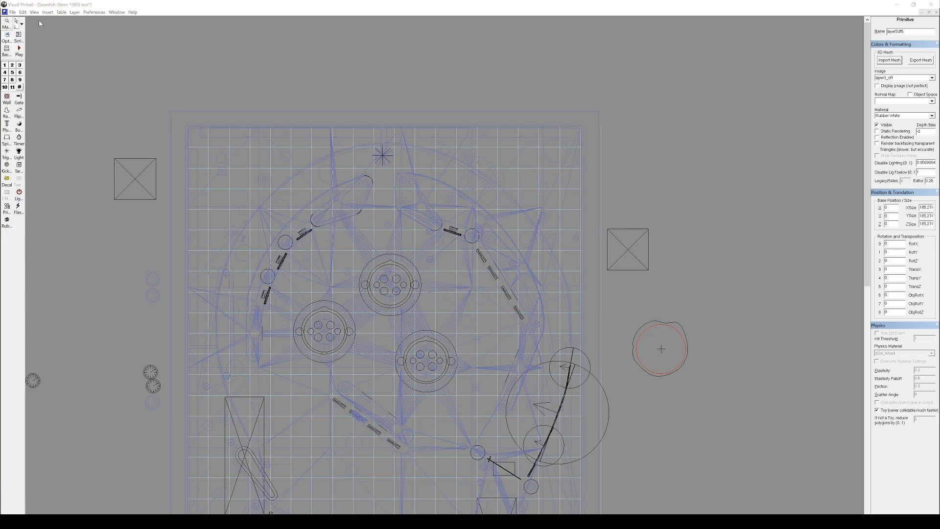
Save the table and enable reflection for the selected drop target primitive.
{"action": "left_click", "coordinate": [13, 12]}
{"action": "left_click", "coordinate": [209, 243]}
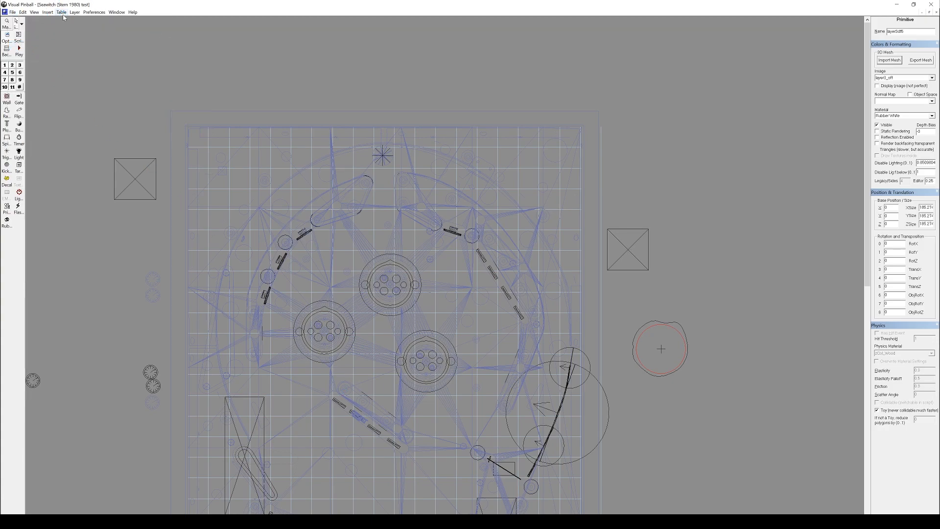
{"action": "left_click", "coordinate": [877, 137]}
Run the table to check the imported drop target on the playfield, return to the editor and inspect its mesh beside the neighbouring targets.
{"action": "left_click", "coordinate": [61, 12]}
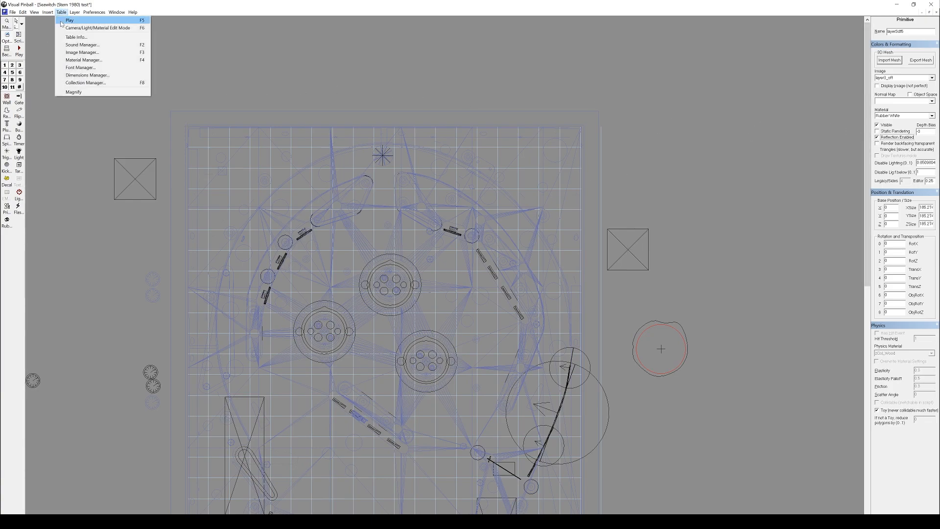
{"action": "left_click", "coordinate": [69, 20]}
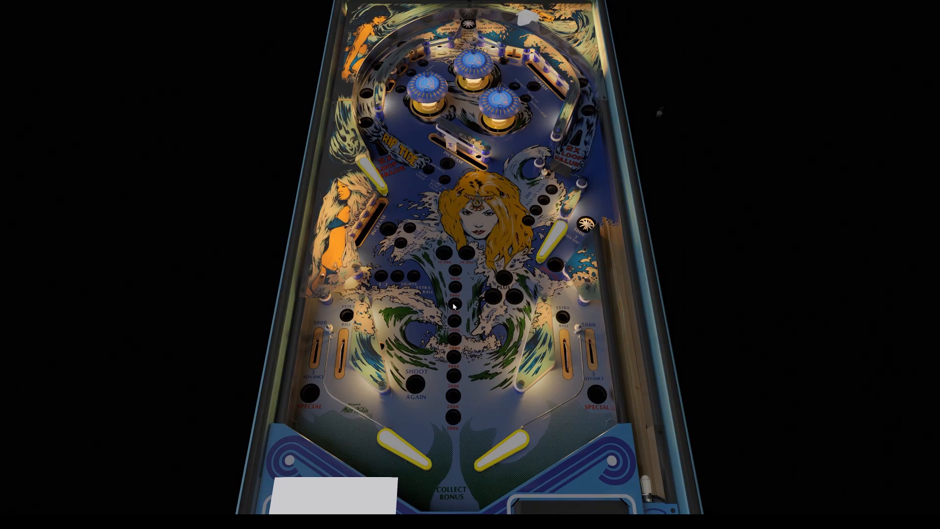
{"action": "key", "text": "Escape"}
{"action": "key", "text": "q"}
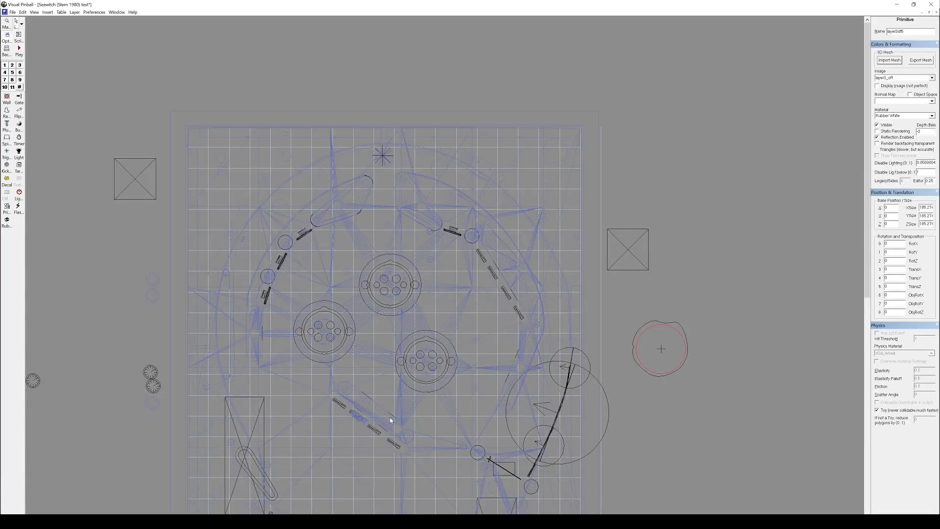
{"action": "scroll", "coordinate": [389, 417], "scroll_direction": "down", "scroll_amount": 2}
{"action": "scroll", "coordinate": [376, 343], "scroll_direction": "up", "scroll_amount": 2, "text": "ctrl"}
{"action": "scroll", "coordinate": [375, 339], "scroll_direction": "up", "scroll_amount": 1, "text": "ctrl"}
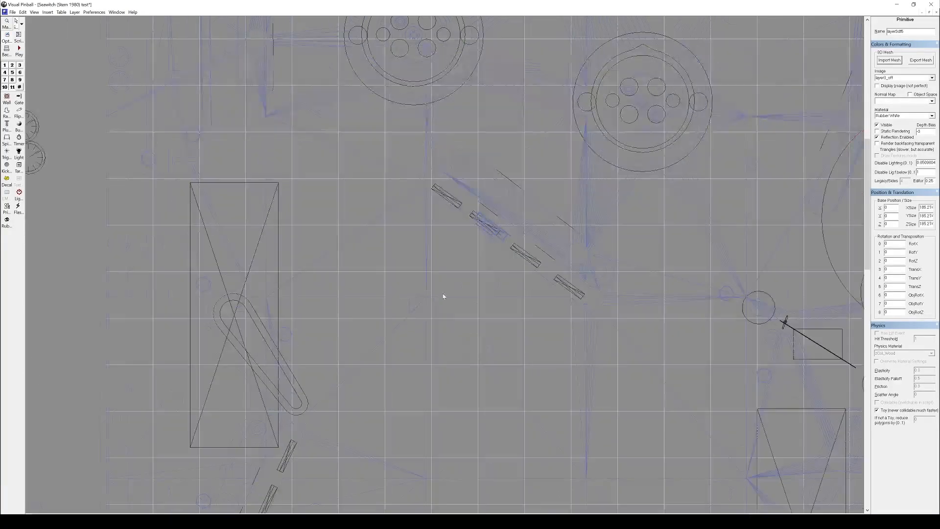
{"action": "scroll", "coordinate": [495, 251], "scroll_direction": "up", "scroll_amount": 1, "text": "ctrl"}
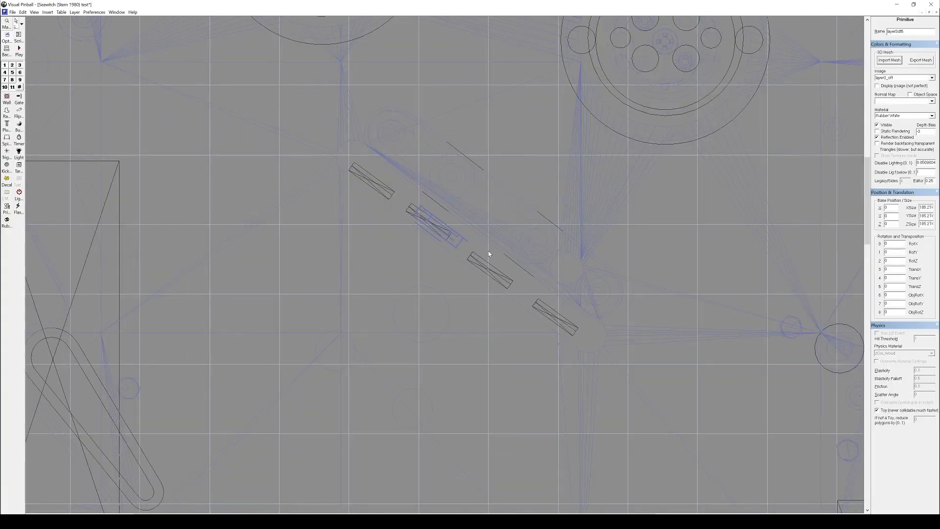
{"action": "scroll", "coordinate": [482, 251], "scroll_direction": "down", "scroll_amount": 3, "text": "ctrl"}
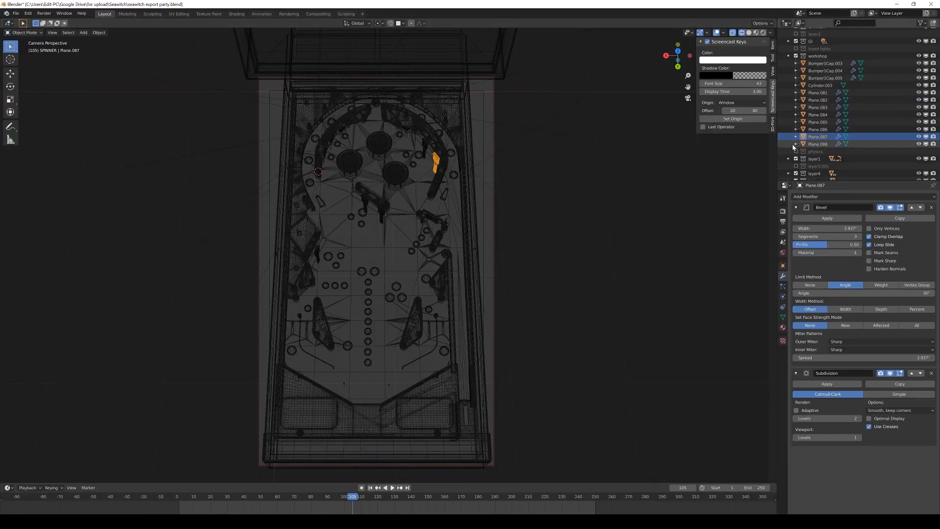
Switch to Blender and delete all objects in the workshop collection.
{"action": "left_click", "coordinate": [820, 144]}
{"action": "left_click", "coordinate": [822, 64], "text": "shift"}
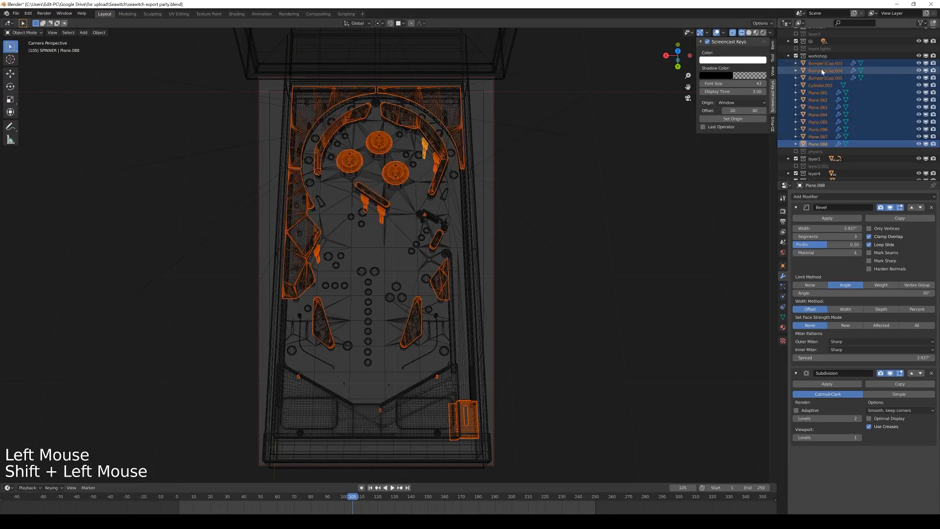
{"action": "key", "text": "x"}
{"action": "left_click", "coordinate": [410, 225]}
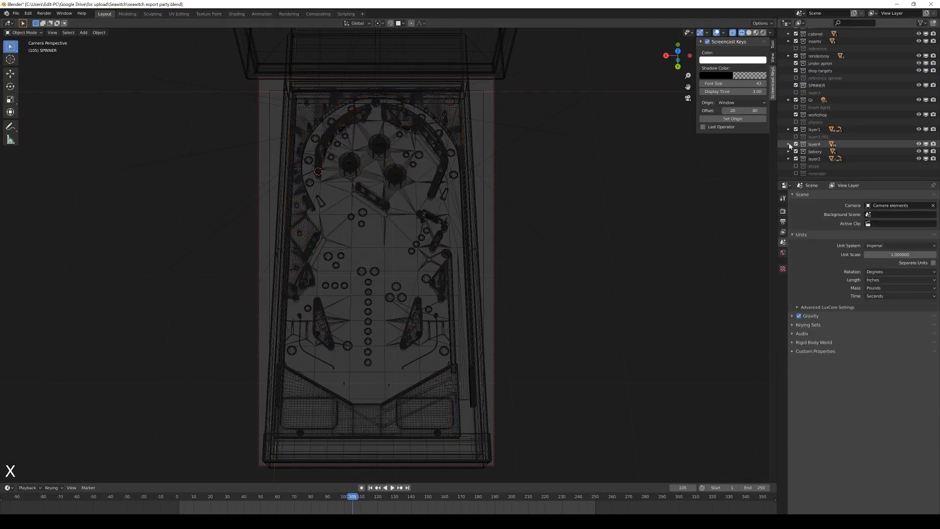
Duplicate all objects of the layer4 collection in place, move the copies to the workshop collection and disable layer4.
{"action": "left_click", "coordinate": [789, 144]}
{"action": "left_click", "coordinate": [813, 151]}
{"action": "right_click", "coordinate": [814, 144]}
{"action": "left_click", "coordinate": [811, 147]}
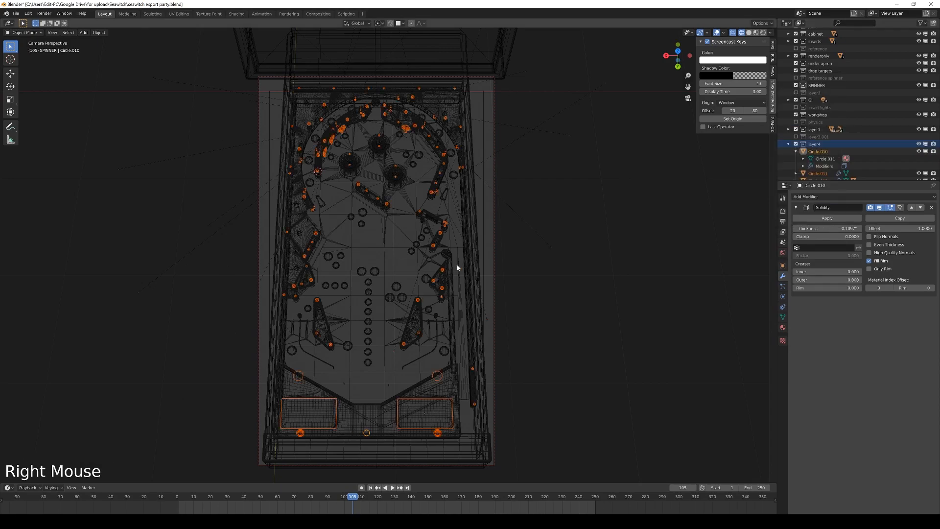
{"action": "key", "text": "shift+d"}
{"action": "left_click", "coordinate": [340, 245]}
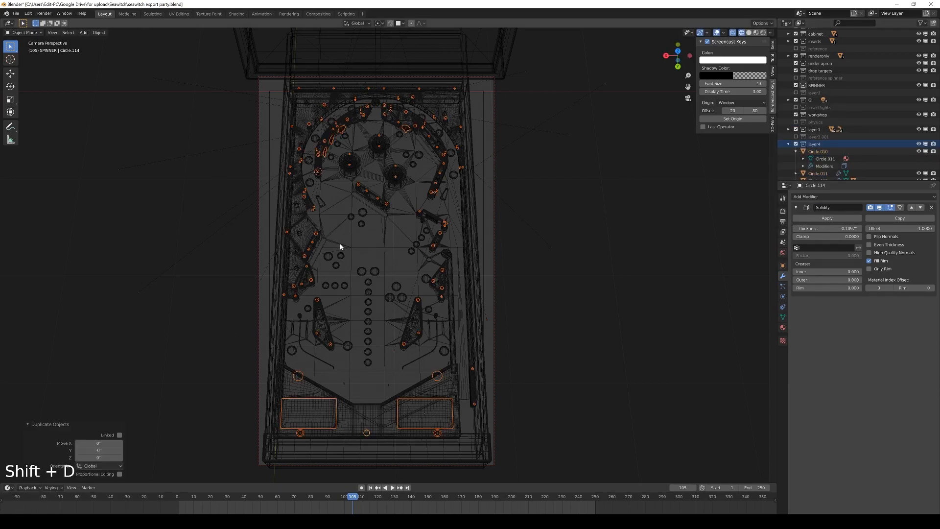
{"action": "key", "text": "m"}
{"action": "left_click", "coordinate": [340, 245]}
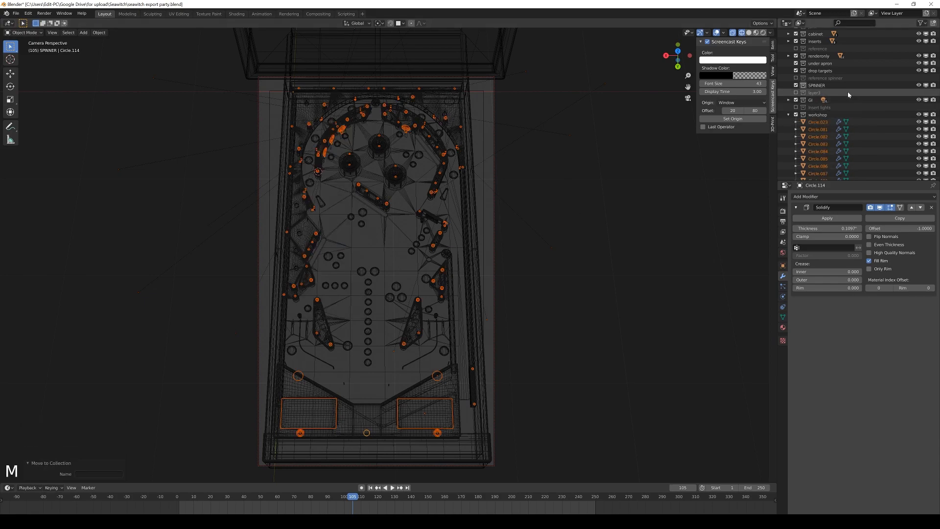
{"action": "left_click", "coordinate": [788, 114]}
{"action": "left_click", "coordinate": [794, 145]}
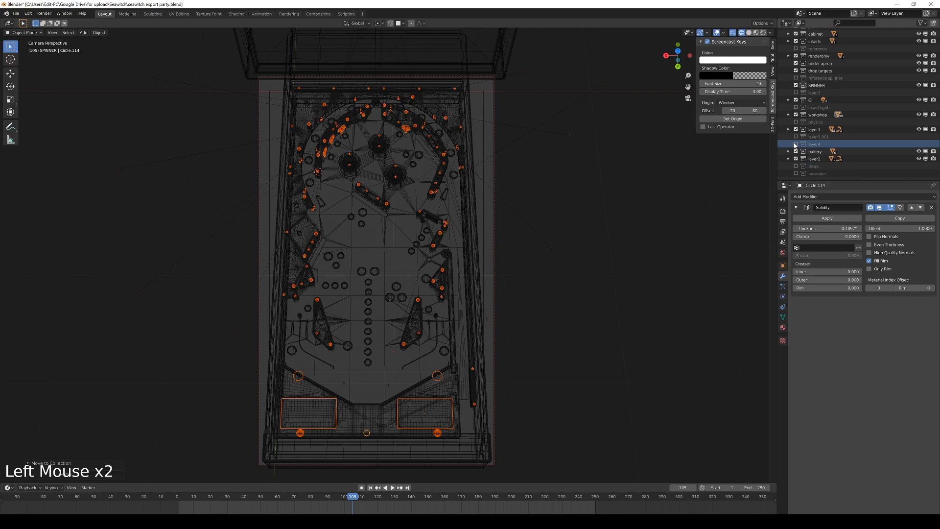
Project the UVs of all workshop objects from the camera view with Camera Bounds and inspect them in the UV Editing workspace.
{"action": "left_click", "coordinate": [812, 116]}
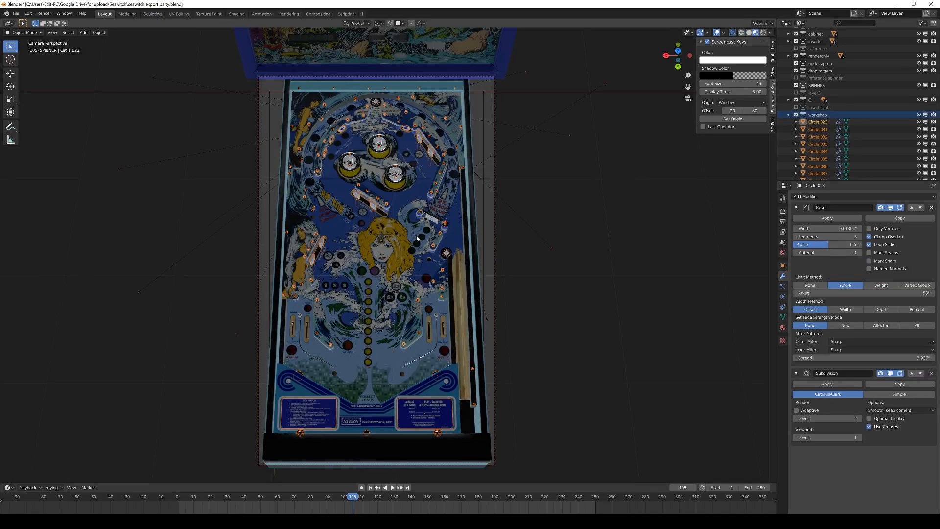
{"action": "key", "text": "Tab"}
{"action": "key", "text": "a"}
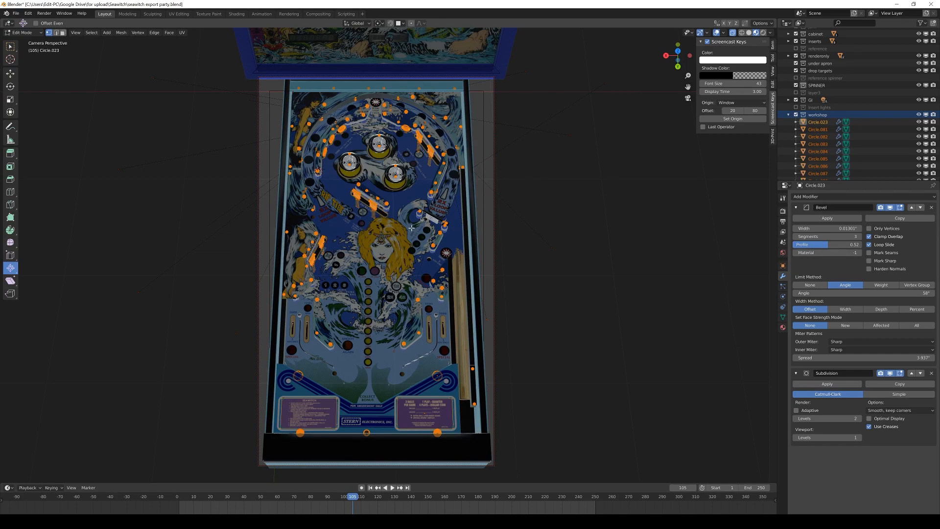
{"action": "key", "text": "u"}
{"action": "left_click", "coordinate": [412, 229]}
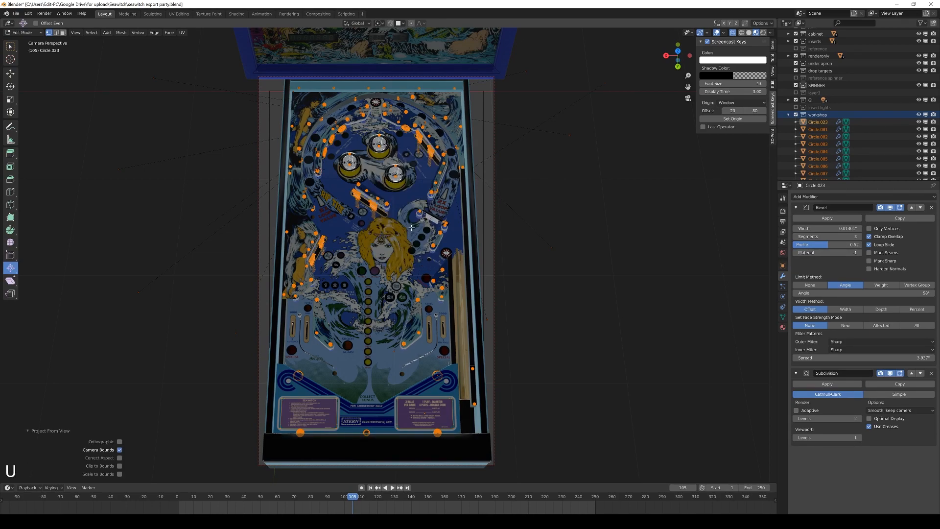
{"action": "left_click", "coordinate": [179, 14]}
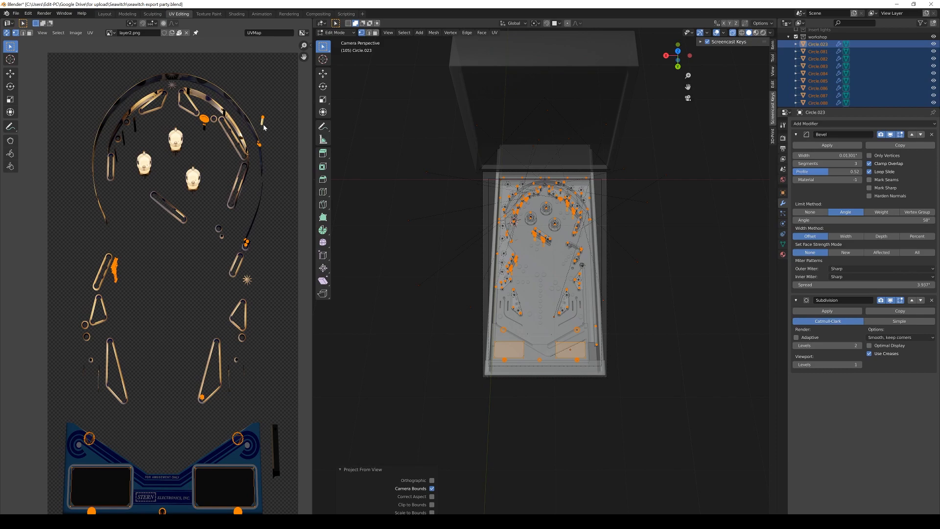
{"action": "middle_click_drag", "start_coordinate": [529, 264], "coordinate": [546, 286]}
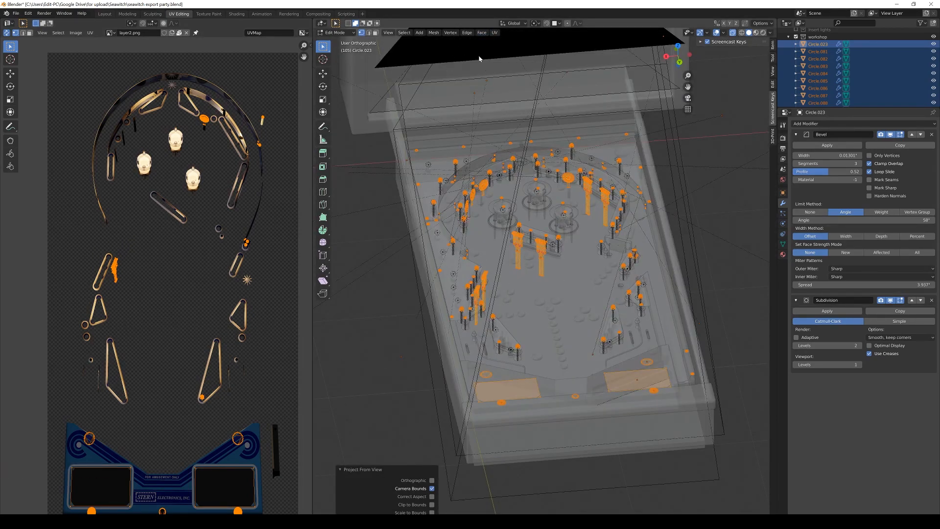
Make the object and data of the selected workshop objects single user.
{"action": "key", "text": "Tab"}
{"action": "left_click", "coordinate": [411, 32]}
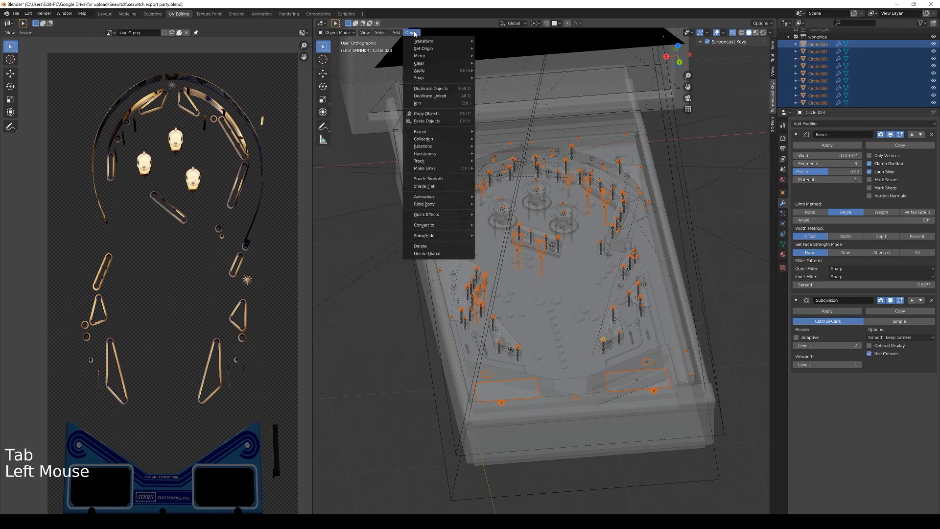
{"action": "mouse_move", "coordinate": [442, 148]}
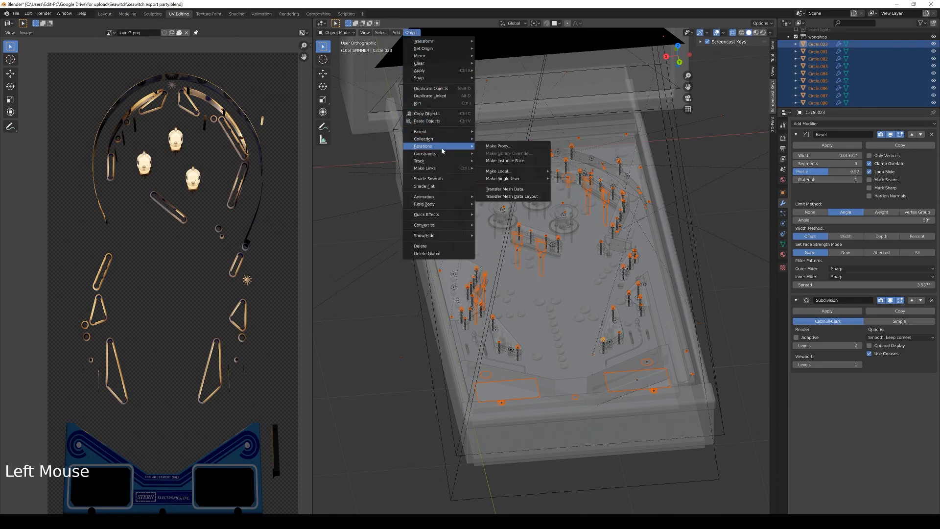
{"action": "mouse_move", "coordinate": [519, 179]}
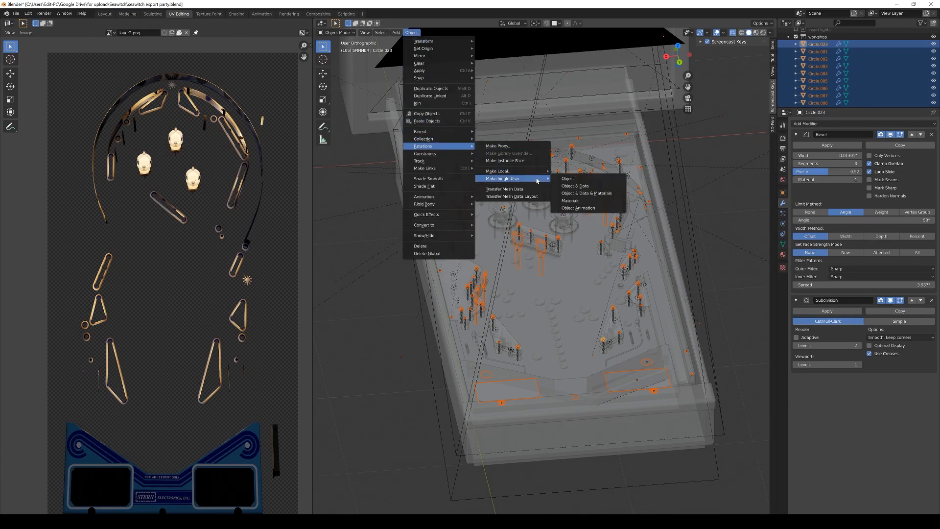
{"action": "left_click", "coordinate": [576, 189]}
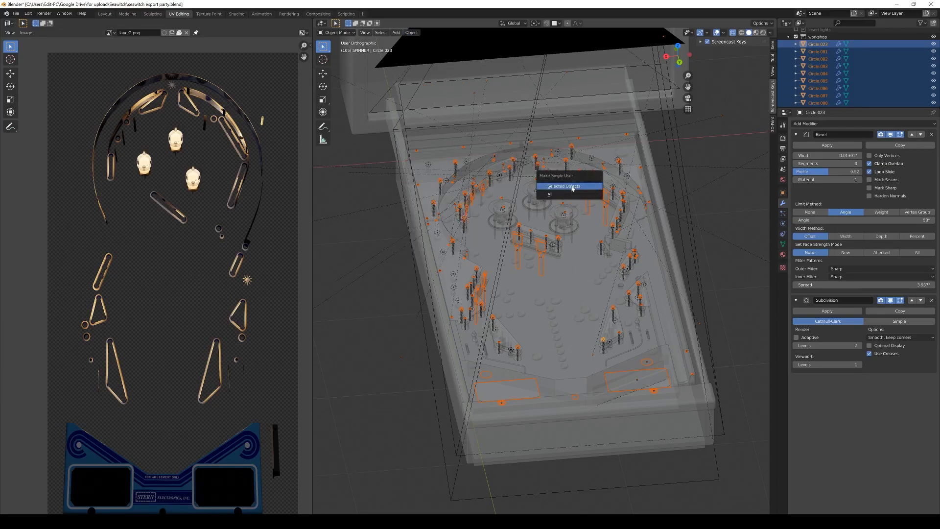
{"action": "left_click", "coordinate": [573, 187]}
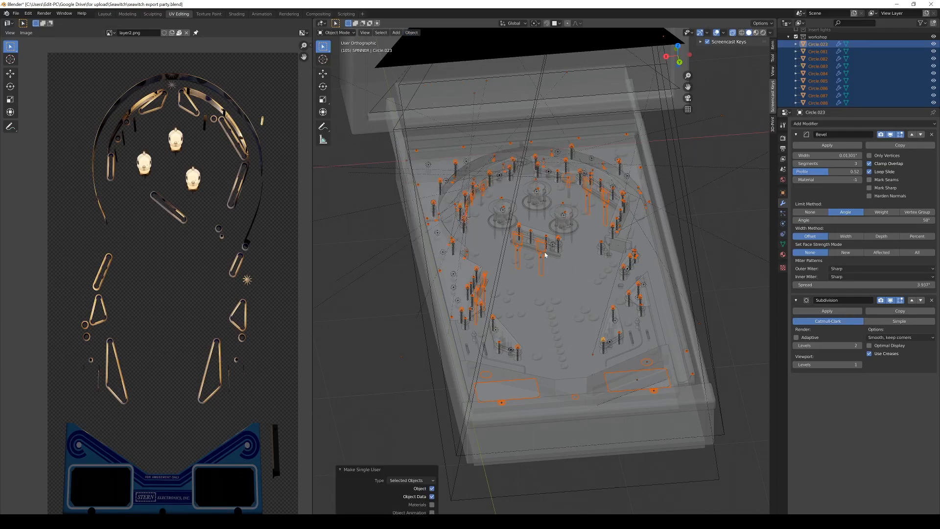
Return to the camera view and project the UVs of all single-user workshop meshes from it again.
{"action": "key", "text": "KP_0"}
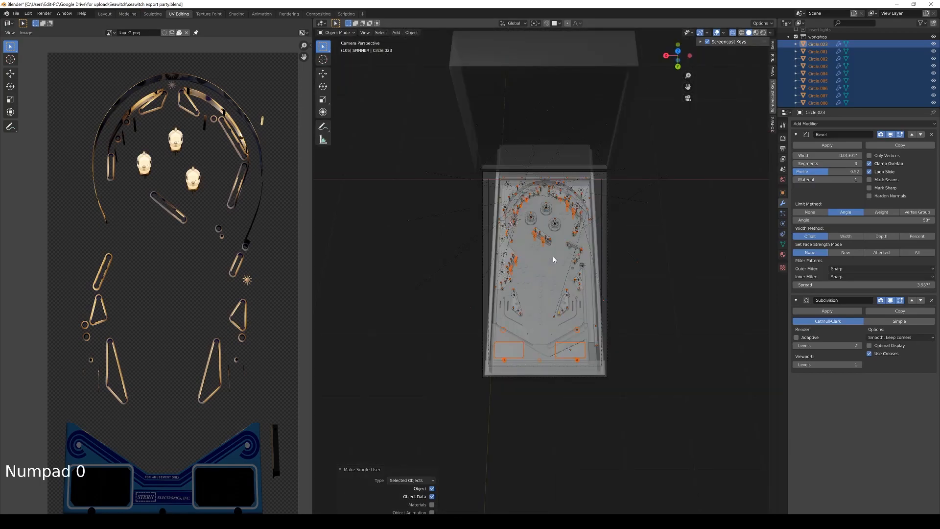
{"action": "key", "text": "Tab"}
{"action": "key", "text": "a"}
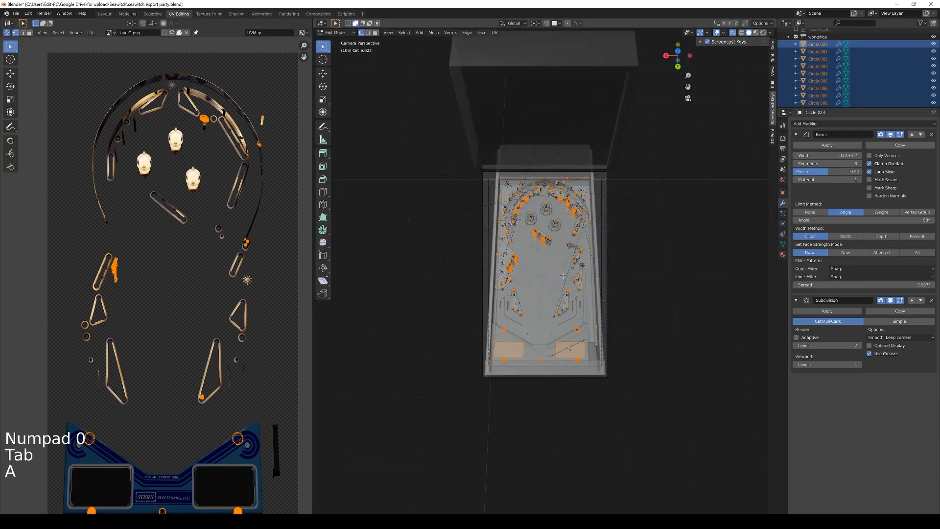
{"action": "key", "text": "u"}
{"action": "left_click", "coordinate": [563, 277]}
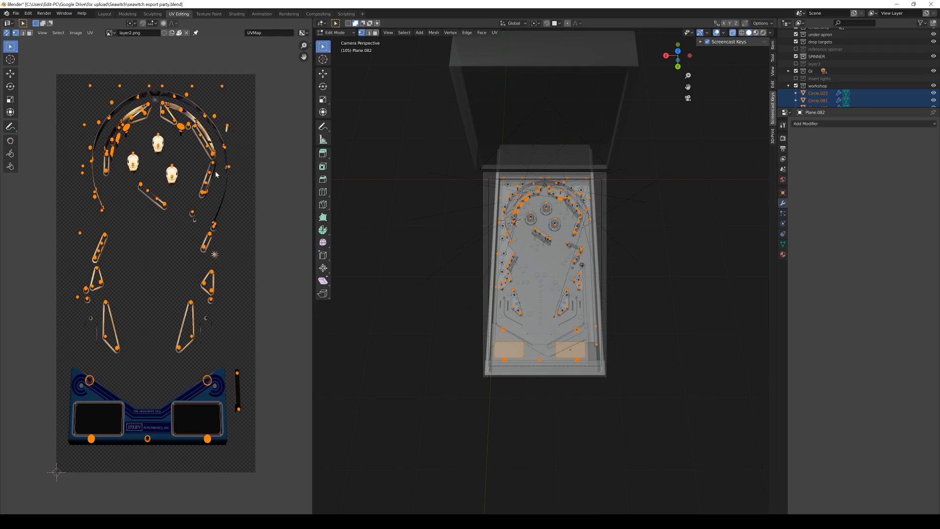
Leave mesh editing, display the playfield with its materials and select the round target beside the upper orbit lane.
{"action": "key", "text": "Tab"}
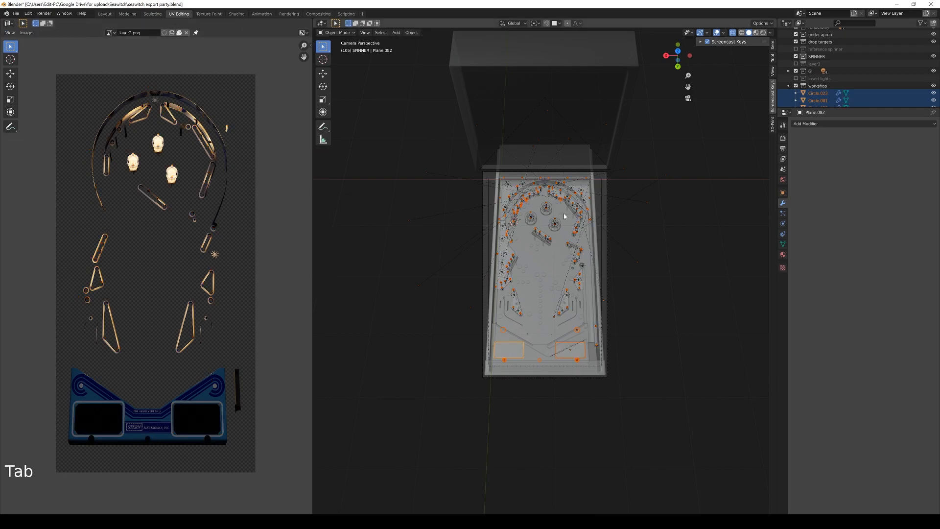
{"action": "key", "text": "KP_7"}
{"action": "middle_click_drag", "start_coordinate": [639, 233], "coordinate": [528, 306]}
{"action": "scroll", "coordinate": [568, 311], "scroll_direction": "up", "scroll_amount": 6}
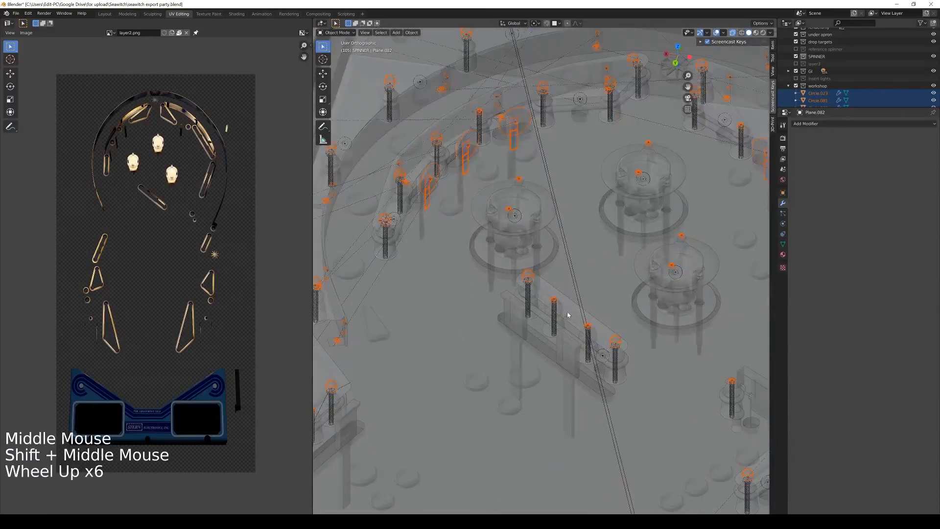
{"action": "key", "text": "z"}
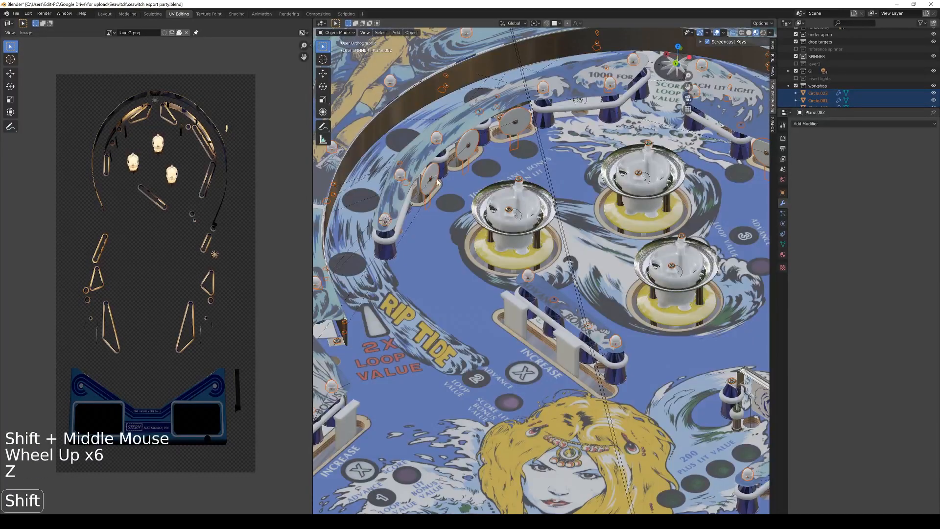
{"action": "left_click", "coordinate": [437, 182], "text": "shift"}
{"action": "left_click", "coordinate": [436, 181], "text": "shift"}
{"action": "left_click", "coordinate": [428, 179]}
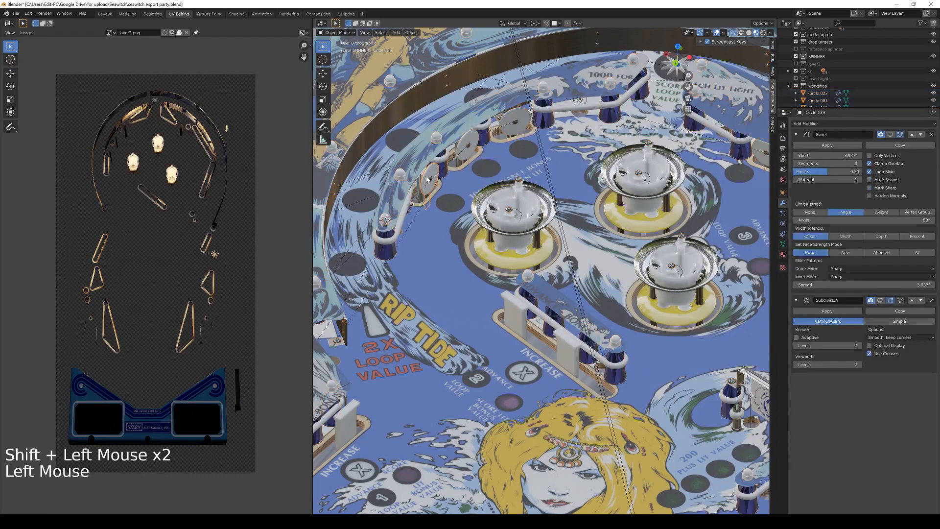
Isolate the four selected round targets in local view and look at them from the top.
{"action": "key", "text": "KP_Divide"}
{"action": "key", "text": "KP_Divide"}
{"action": "key", "text": "KP_Divide"}
{"action": "key", "text": "KP_7"}
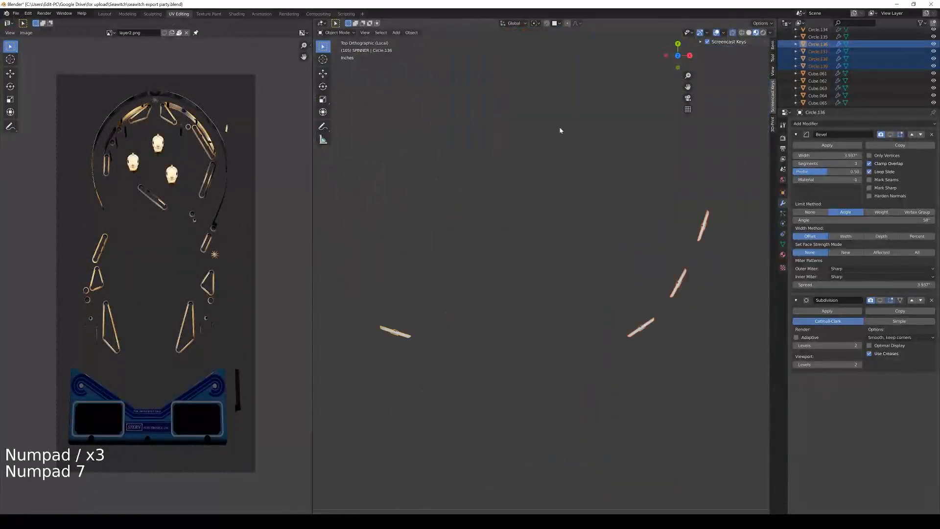
{"action": "scroll", "coordinate": [480, 330], "scroll_direction": "down", "scroll_amount": 4}
{"action": "middle_click_drag", "start_coordinate": [480, 331], "coordinate": [551, 317], "text": "shift"}
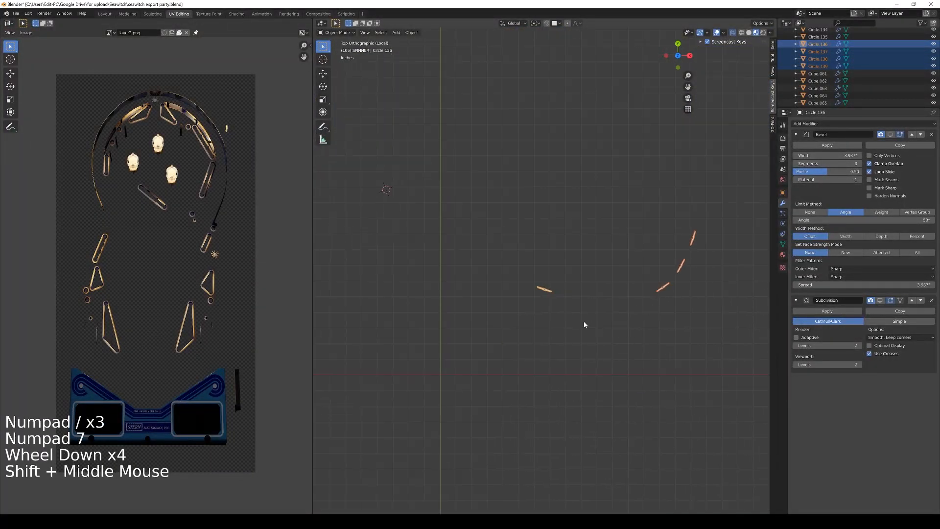
Set the Z rotation of the lone round target, away from the group of three, to 0°.
{"action": "left_click", "coordinate": [547, 291]}
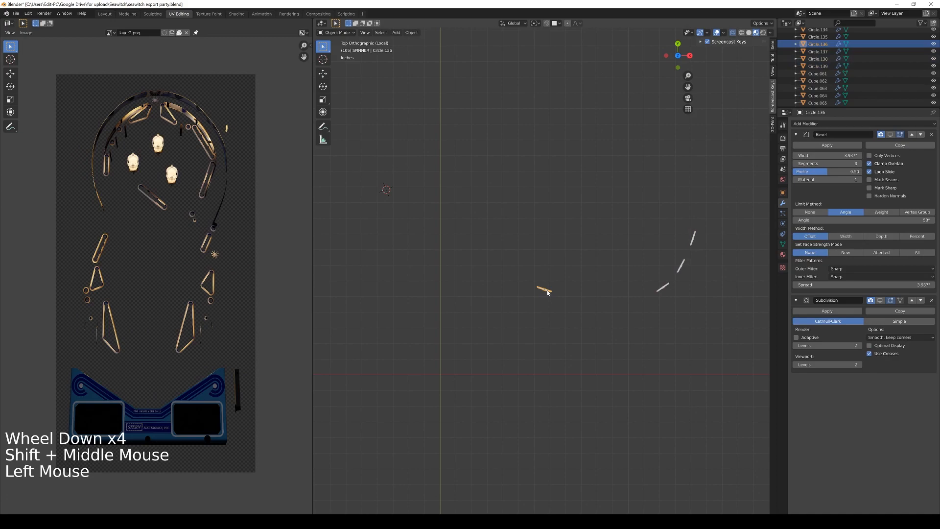
{"action": "left_click", "coordinate": [772, 47]}
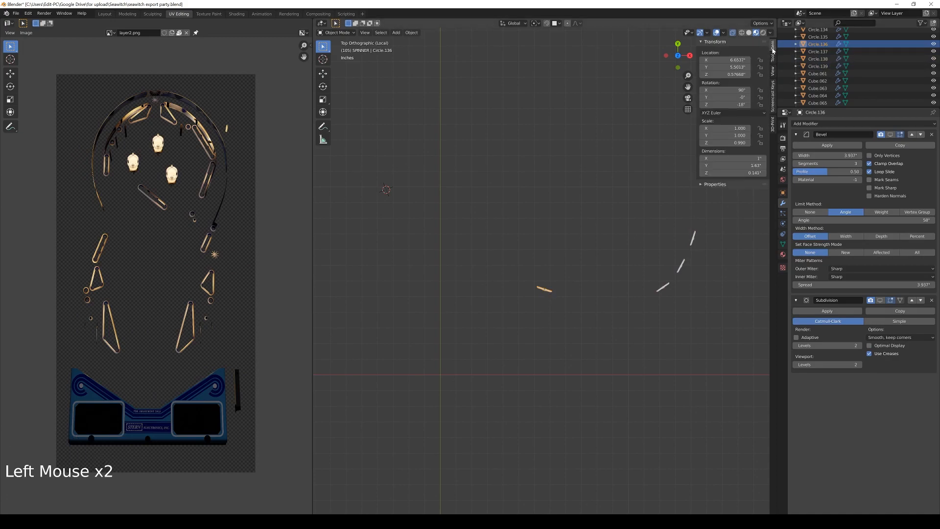
{"action": "left_click", "coordinate": [742, 104]}
{"action": "type", "text": "0"}
{"action": "key", "text": "Return"}
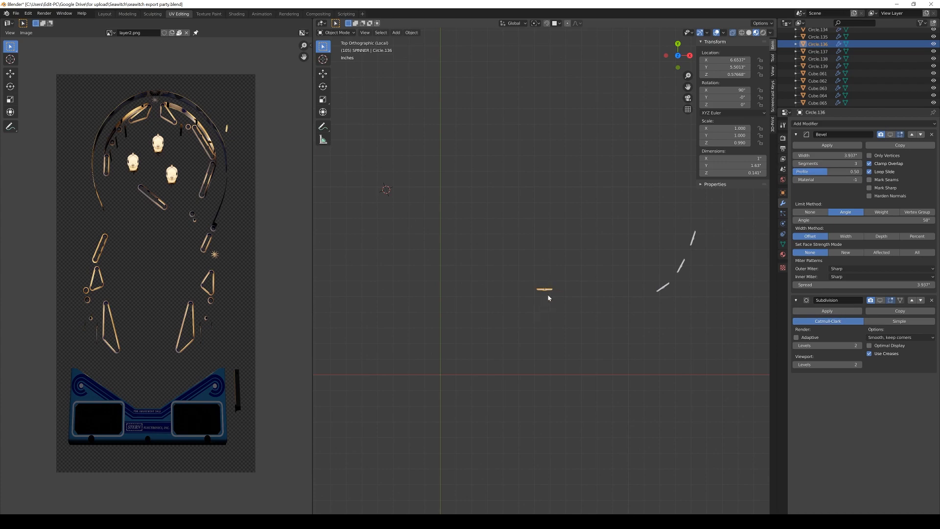
Move the straightened lone target to the world origin, with X and Y location set to 0 and its height kept.
{"action": "key", "text": "g"}
{"action": "key", "text": "shift+z"}
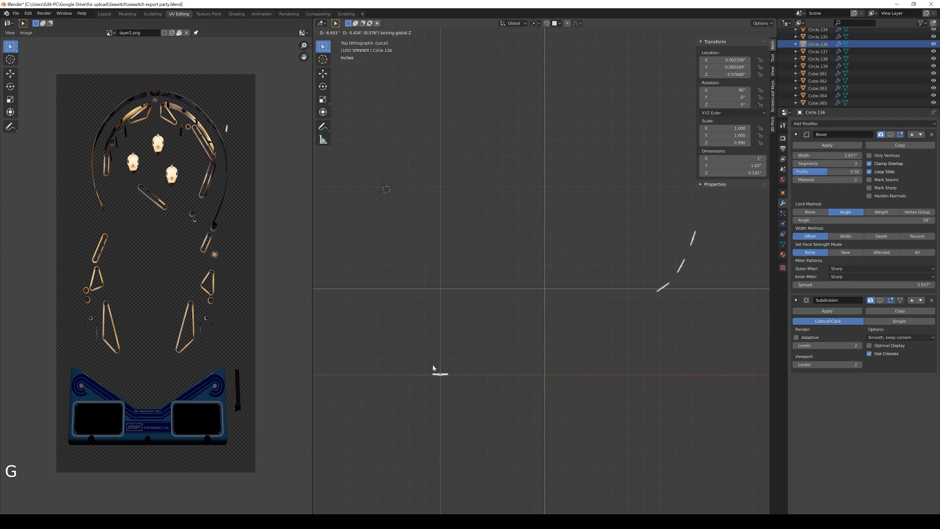
{"action": "left_click", "coordinate": [433, 367]}
{"action": "left_click", "coordinate": [725, 67]}
{"action": "type", "text": "0"}
{"action": "key", "text": "Return"}
{"action": "left_click", "coordinate": [724, 60]}
{"action": "type", "text": "0"}
{"action": "key", "text": "Return"}
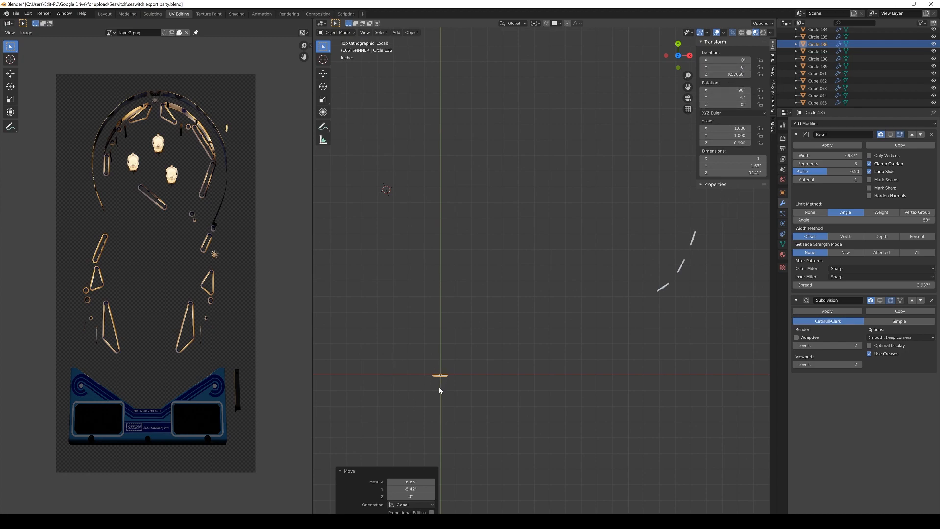
Set the Z rotation of each of the three grouped round targets to 0°.
{"action": "left_click", "coordinate": [662, 286]}
{"action": "double_click", "coordinate": [734, 104]}
{"action": "type", "text": "0"}
{"action": "key", "text": "Return"}
{"action": "left_click", "coordinate": [680, 266]}
{"action": "left_click", "coordinate": [729, 104]}
{"action": "type", "text": "0"}
{"action": "key", "text": "Return"}
{"action": "left_click", "coordinate": [692, 239]}
{"action": "left_click", "coordinate": [729, 104]}
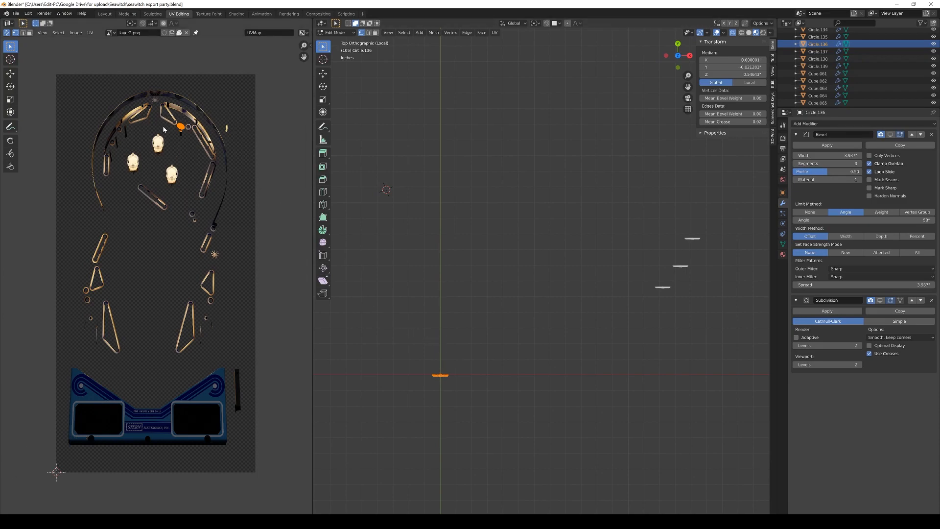
Delete the round target standing at the world origin.
{"action": "key", "text": "ctrl+shift+r"}
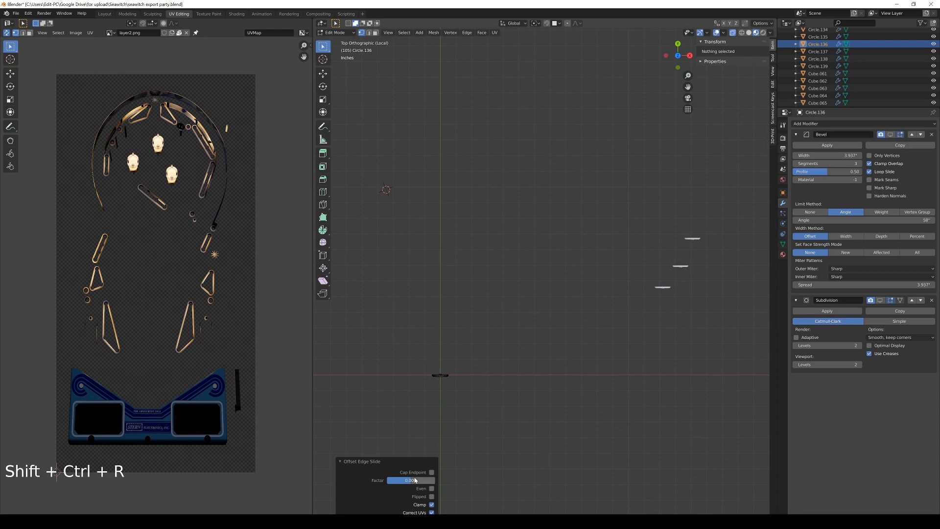
{"action": "key", "text": "Escape"}
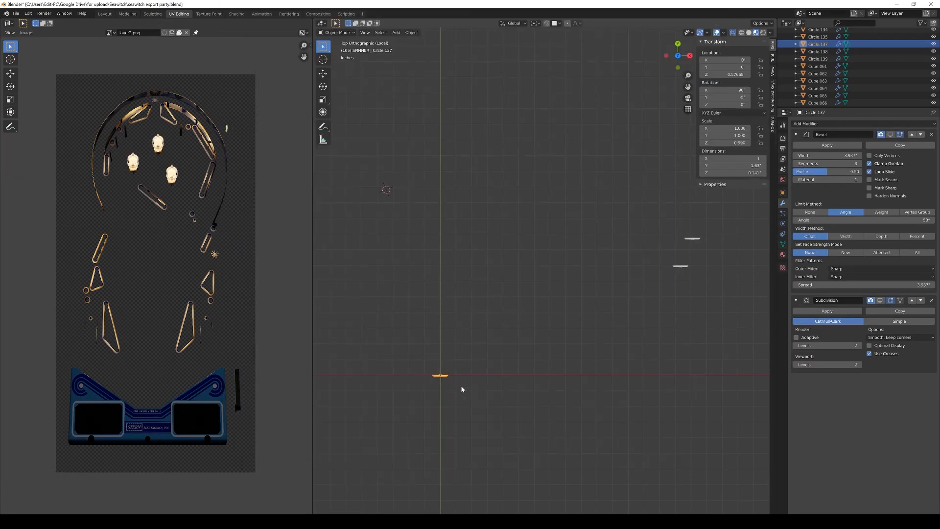
{"action": "key", "text": "x"}
{"action": "left_click", "coordinate": [446, 377]}
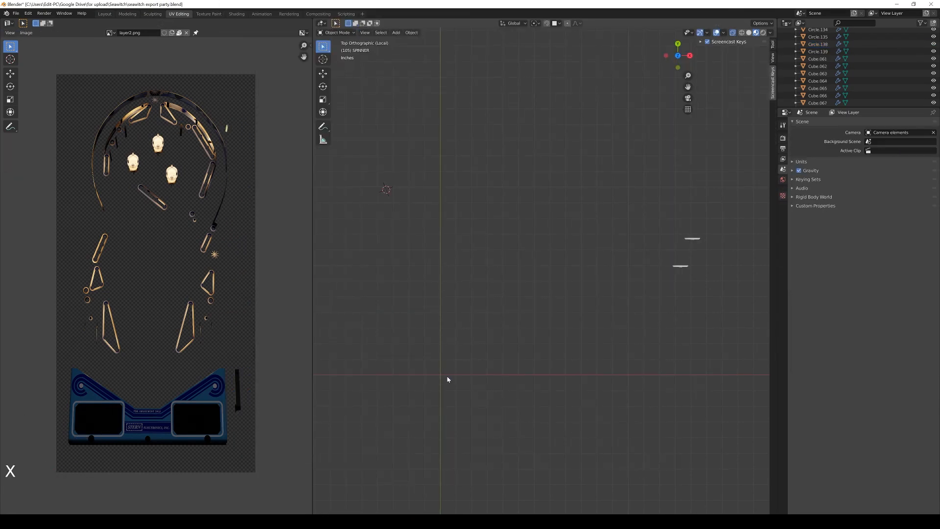
Set the X and Y location of the nearer of the two remaining round targets to 0.
{"action": "left_click", "coordinate": [680, 266]}
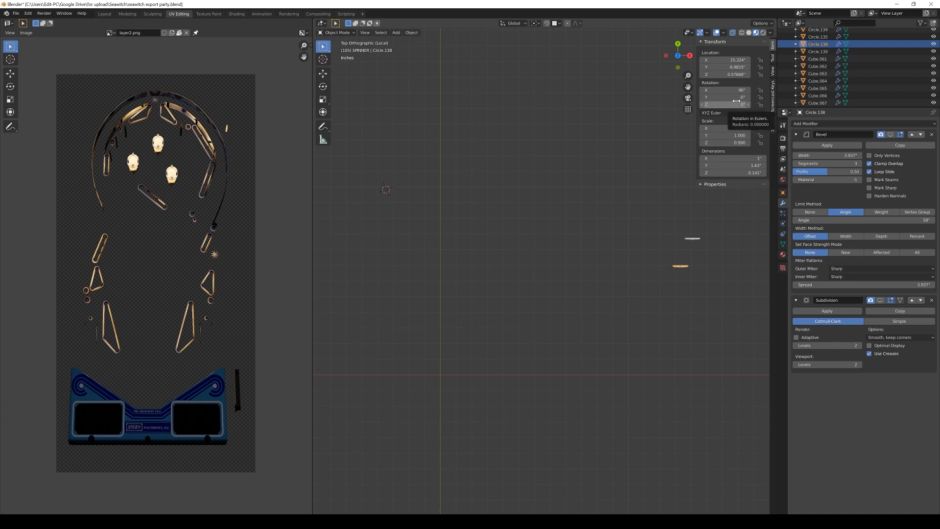
{"action": "left_click", "coordinate": [729, 67]}
{"action": "type", "text": "0"}
{"action": "key", "text": "Return"}
{"action": "left_click", "coordinate": [729, 60]}
{"action": "type", "text": "0"}
{"action": "key", "text": "Return"}
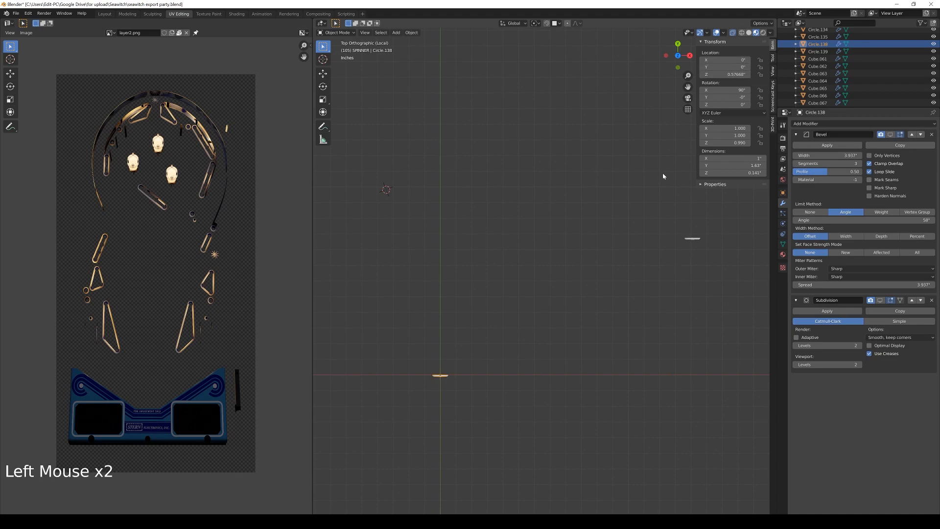
Export the round target at the origin with its whole mesh selected as layer4t2.obj, and delete it from the scene.
{"action": "key", "text": "Tab"}
{"action": "key", "text": "a"}
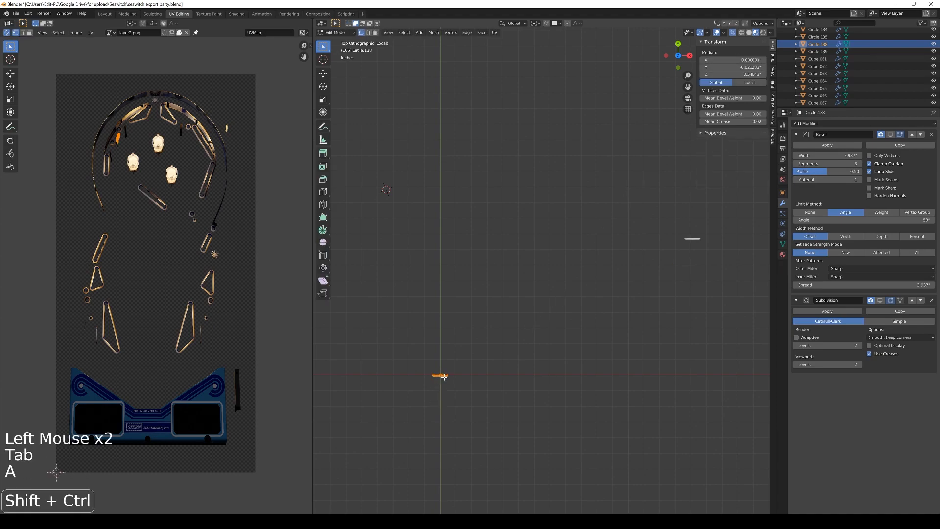
{"action": "key", "text": "ctrl+shift+s"}
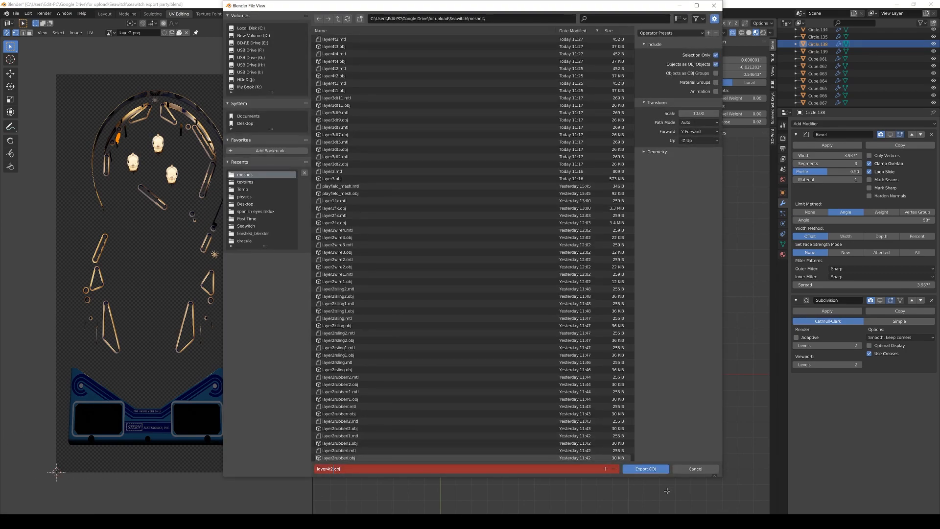
{"action": "key", "text": "Return"}
{"action": "key", "text": "x"}
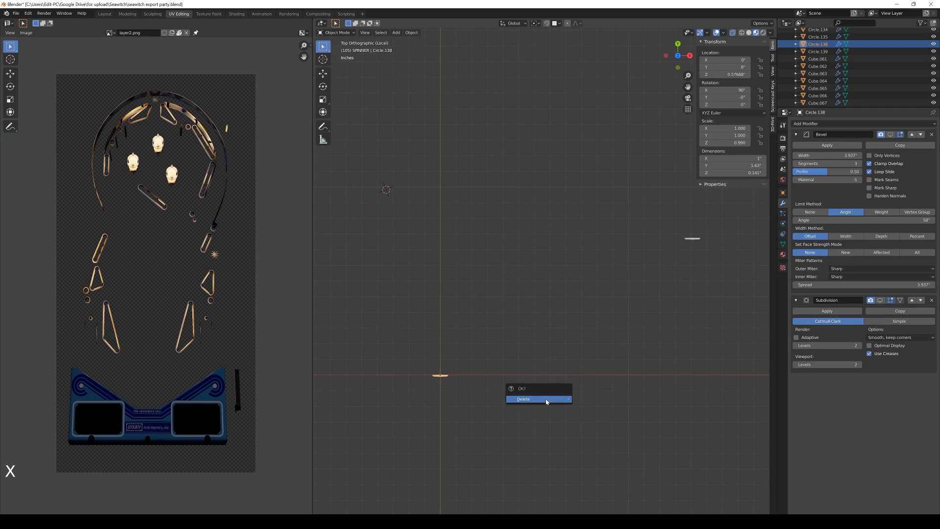
{"action": "left_click", "coordinate": [547, 399]}
Set the X and Y location of the last remaining round target to 0.
{"action": "left_click", "coordinate": [693, 239]}
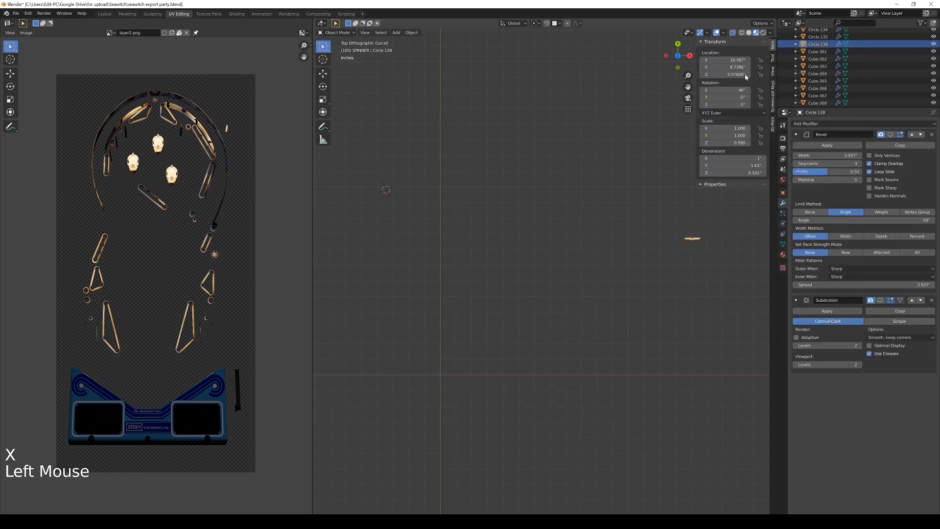
{"action": "left_click", "coordinate": [724, 59]}
{"action": "type", "text": "0"}
{"action": "key", "text": "Return"}
{"action": "left_click", "coordinate": [738, 67]}
{"action": "type", "text": "0"}
{"action": "key", "text": "Return"}
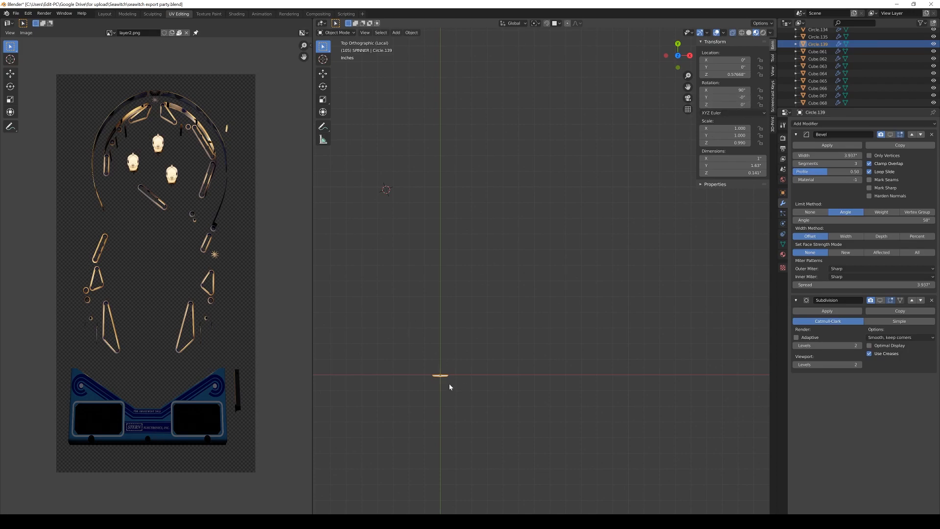
Export the last round target as layer4t1.obj in the meshes folder and delete it from the scene.
{"action": "key", "text": "Tab"}
{"action": "key", "text": "a"}
{"action": "key", "text": "ctrl+shift+e"}
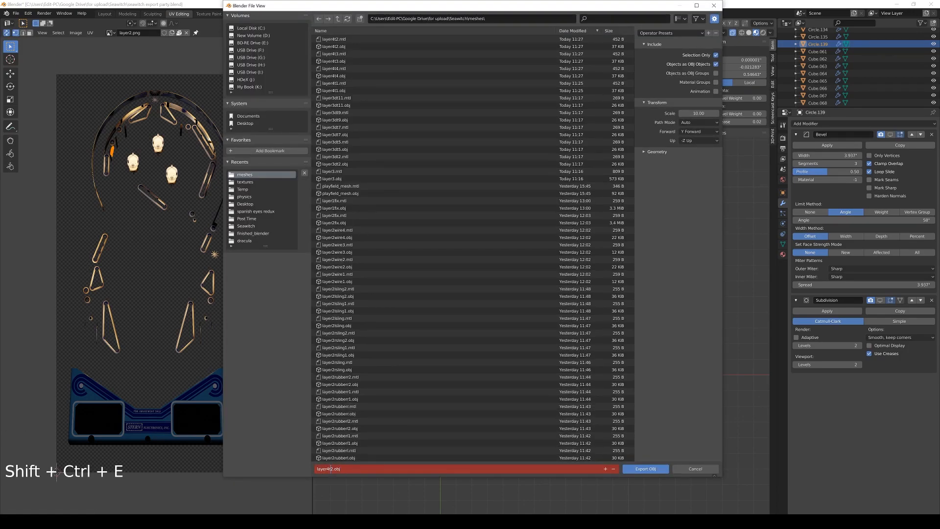
{"action": "key", "text": "Delete"}
{"action": "type", "text": "1"}
{"action": "key", "text": "Return"}
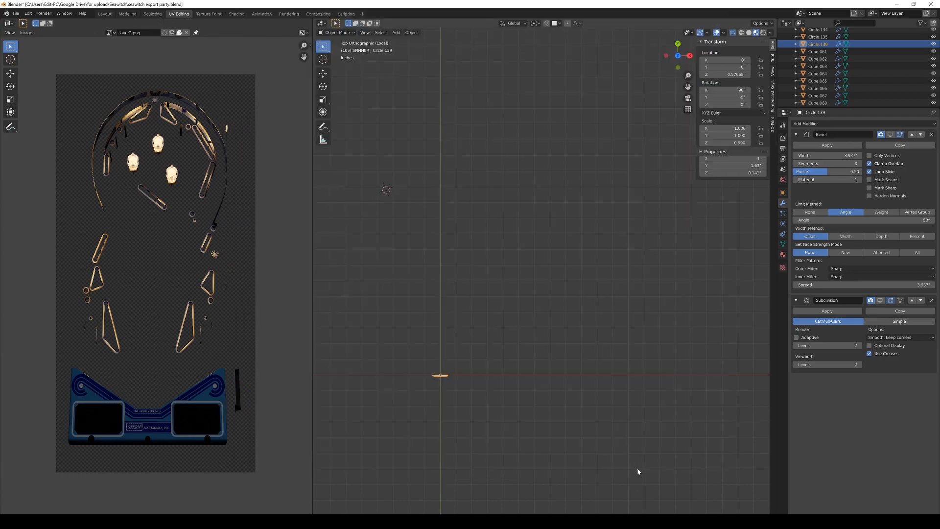
{"action": "key", "text": "x"}
{"action": "left_click", "coordinate": [447, 378]}
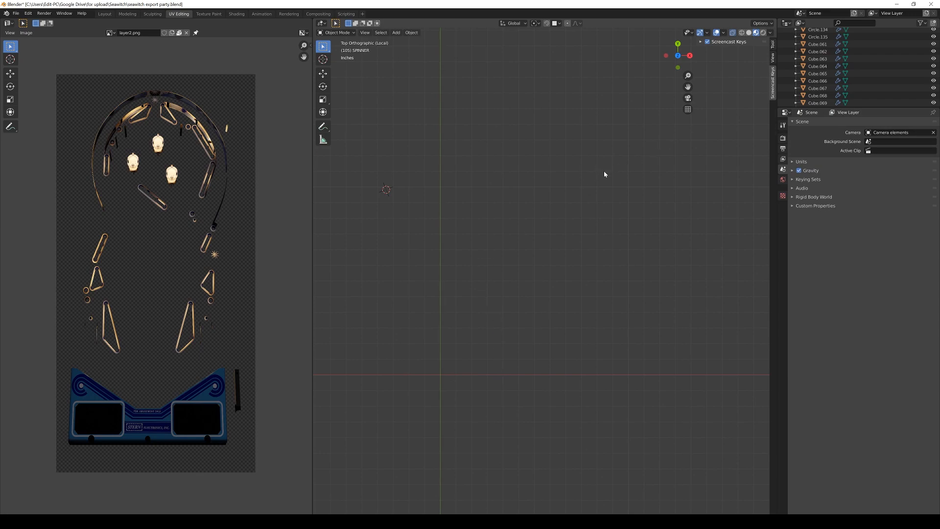
Bring back the full table scene, export the drop target on the playfield's left side as its own OBJ file and remove it.
{"action": "key", "text": "KP_Divide"}
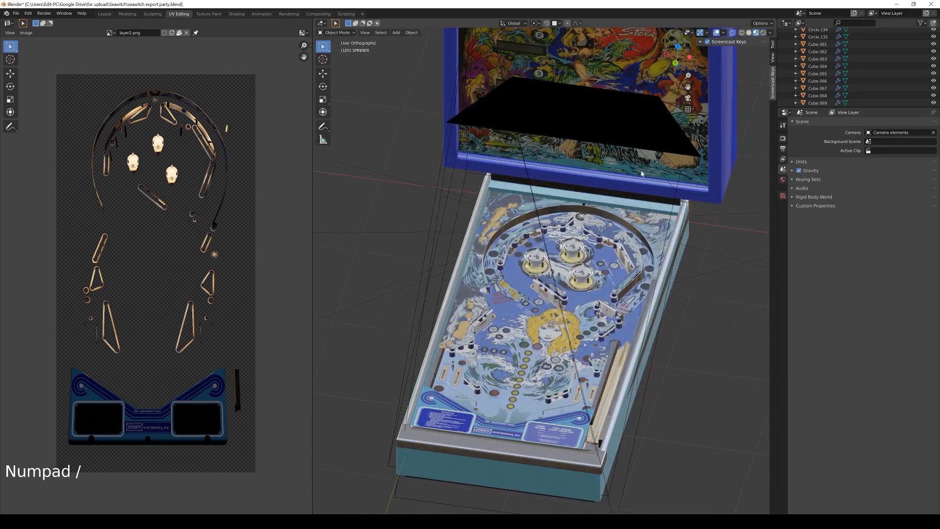
{"action": "left_click", "coordinate": [478, 331]}
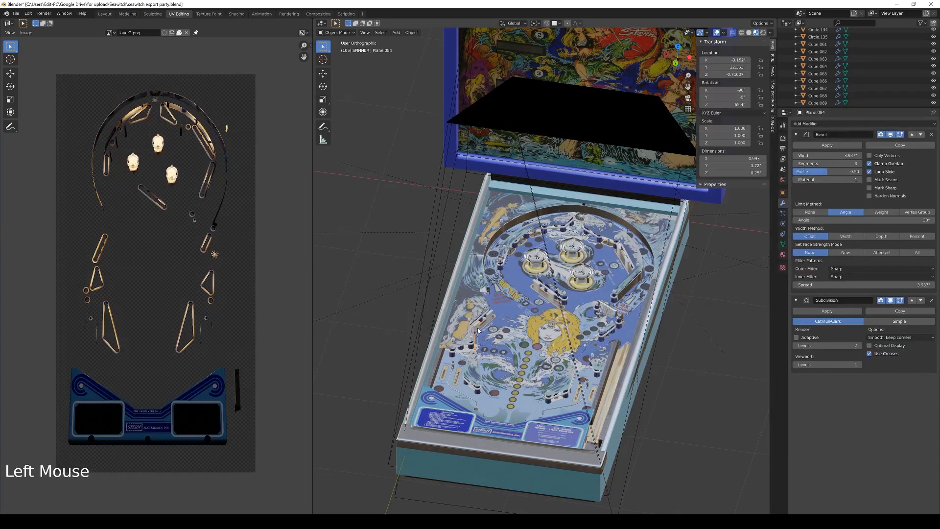
{"action": "key", "text": "Tab"}
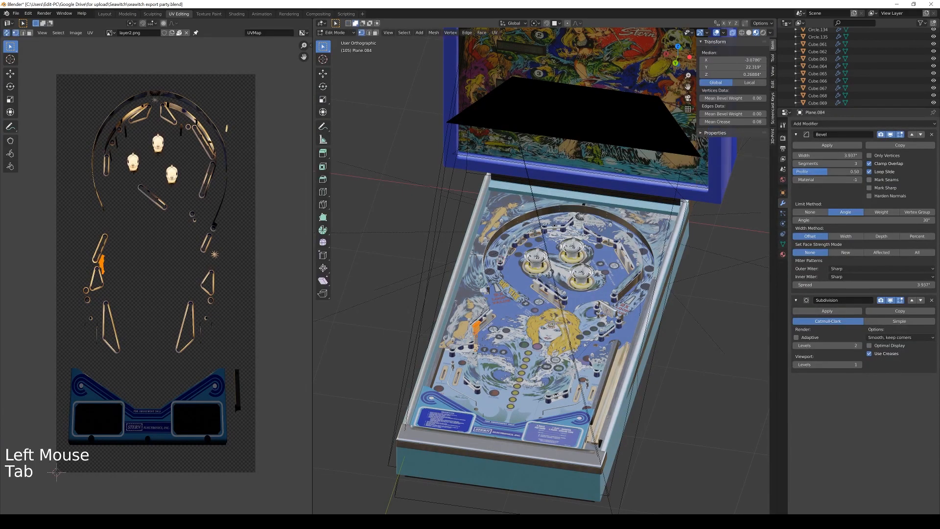
{"action": "key", "text": "a"}
{"action": "key", "text": "ctrl+shift+e"}
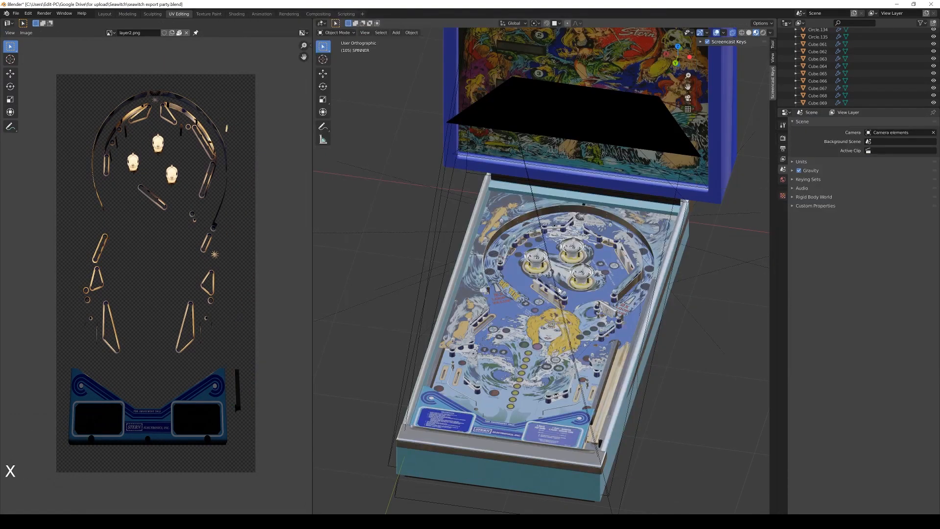
Export all remaining workshop meshes together as layer4.obj and leave mesh editing.
{"action": "key", "text": "a"}
{"action": "key", "text": "ctrl+shift+e"}
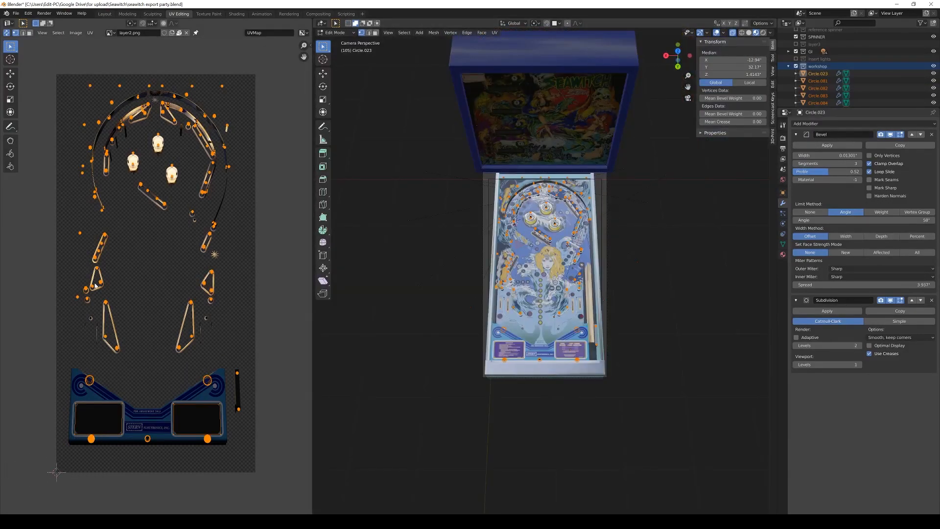
{"action": "key", "text": "ctrl+shift+e"}
{"action": "key", "text": "BackSpace"}
{"action": "key", "text": "BackSpace"}
{"action": "key", "text": "BackSpace"}
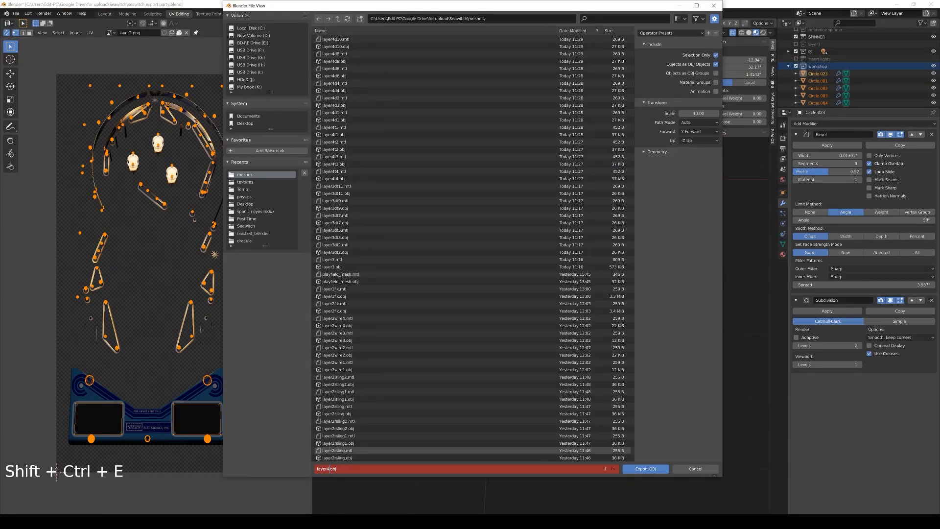
{"action": "key", "text": "Return"}
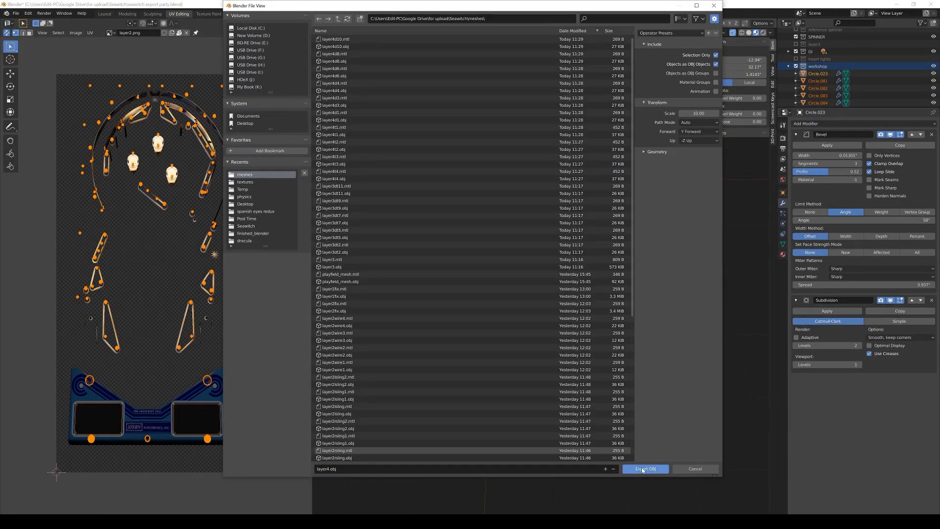
{"action": "key", "text": "Tab"}
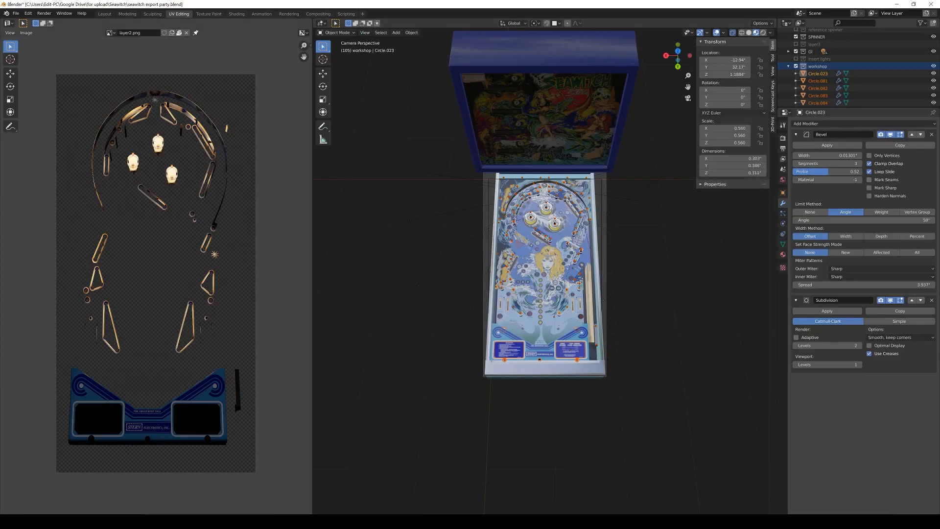
Switch to Visual Pinball, import layer4.obj into the existing layer4 primitive and make that primitive visible.
{"action": "mouse_move", "coordinate": [264, 521]}
{"action": "left_click", "coordinate": [240, 490]}
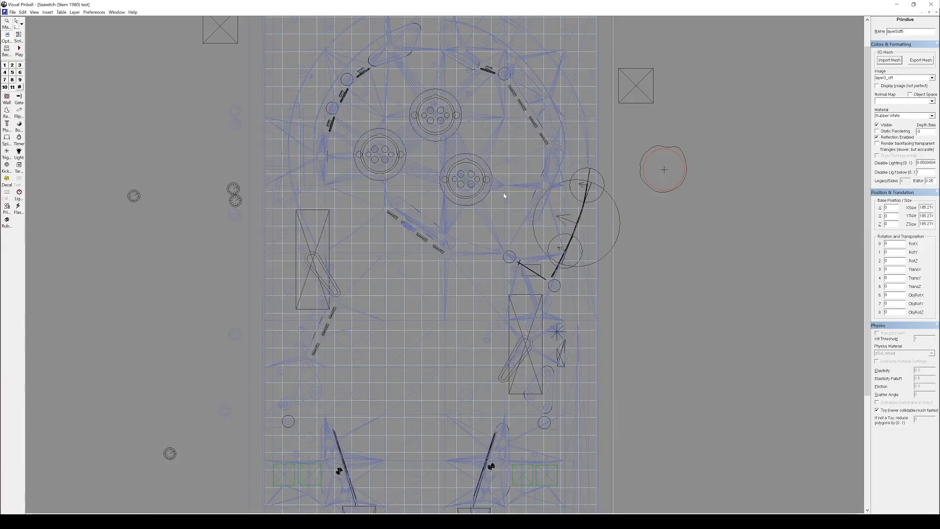
{"action": "left_click", "coordinate": [21, 23]}
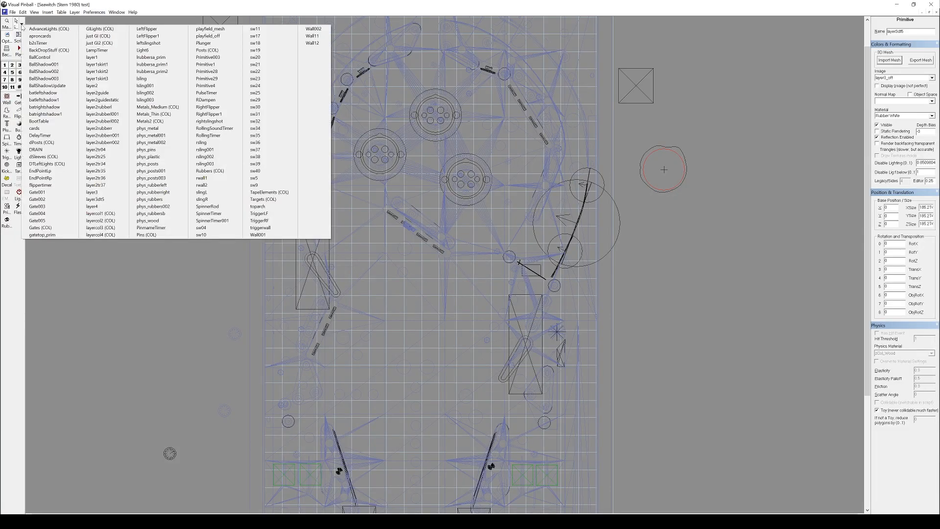
{"action": "left_click", "coordinate": [109, 207]}
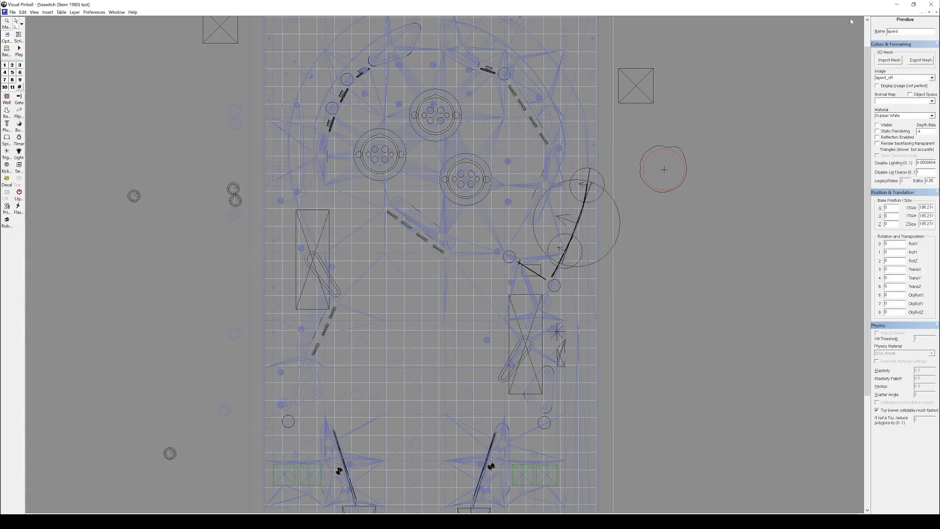
{"action": "left_click", "coordinate": [889, 60]}
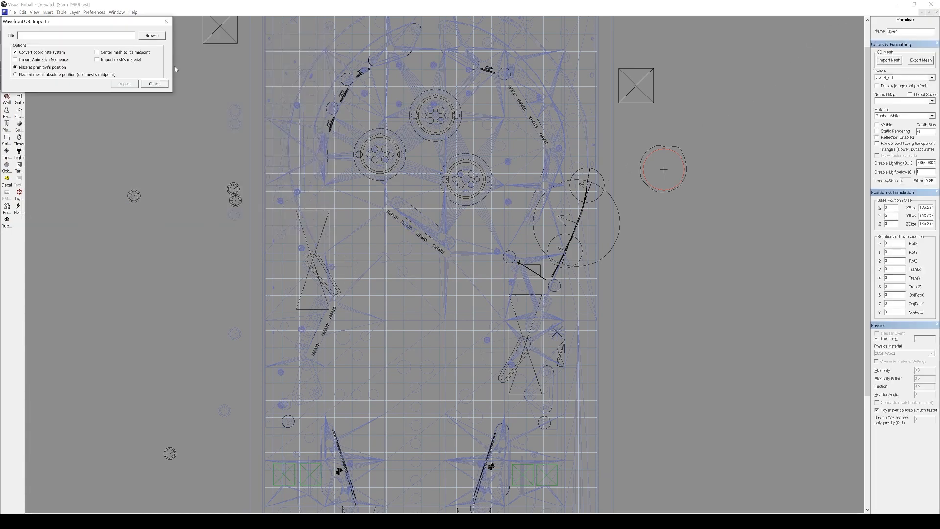
{"action": "left_click", "coordinate": [160, 39]}
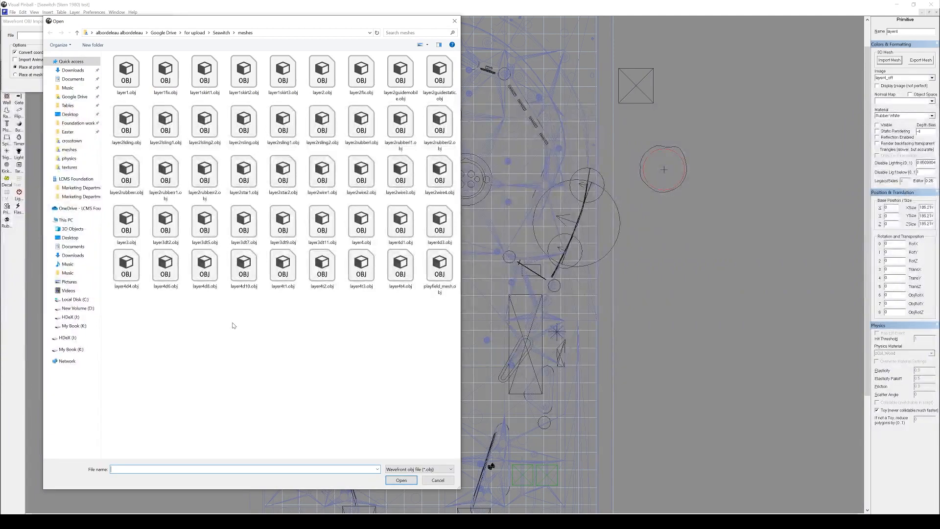
{"action": "double_click", "coordinate": [361, 222]}
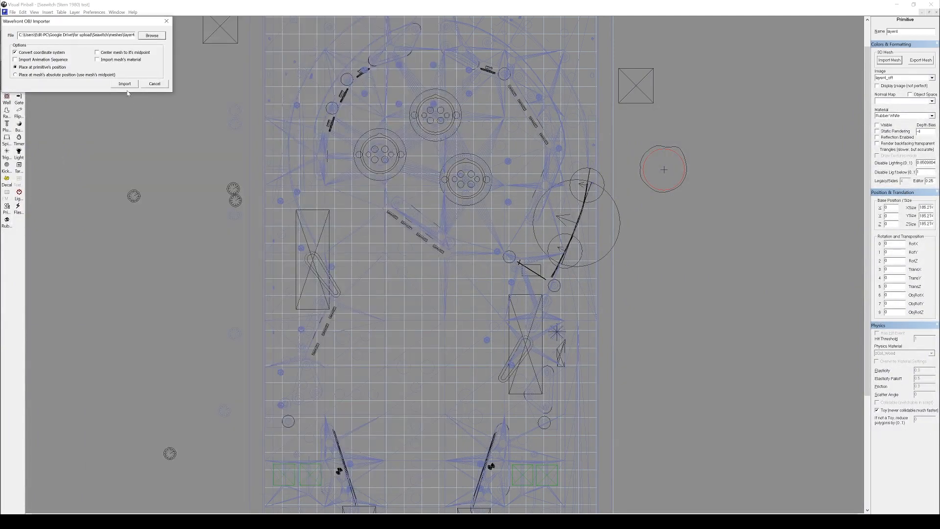
{"action": "left_click", "coordinate": [125, 88]}
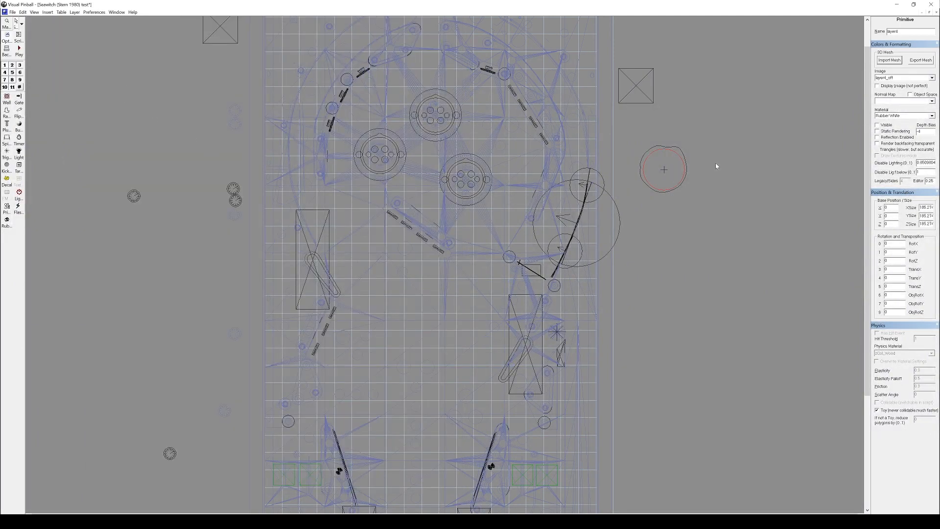
{"action": "left_click", "coordinate": [881, 126]}
Save the table with the newly imported layer4 mesh.
{"action": "right_click", "coordinate": [504, 77]}
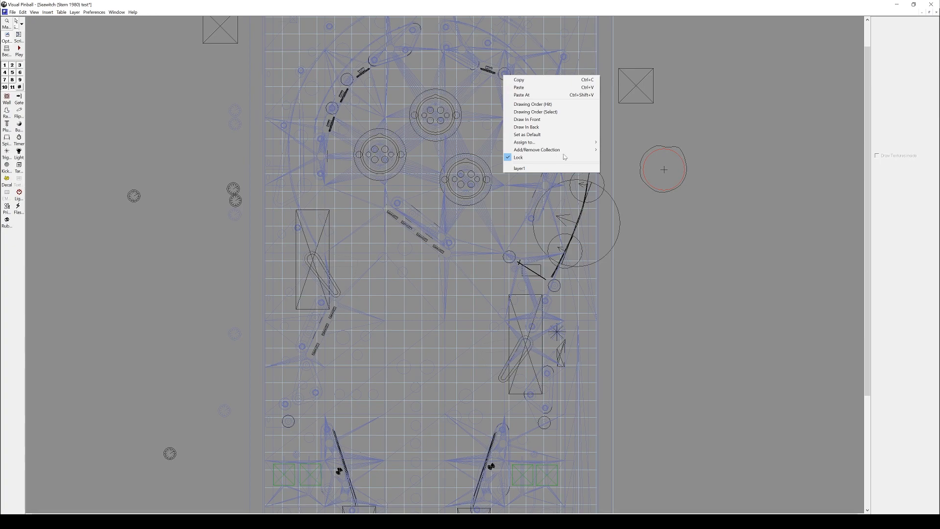
{"action": "mouse_move", "coordinate": [567, 153]}
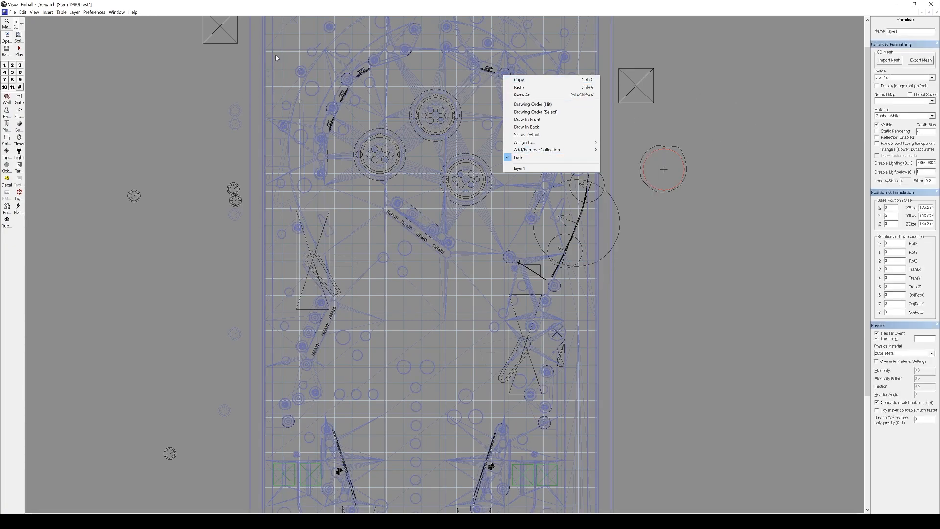
{"action": "left_click", "coordinate": [240, 92]}
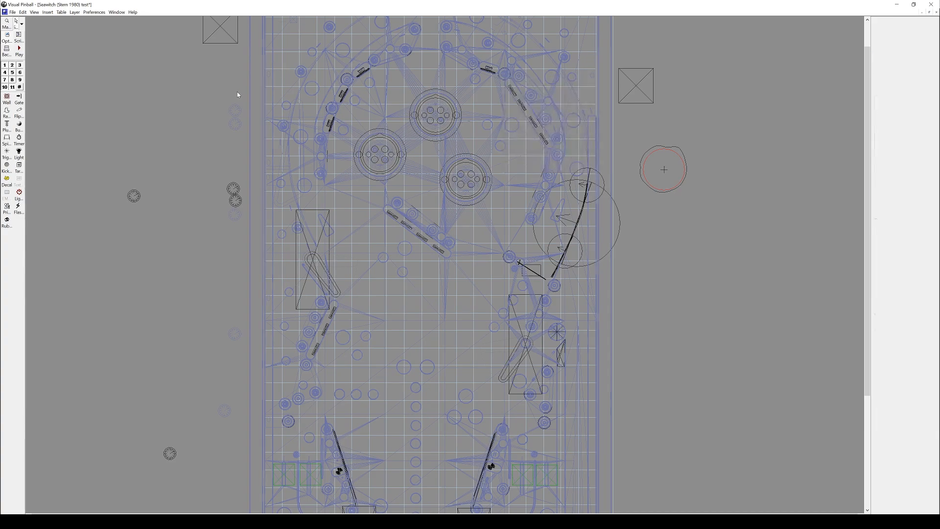
{"action": "left_click", "coordinate": [12, 12]}
{"action": "left_click", "coordinate": [29, 45]}
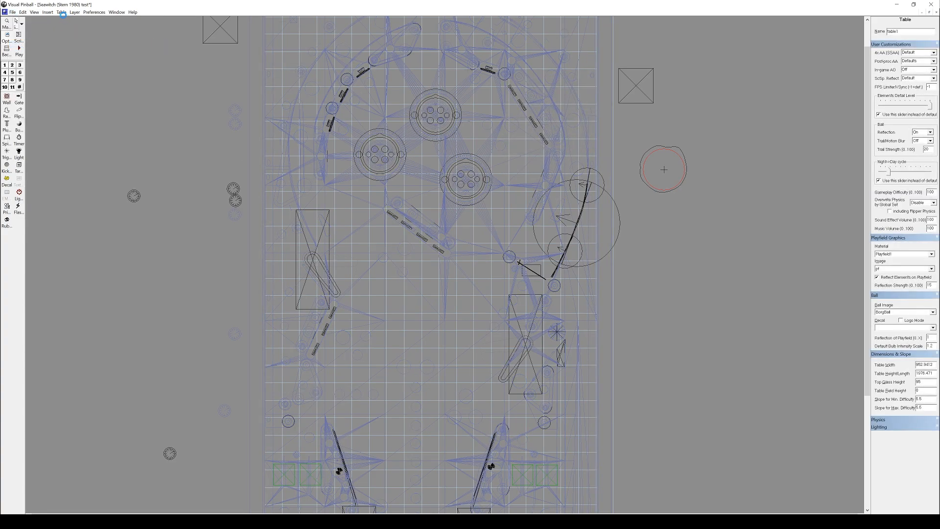
Unlock the round target primitive at the table's origin corner and move it to the upper-left target at about X 282, Y 260.
{"action": "scroll", "coordinate": [341, 132], "scroll_direction": "up", "scroll_amount": 2}
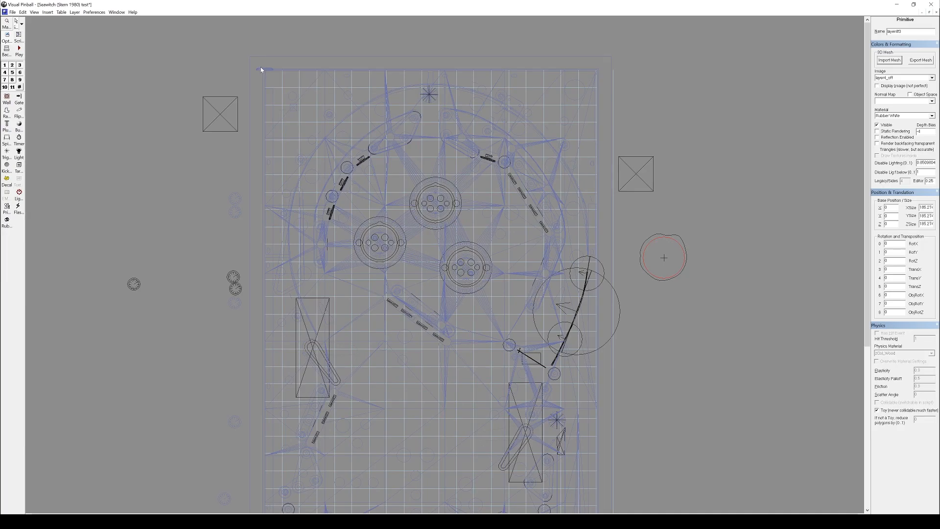
{"action": "right_click", "coordinate": [260, 68]}
{"action": "left_click", "coordinate": [280, 153]}
{"action": "left_click_drag", "start_coordinate": [278, 98], "coordinate": [360, 163]}
Look up the Z rotation of Circle.012 in Blender, and set the moved target primitive's RotZ to -34.6 in Visual Pinball.
{"action": "key", "text": "alt+Tab"}
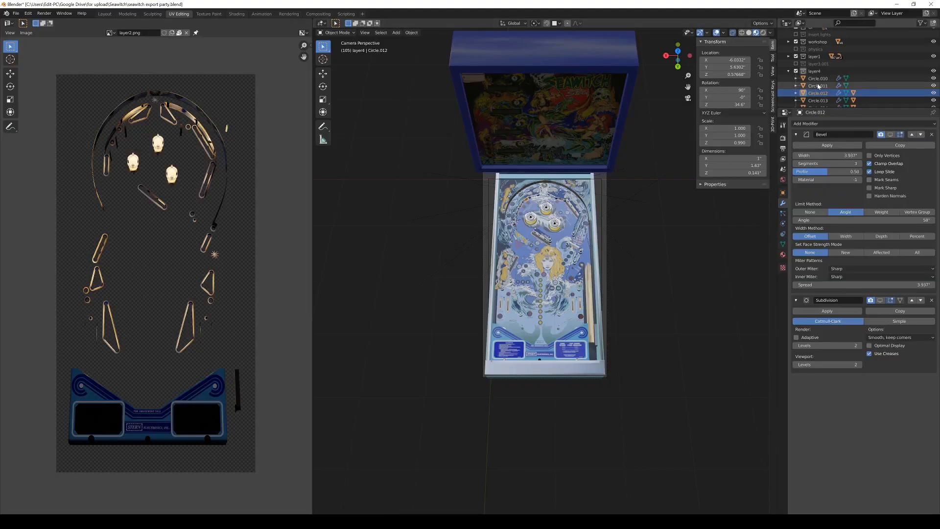
{"action": "left_click", "coordinate": [891, 6]}
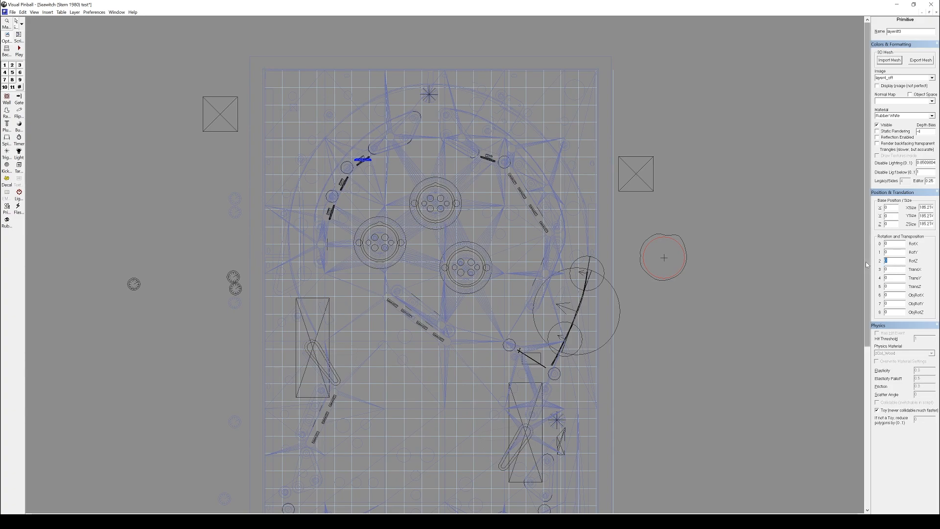
{"action": "type", "text": "84.6"}
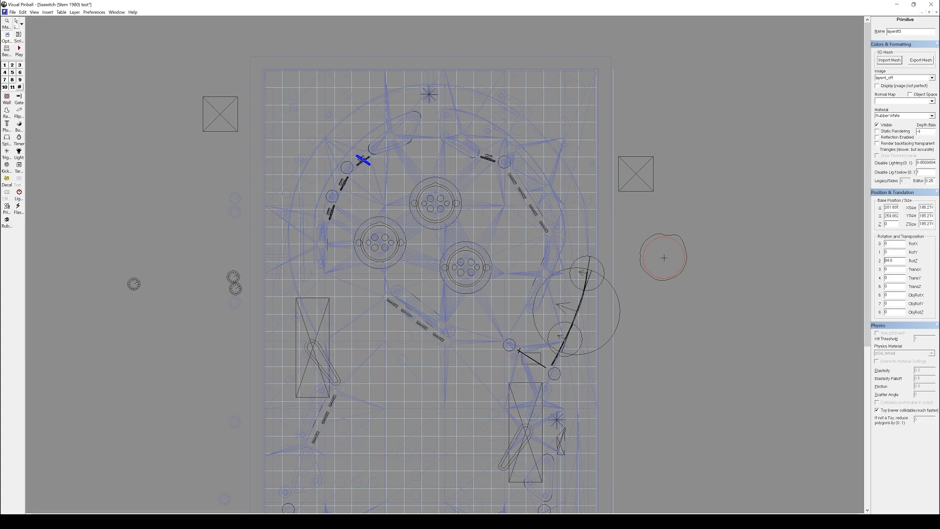
{"action": "type", "text": "-"}
{"action": "key", "text": "Tab"}
Nudge the rotated target primitive so it lines up with the existing target outline beneath it.
{"action": "scroll", "coordinate": [341, 208], "scroll_direction": "up", "scroll_amount": 5}
{"action": "scroll", "coordinate": [421, 189], "scroll_direction": "up", "scroll_amount": 3}
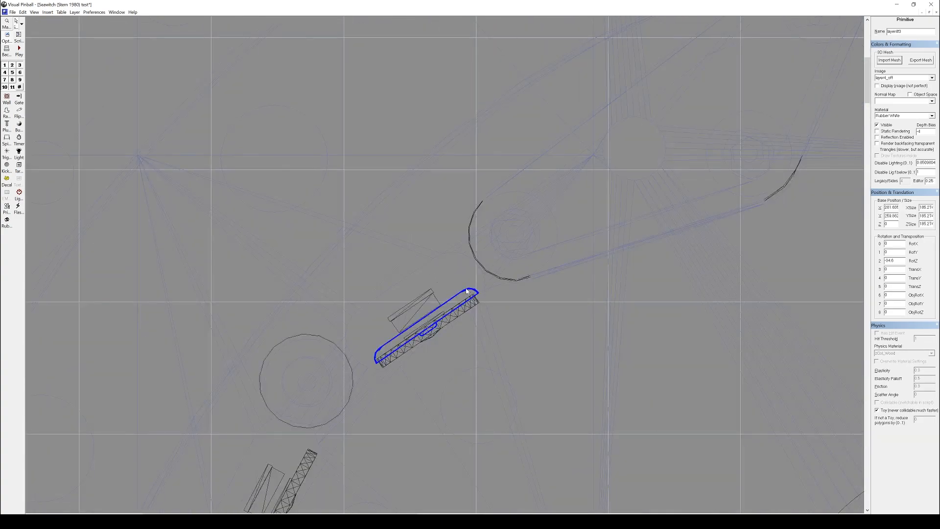
{"action": "left_click", "coordinate": [468, 292]}
{"action": "left_click", "coordinate": [467, 292]}
{"action": "left_click_drag", "start_coordinate": [468, 292], "coordinate": [473, 299]}
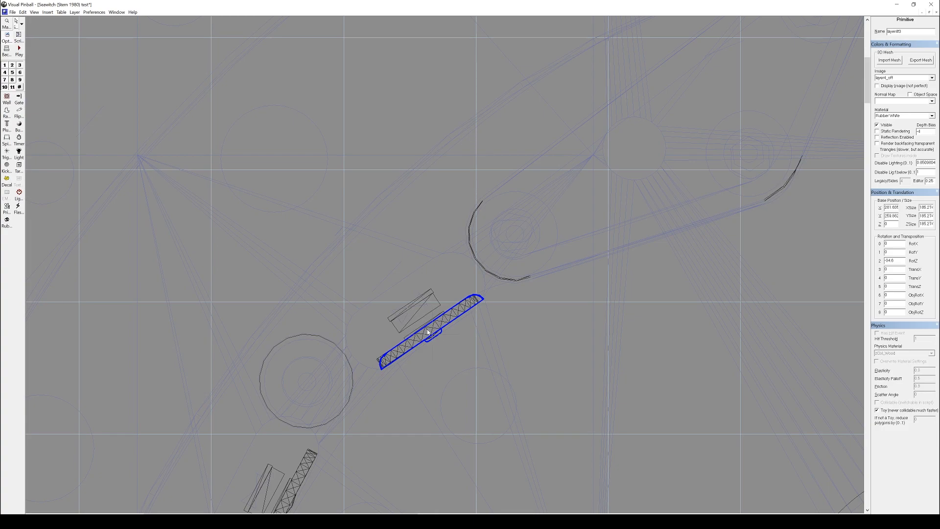
{"action": "scroll", "coordinate": [429, 327], "scroll_direction": "down", "scroll_amount": 5}
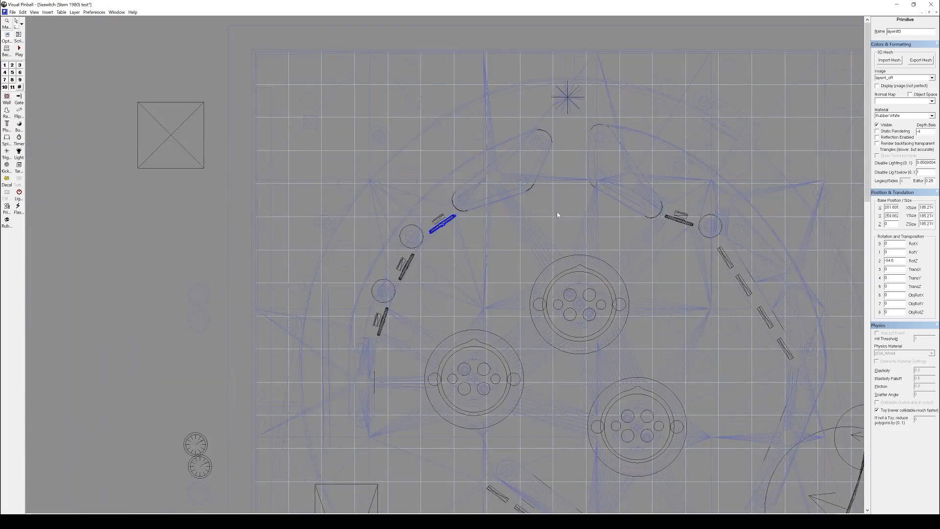
{"action": "scroll", "coordinate": [440, 230], "scroll_direction": "up", "scroll_amount": 4}
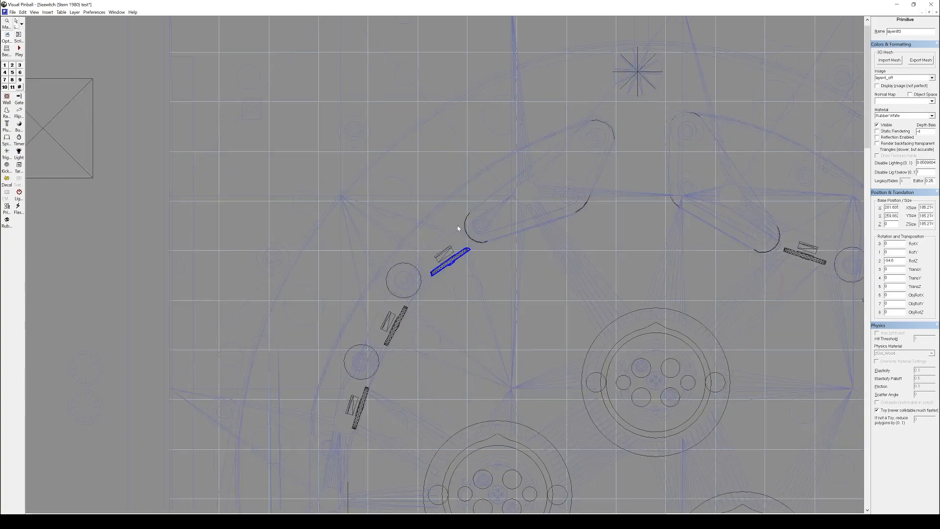
{"action": "right_click", "coordinate": [449, 262]}
{"action": "mouse_move", "coordinate": [506, 333]}
{"action": "left_click", "coordinate": [566, 332]}
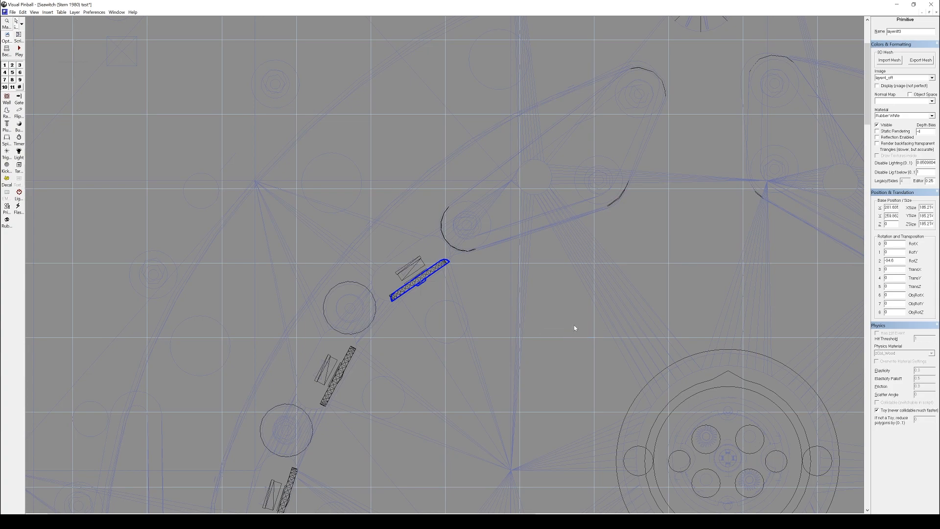
Save the table with the repositioned target.
{"action": "scroll", "coordinate": [574, 325], "scroll_direction": "down", "scroll_amount": 4}
{"action": "scroll", "coordinate": [586, 303], "scroll_direction": "down", "scroll_amount": 3}
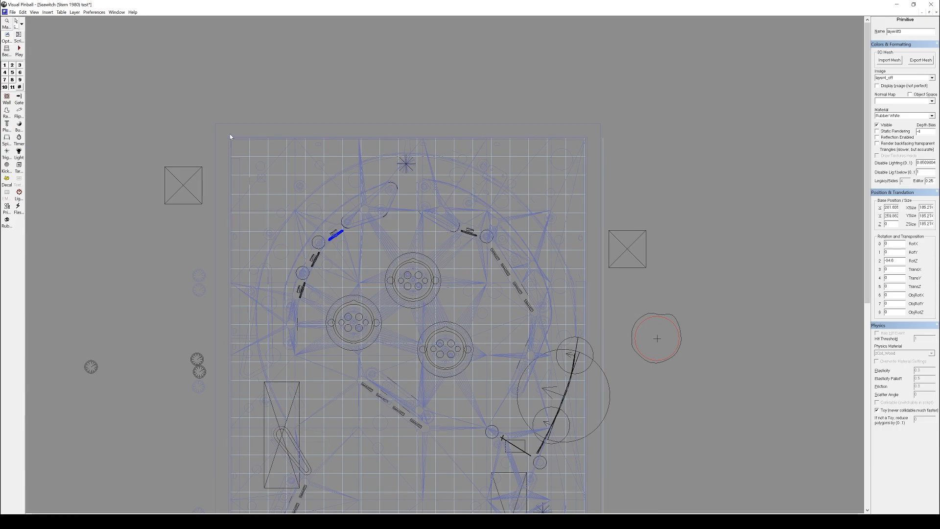
{"action": "left_click", "coordinate": [13, 12]}
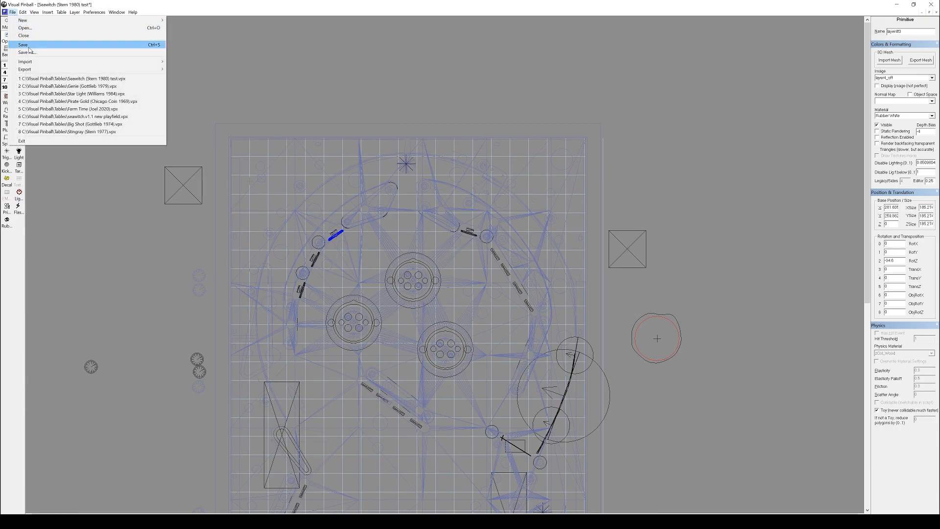
{"action": "left_click", "coordinate": [24, 44]}
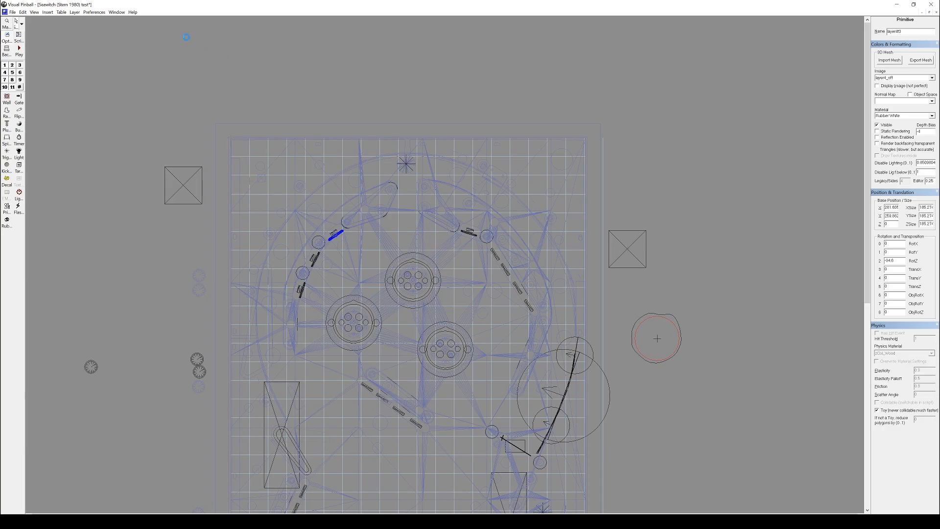
{"action": "left_click", "coordinate": [19, 49]}
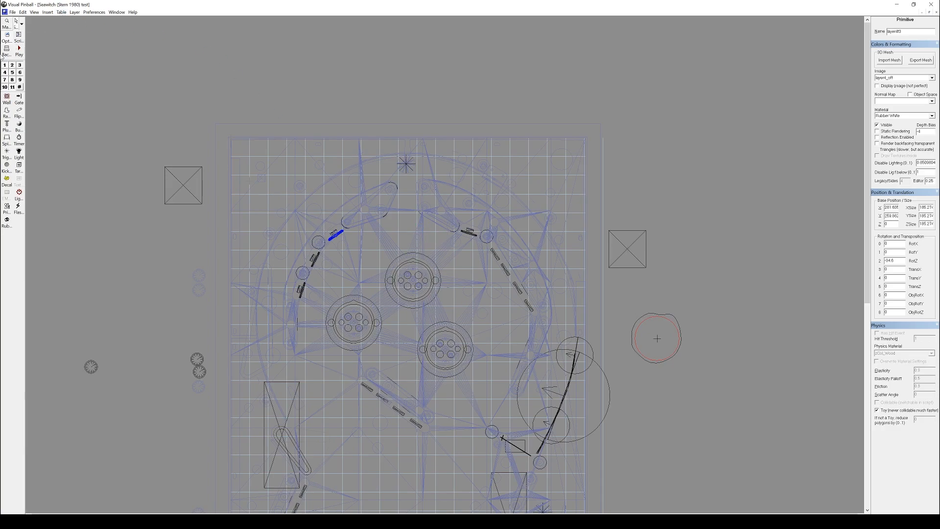